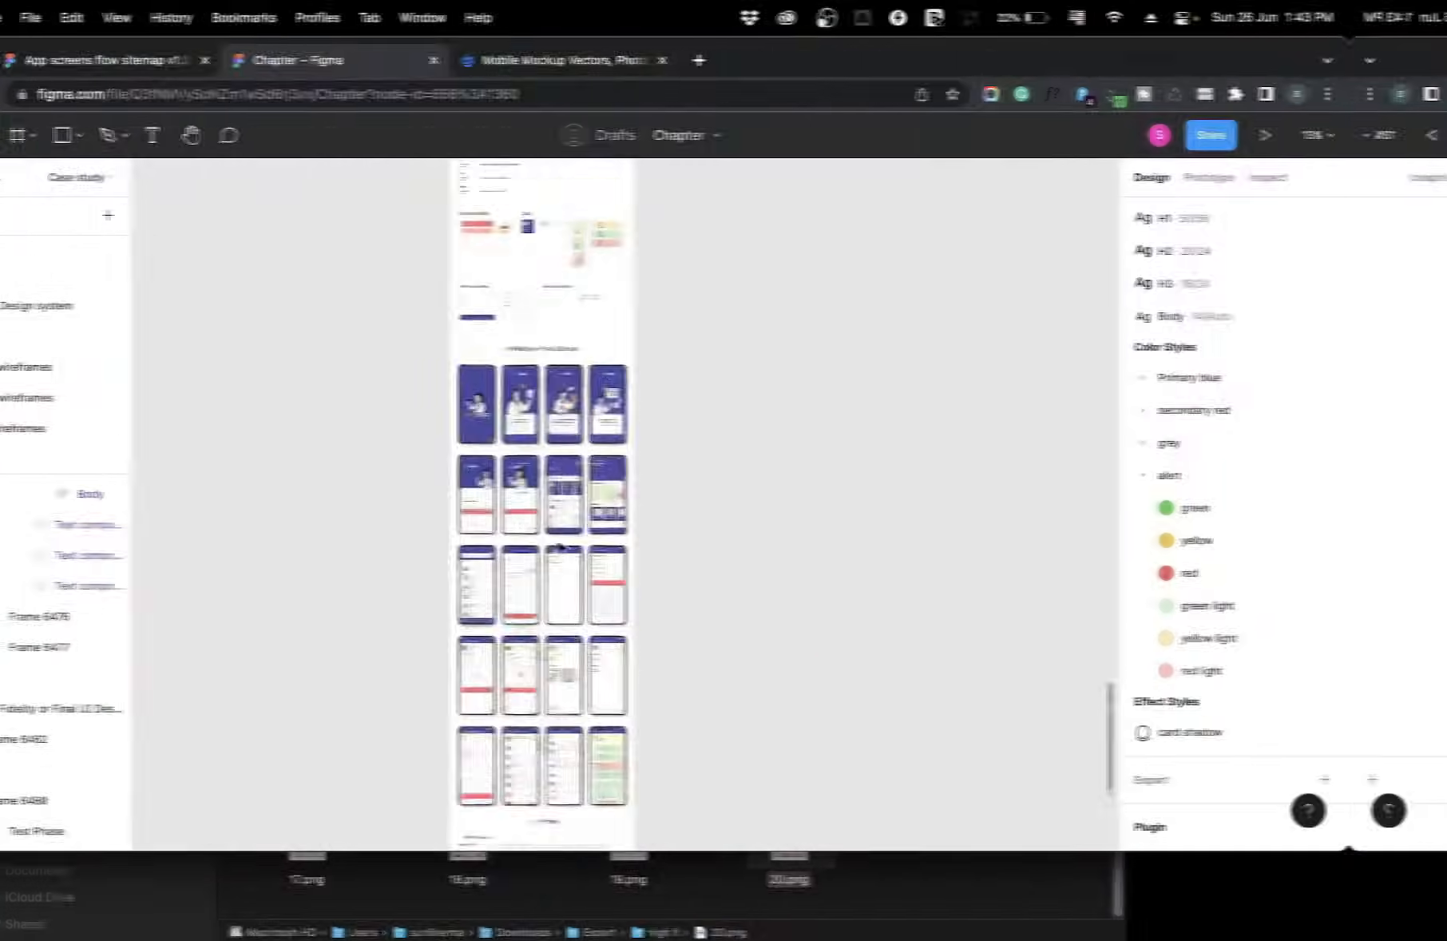
Check the width of the whole Case study frame
{"action": "scroll", "coordinate": [655, 559], "scroll_direction": "up", "scroll_amount": 10}
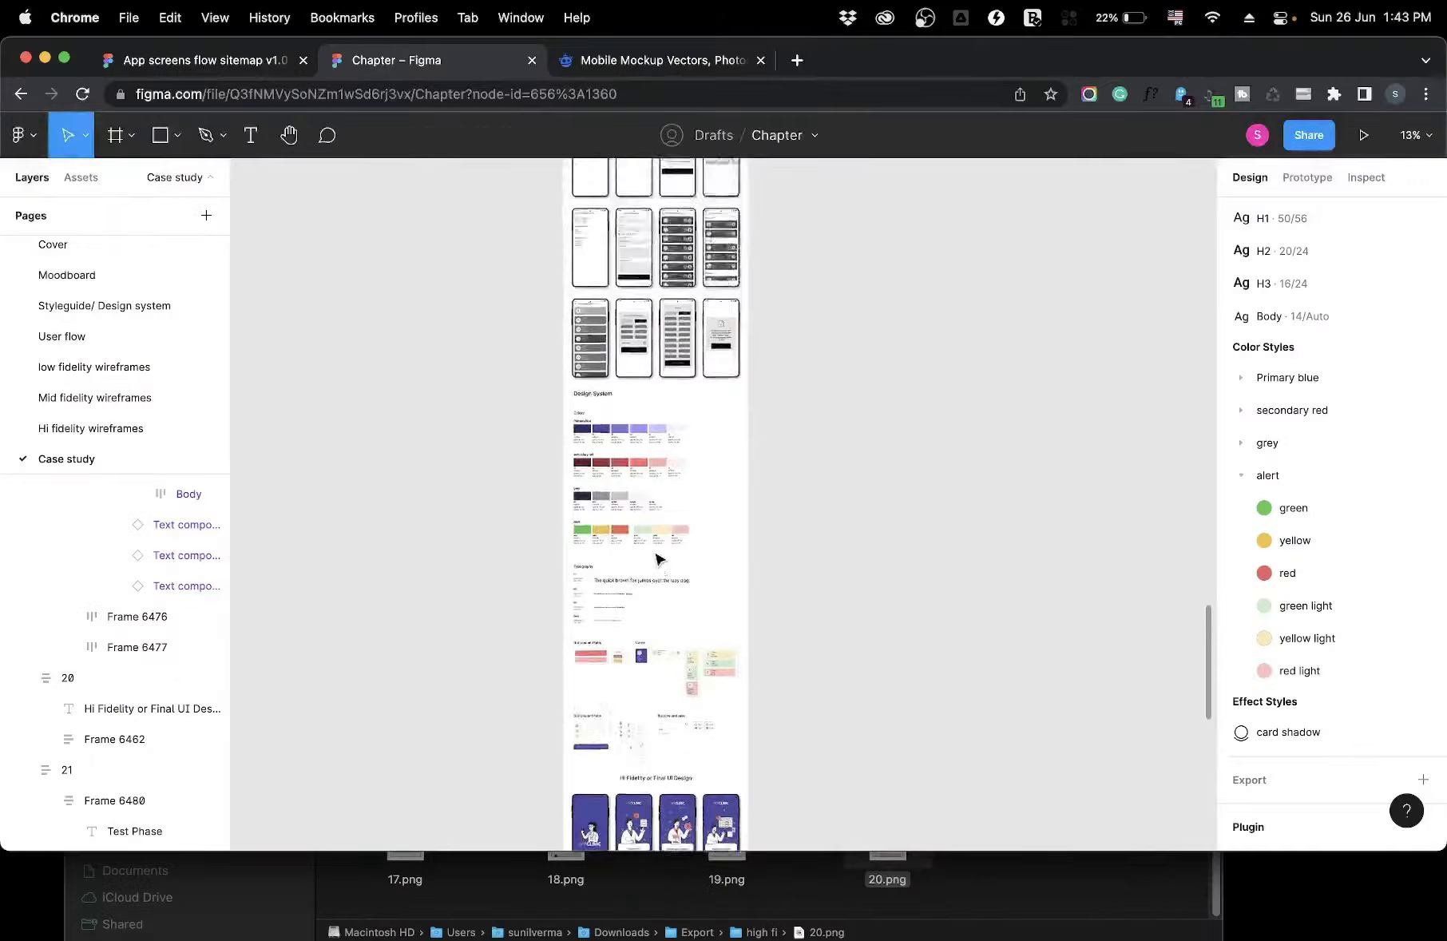
{"action": "scroll", "coordinate": [654, 558], "scroll_direction": "up", "scroll_amount": 10}
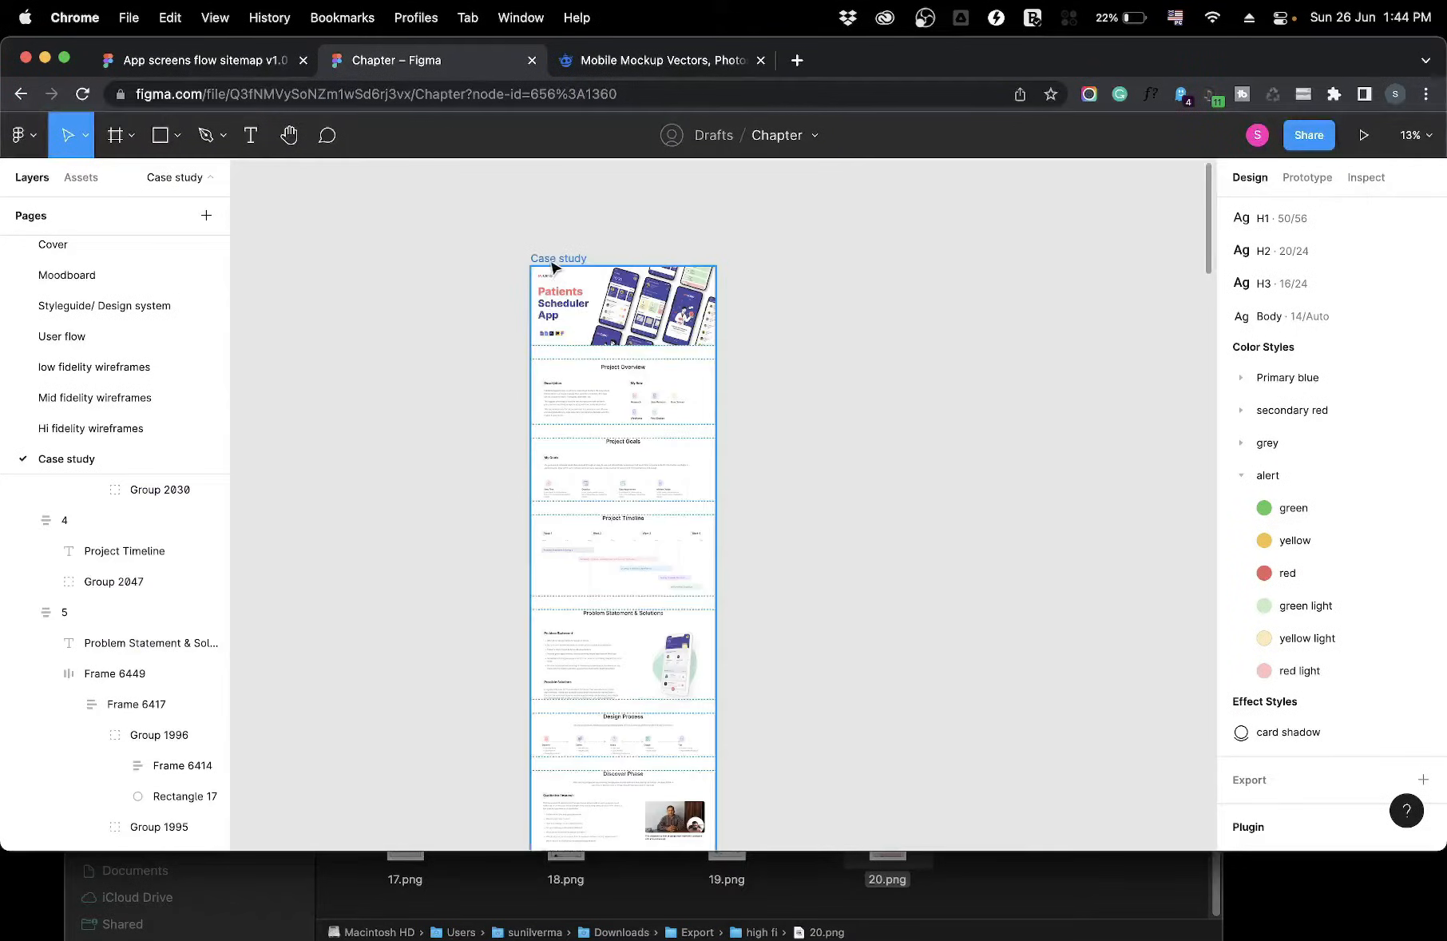
{"action": "left_click", "coordinate": [545, 260]}
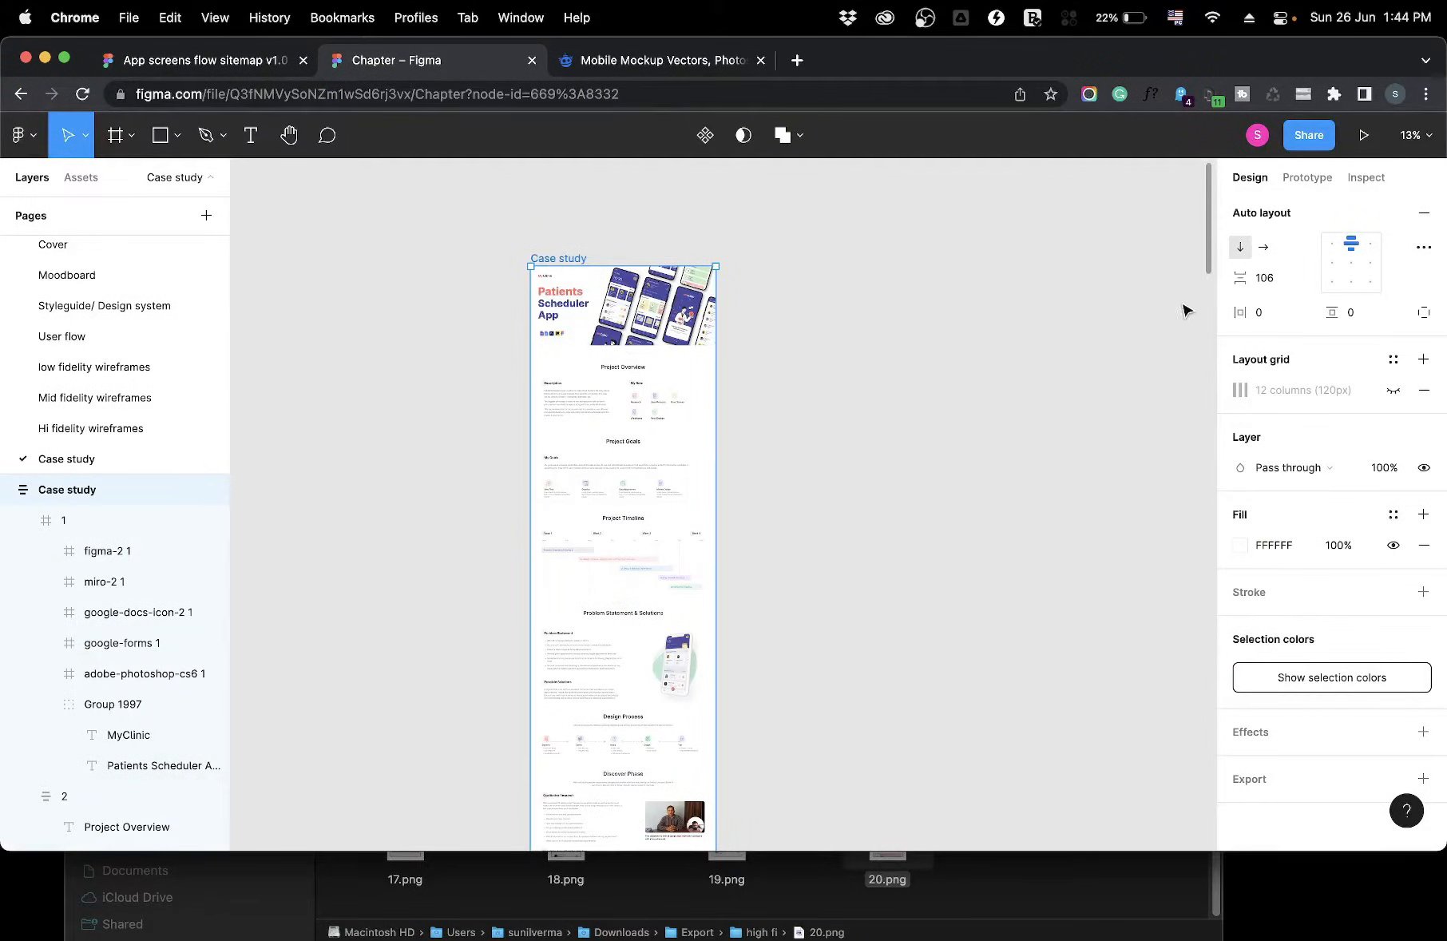
{"action": "scroll", "coordinate": [1318, 355], "scroll_direction": "up", "scroll_amount": 3}
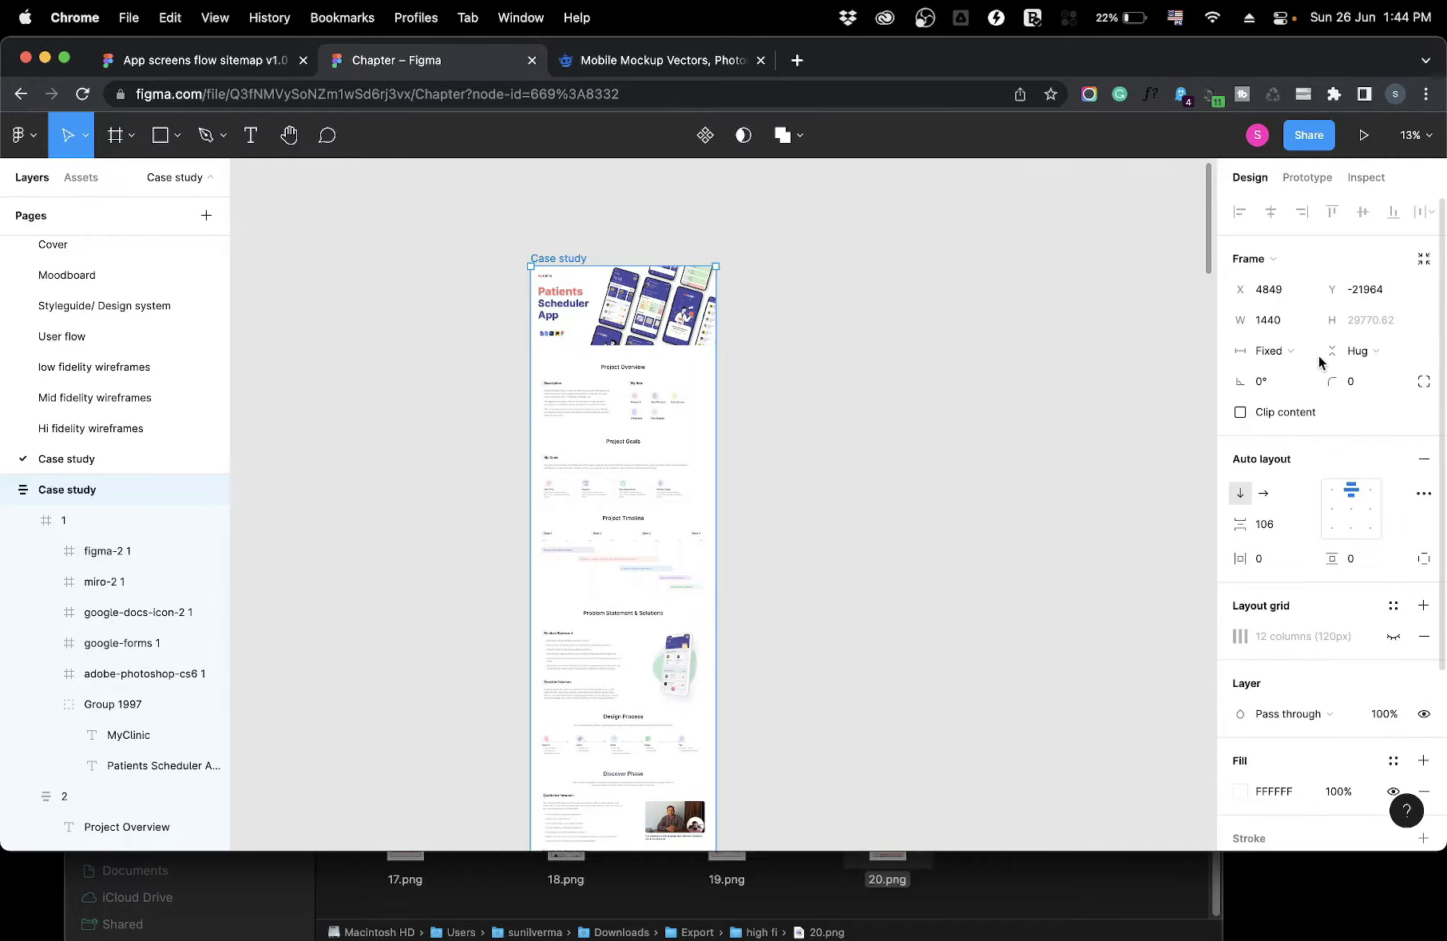
{"action": "left_click", "coordinate": [1280, 321]}
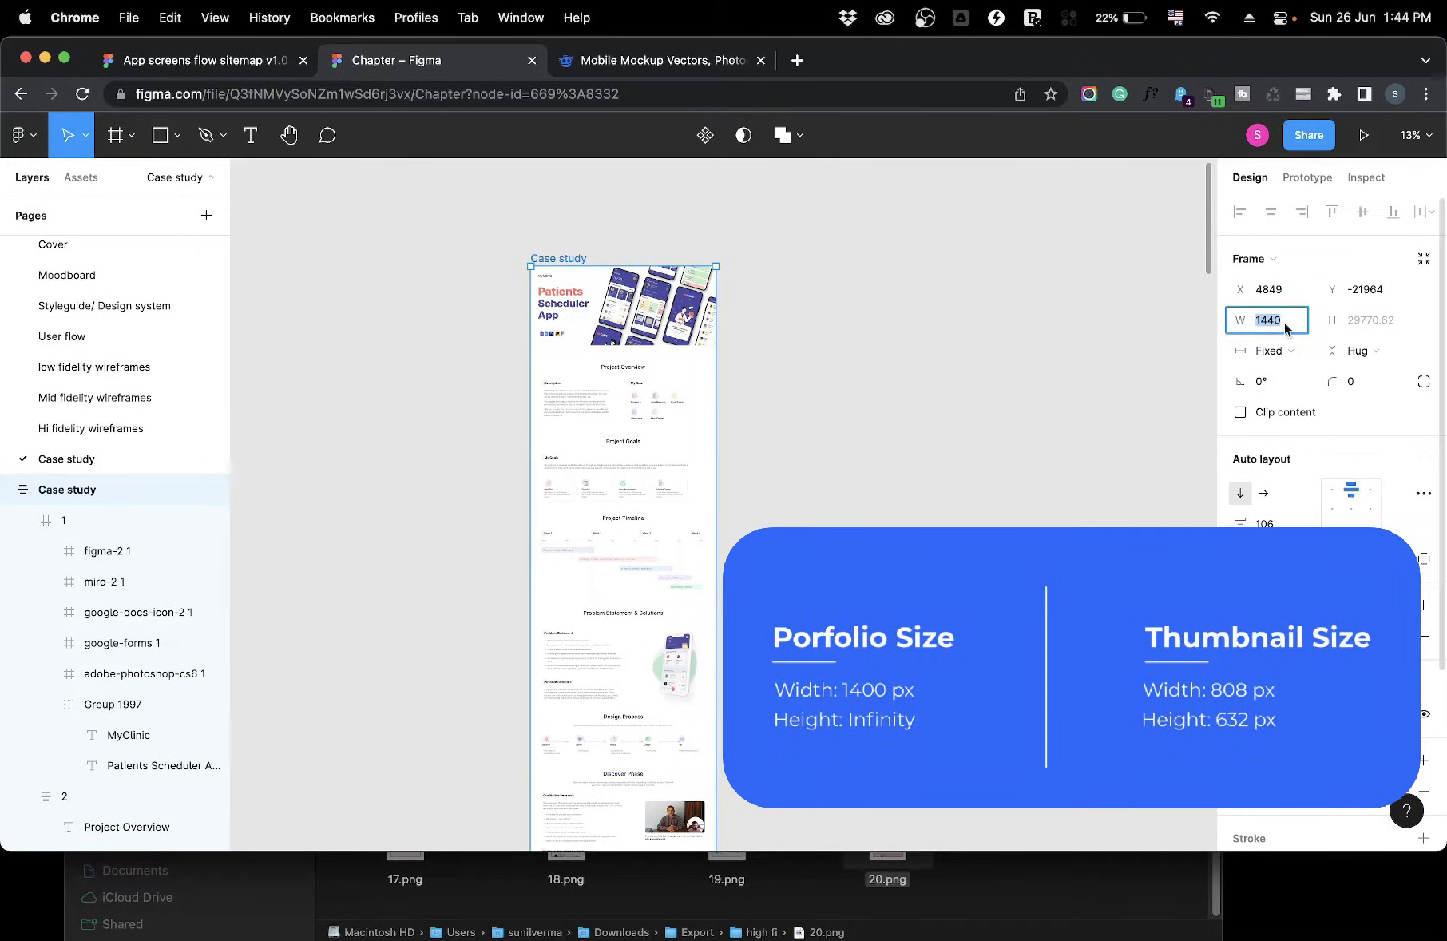
{"action": "left_click", "coordinate": [840, 326]}
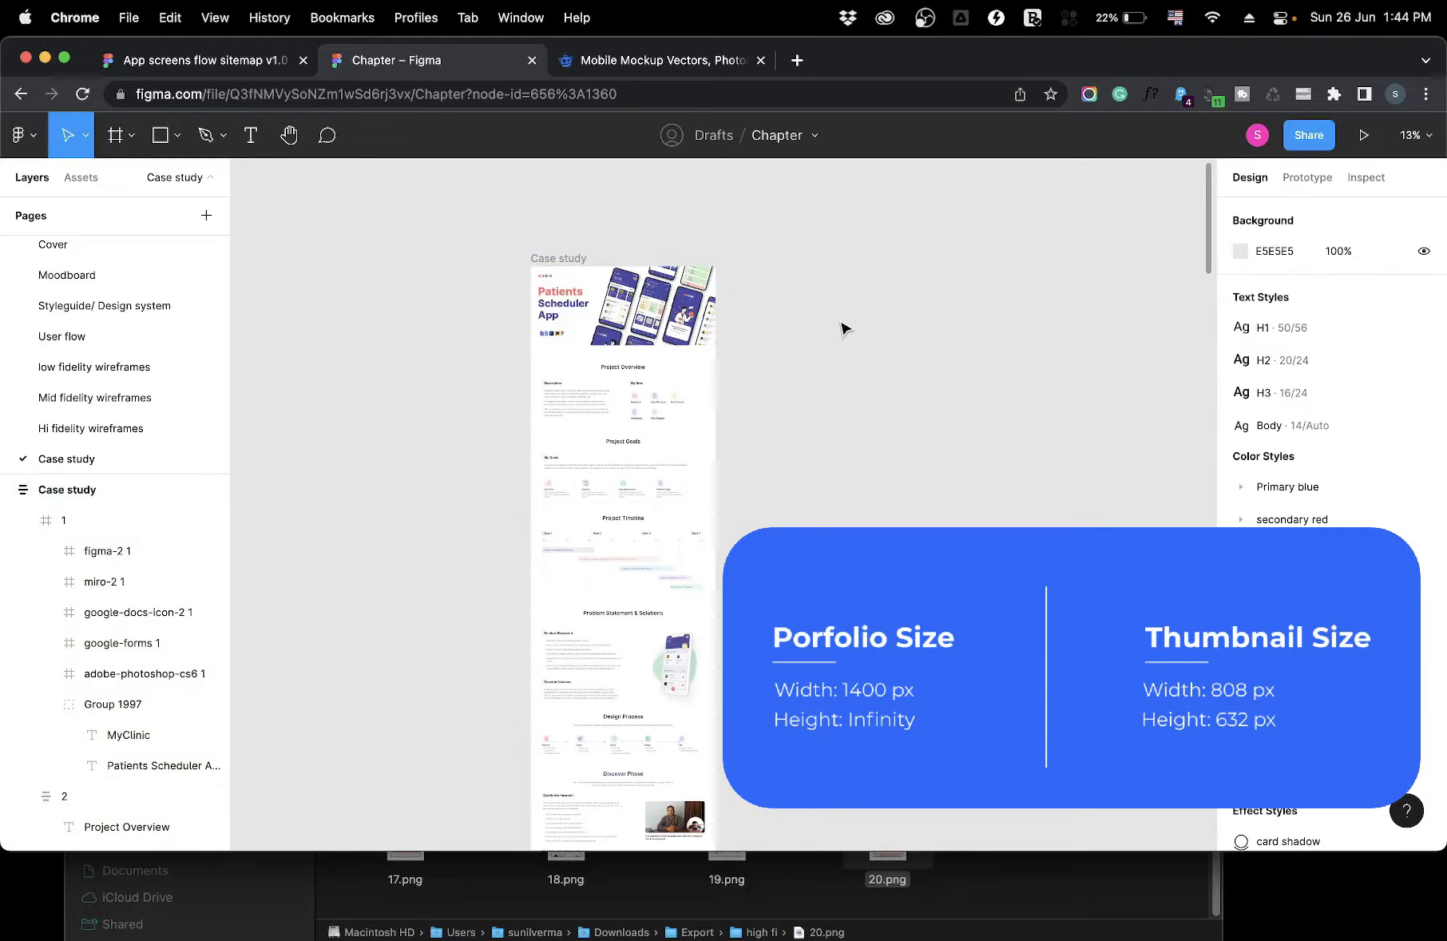
Inspect the Project Overview, Project Goals and Project Timeline sections one by one as separate frames
{"action": "scroll", "coordinate": [606, 419], "scroll_direction": "up", "scroll_amount": 5}
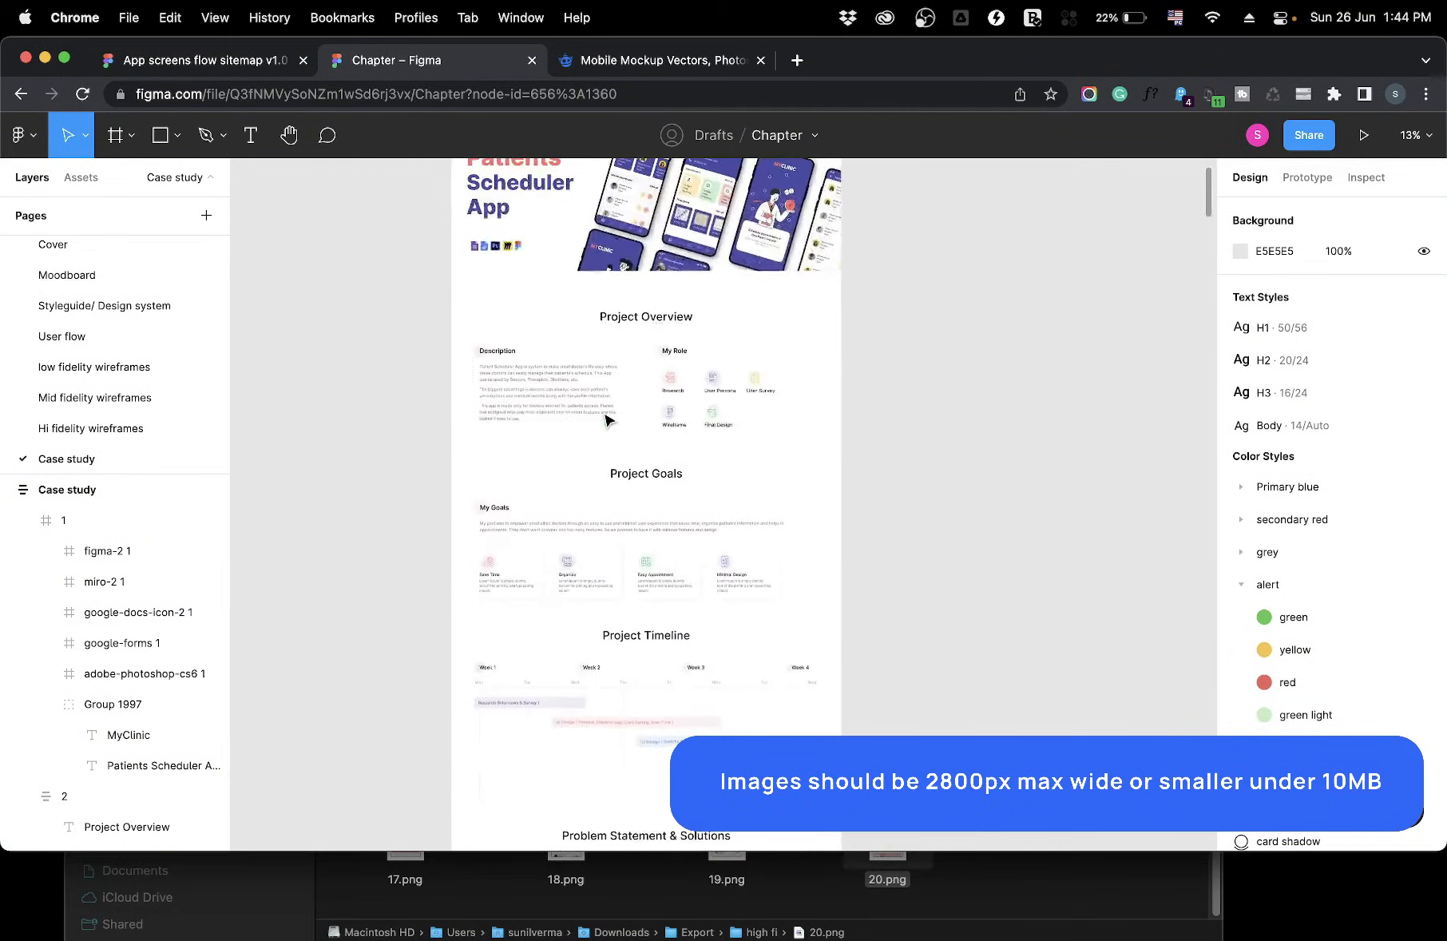
{"action": "left_click", "coordinate": [574, 407]}
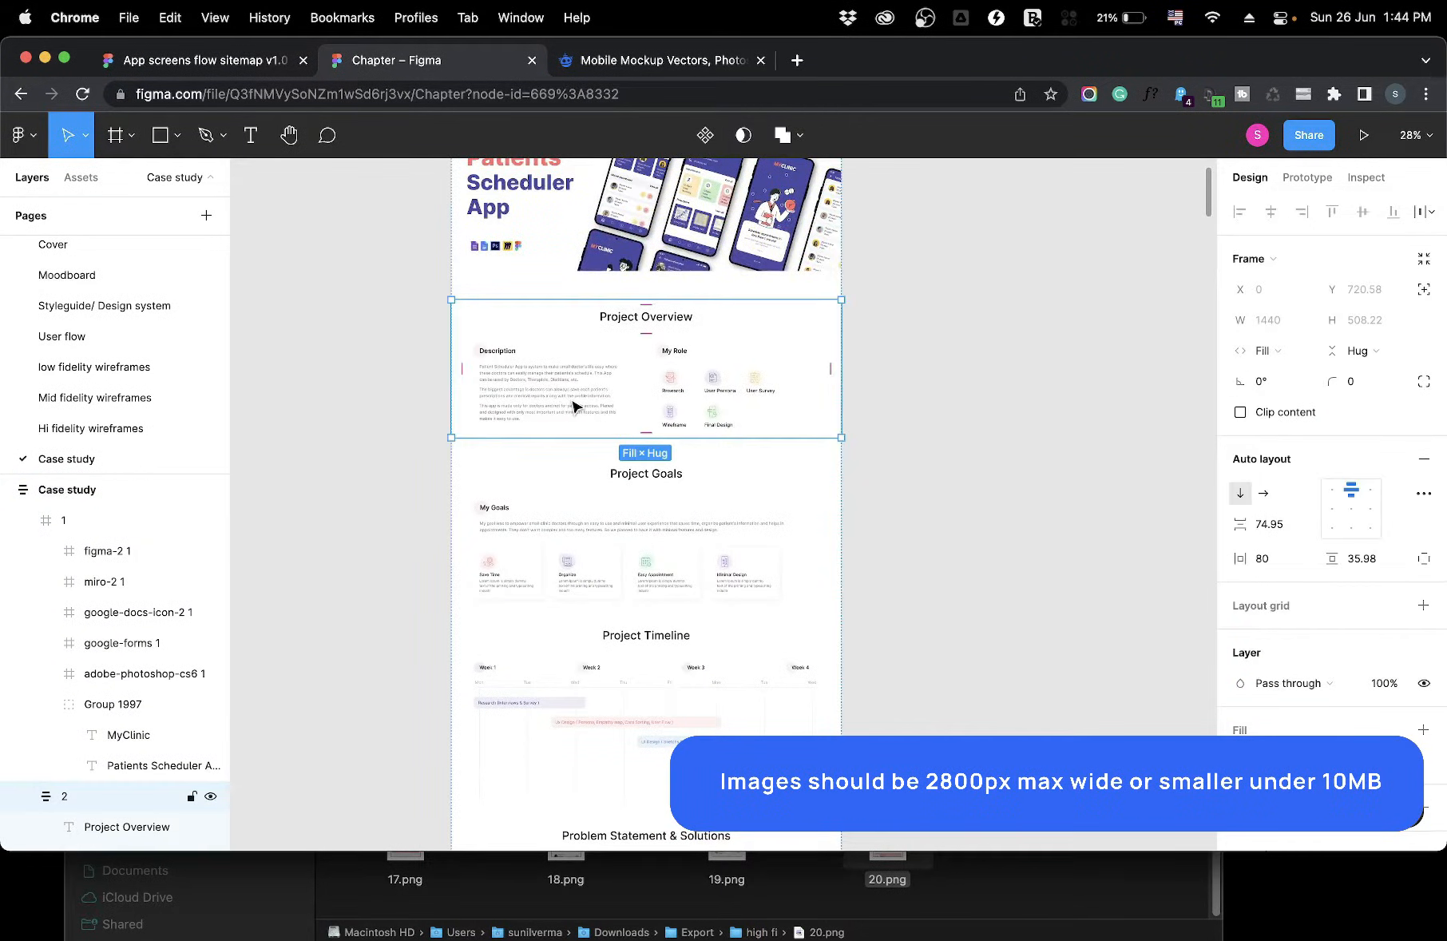
{"action": "left_click", "coordinate": [567, 515]}
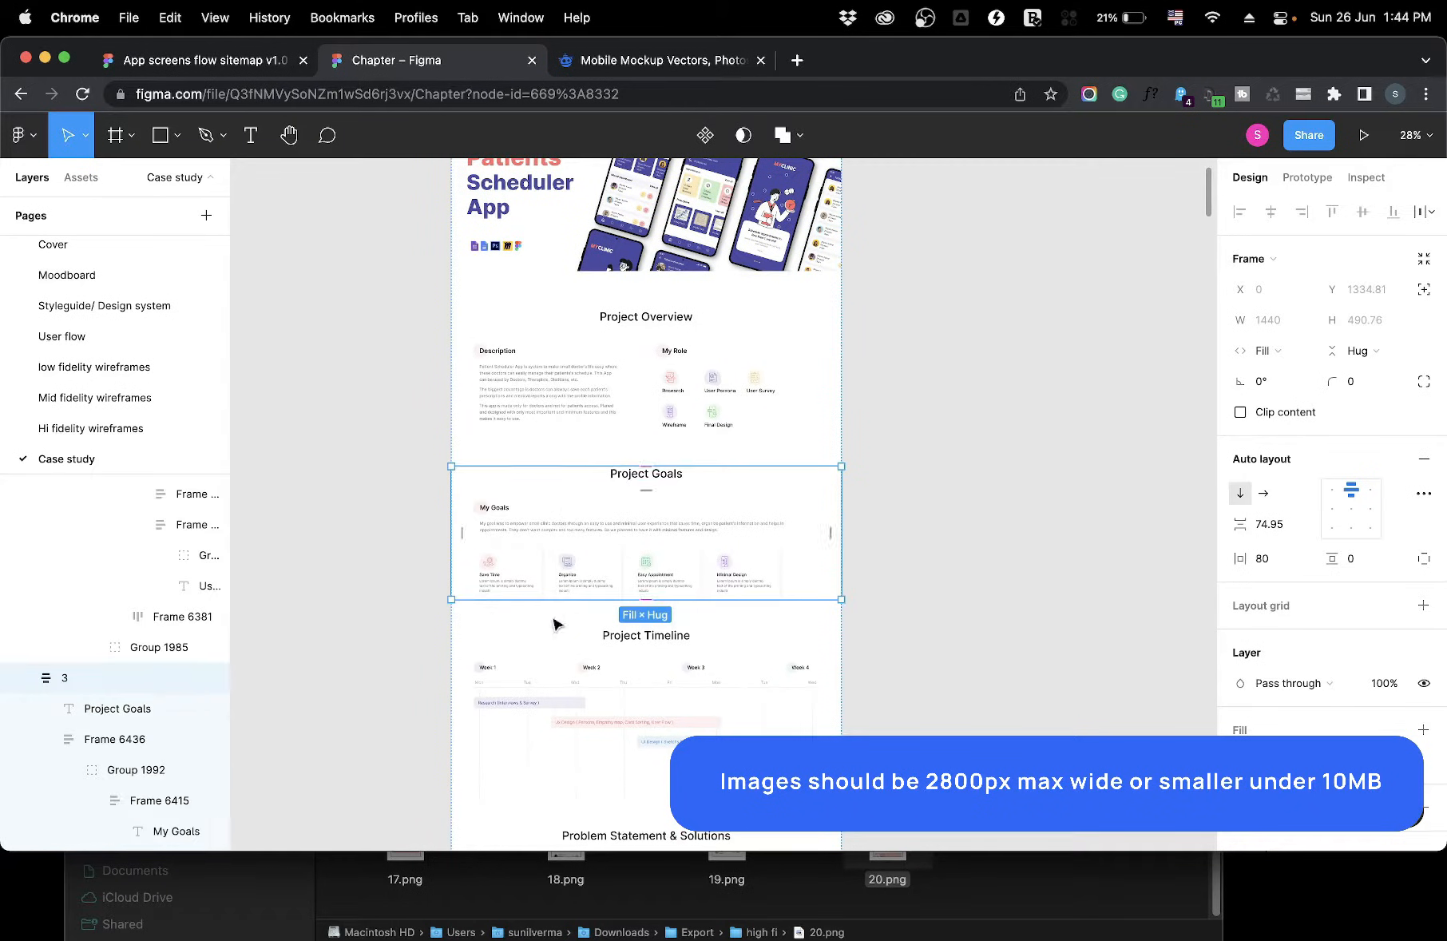
{"action": "left_click", "coordinate": [552, 647]}
Set the Project Overview section's horizontal resizing to Fill container
{"action": "left_click", "coordinate": [566, 425]}
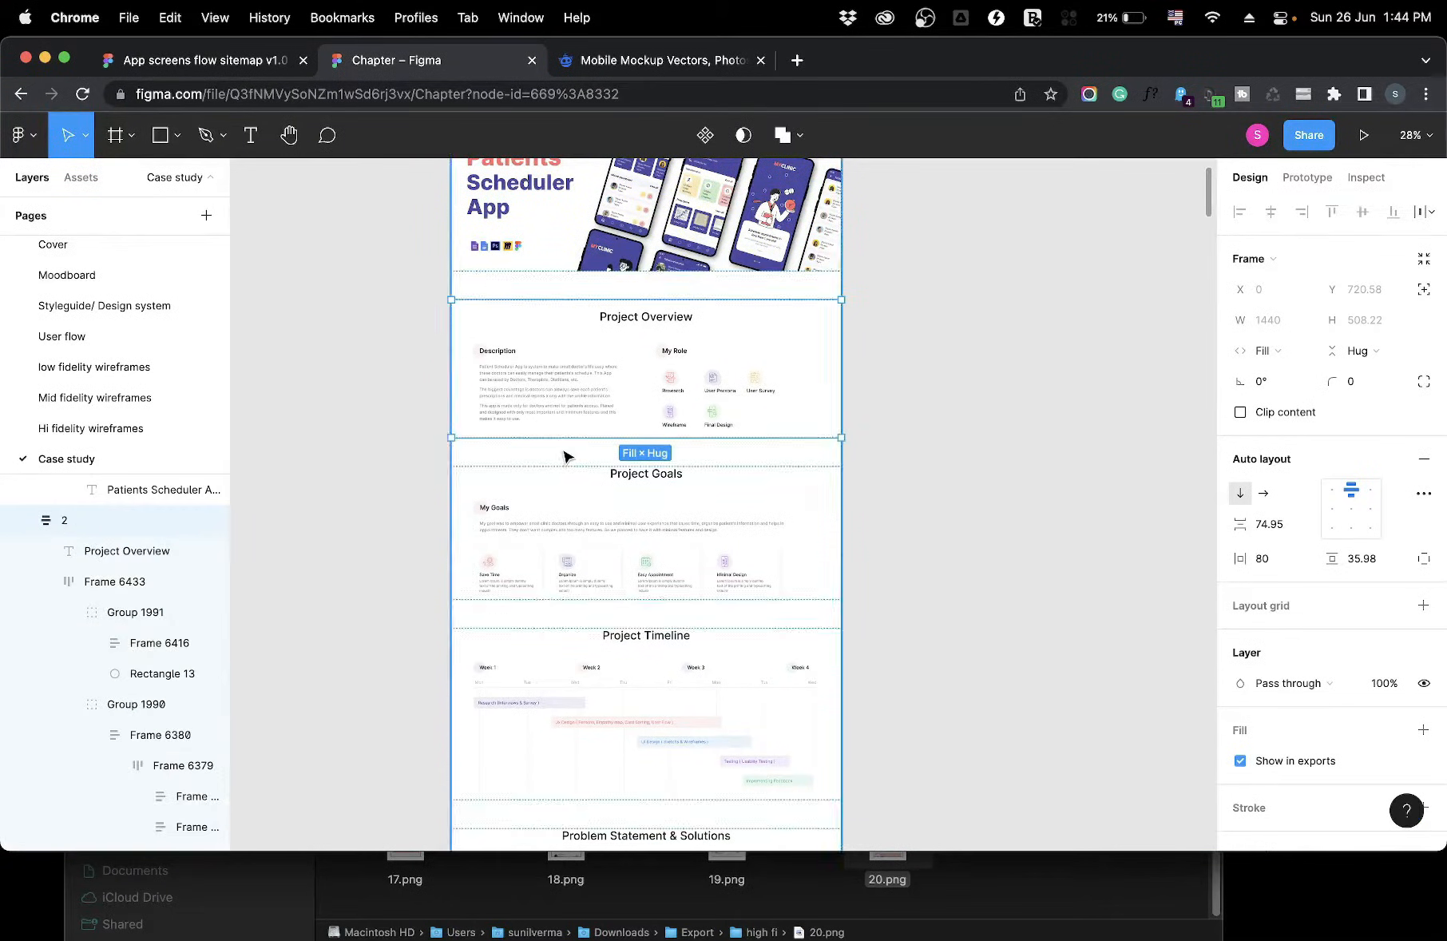
{"action": "left_click", "coordinate": [1304, 346]}
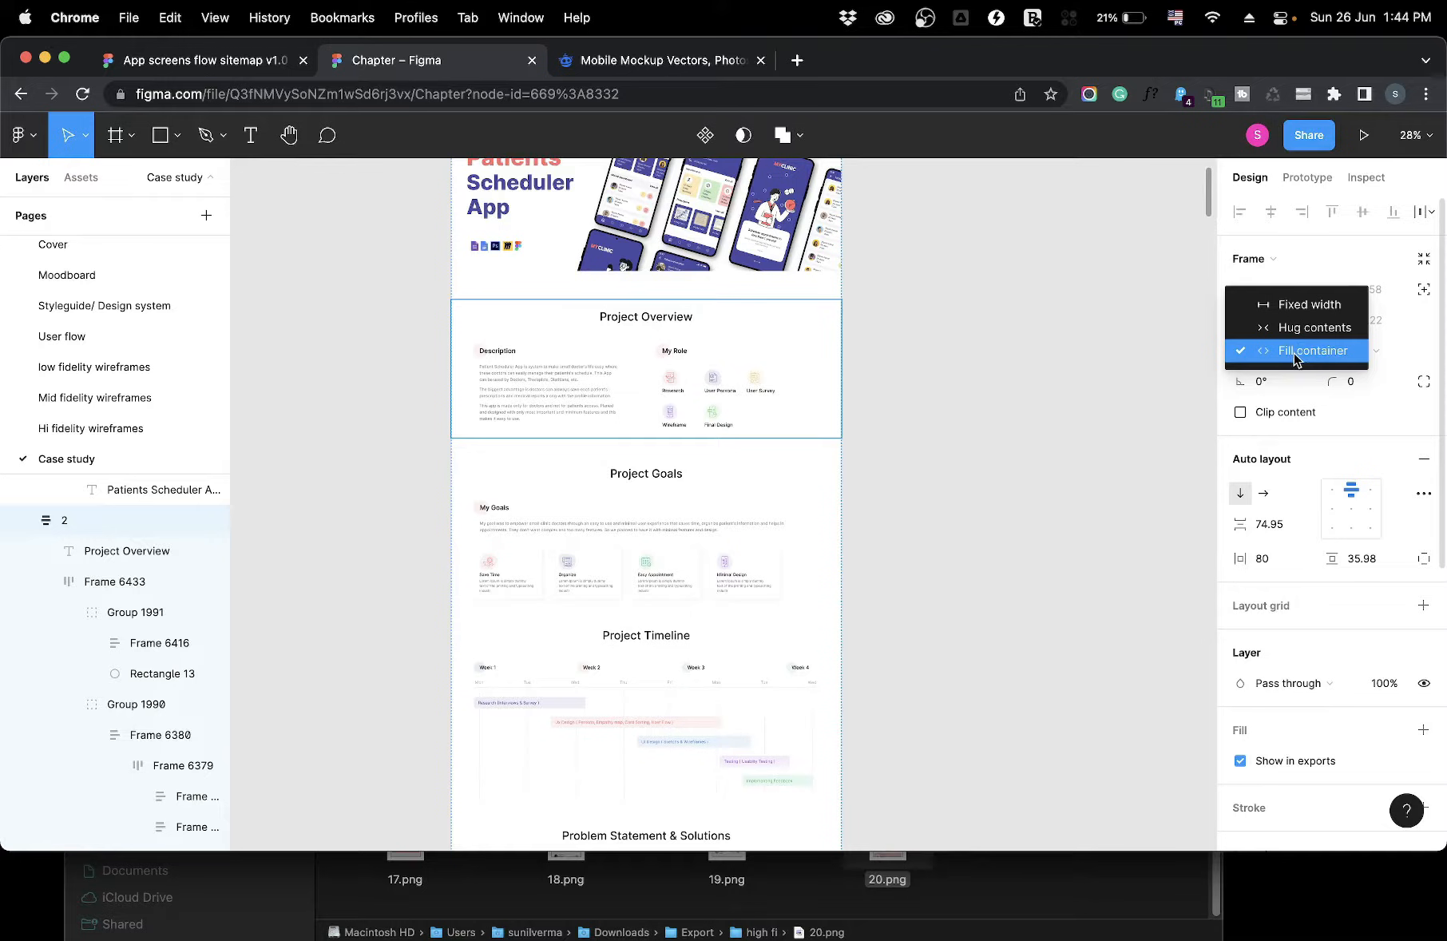
{"action": "left_click", "coordinate": [1307, 353]}
Try widening the Case study frame slightly from its right edge
{"action": "scroll", "coordinate": [765, 364], "scroll_direction": "up", "scroll_amount": 5}
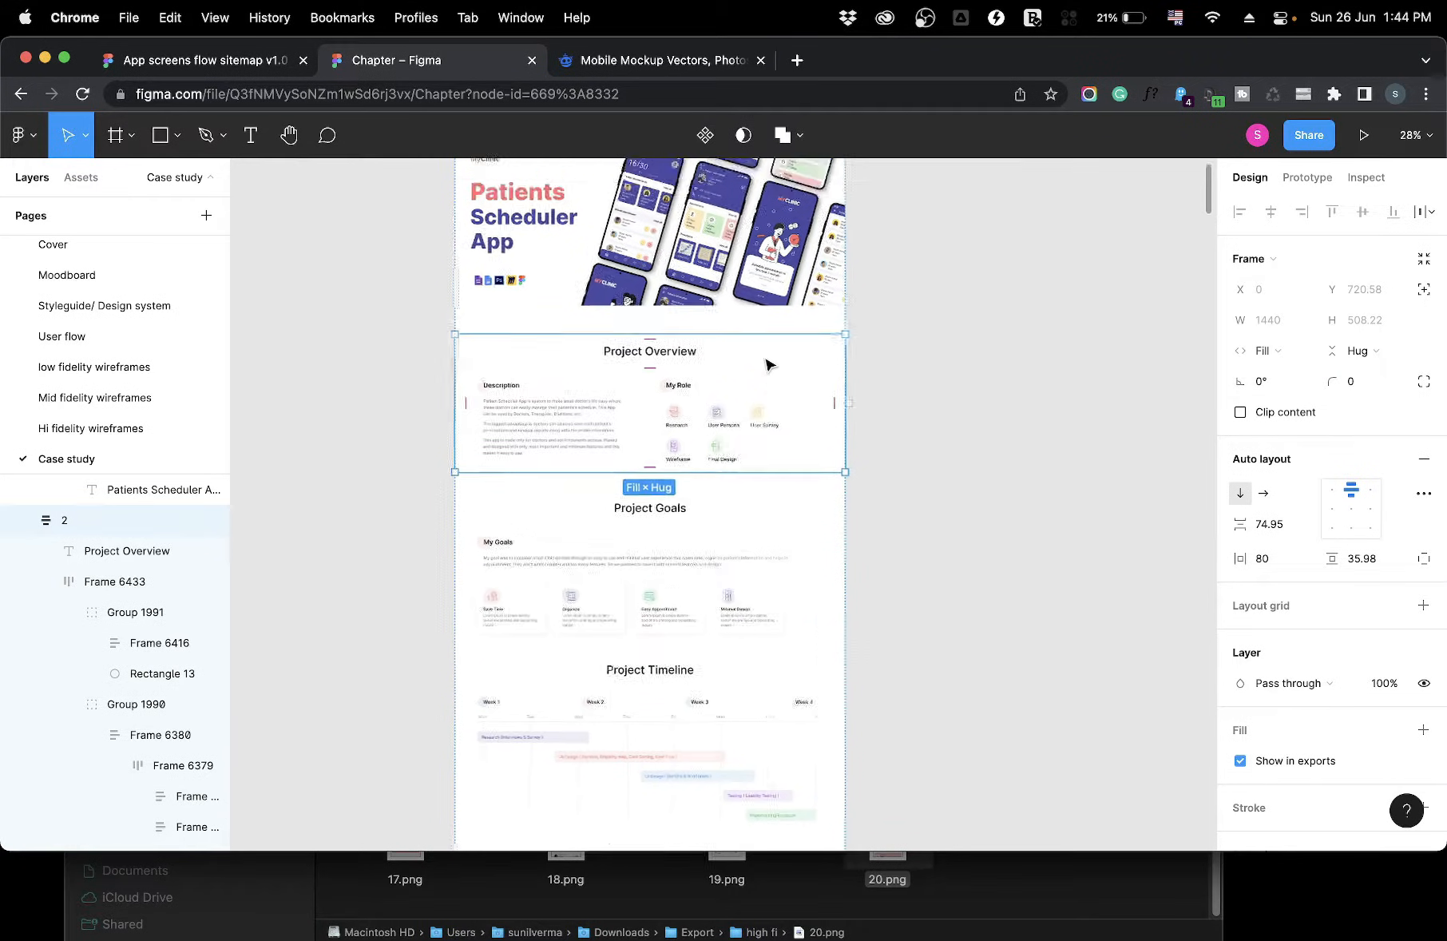
{"action": "left_click", "coordinate": [481, 302]}
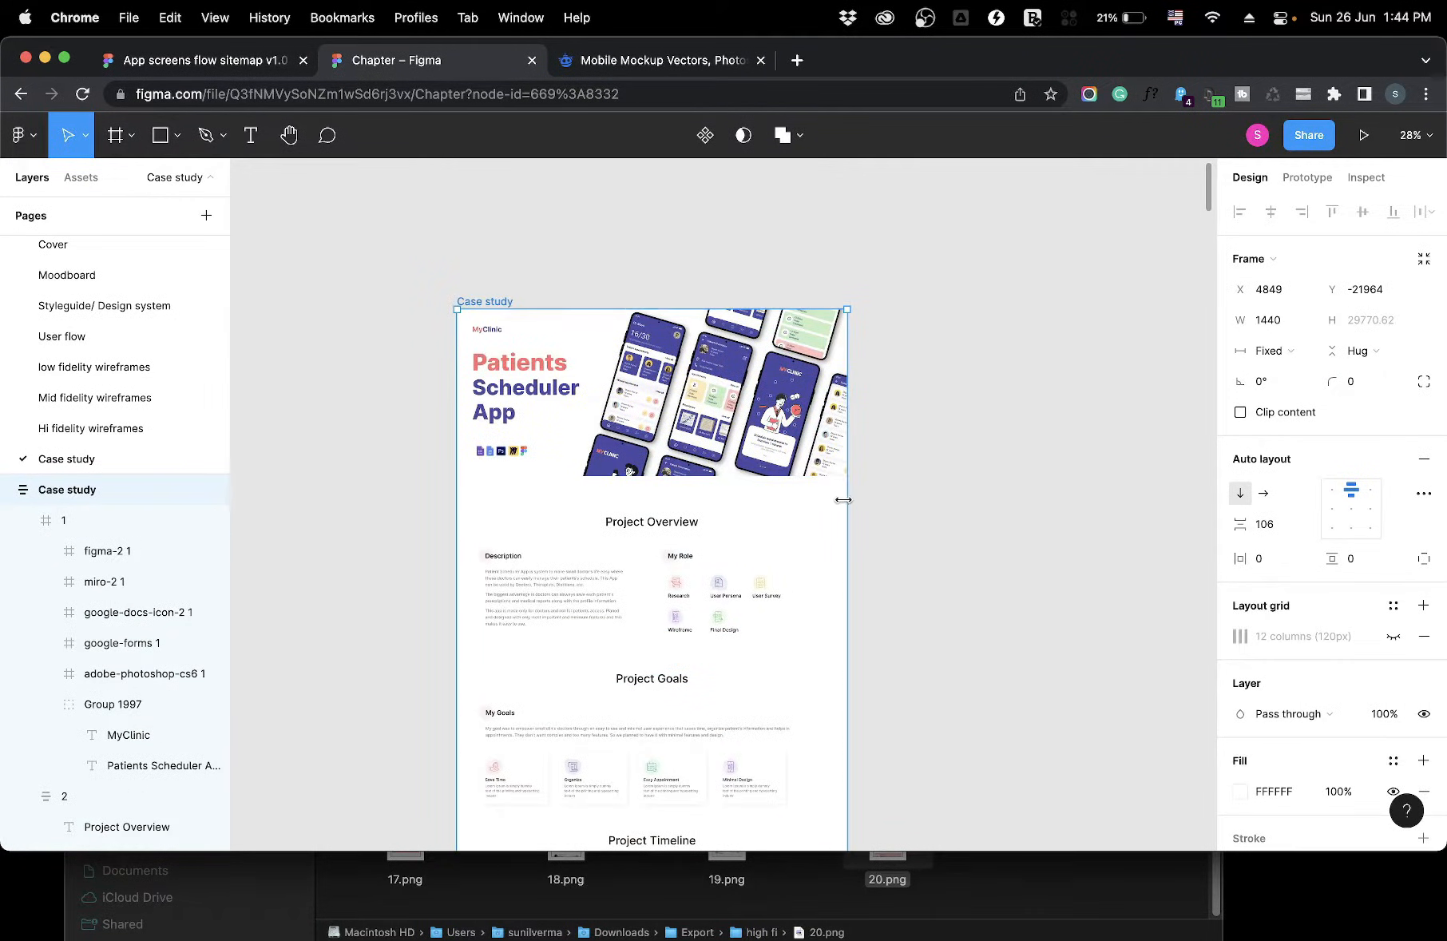
{"action": "mouse_move", "coordinate": [843, 500]}
{"action": "left_mouse_down"}
{"action": "mouse_move", "coordinate": [759, 501]}
{"action": "mouse_move", "coordinate": [865, 500]}
{"action": "left_mouse_up"}
{"action": "left_click", "coordinate": [961, 470]}
Examine the Case study frame from the banner and Project Overview down through the Discover Phase and its survey charts
{"action": "scroll", "coordinate": [960, 469], "scroll_direction": "down", "scroll_amount": 4}
{"action": "left_click", "coordinate": [484, 420]}
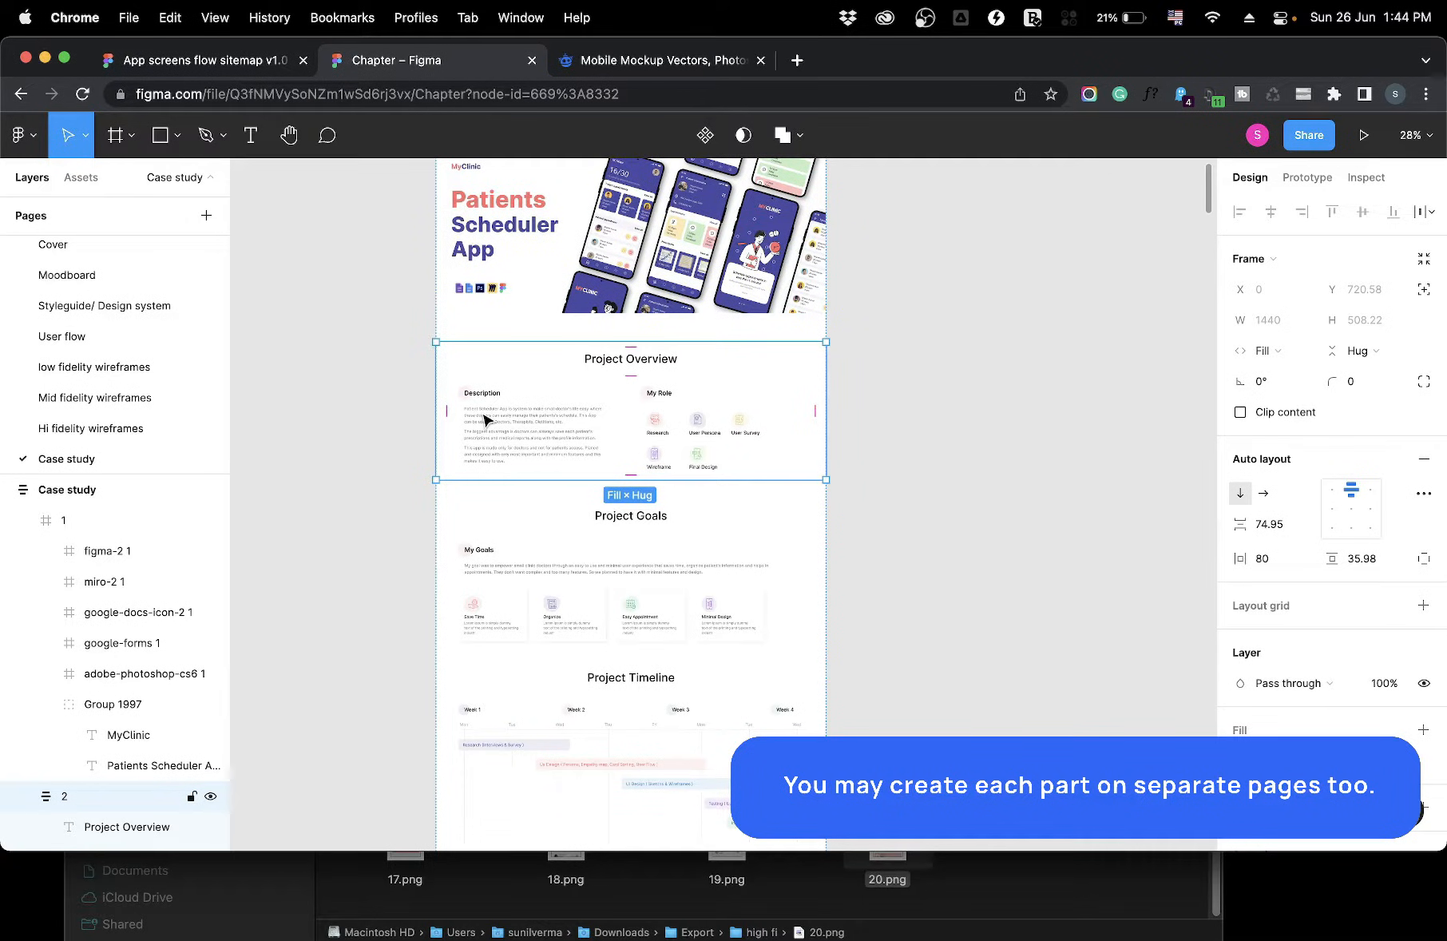
{"action": "scroll", "coordinate": [483, 420], "scroll_direction": "down", "scroll_amount": 3}
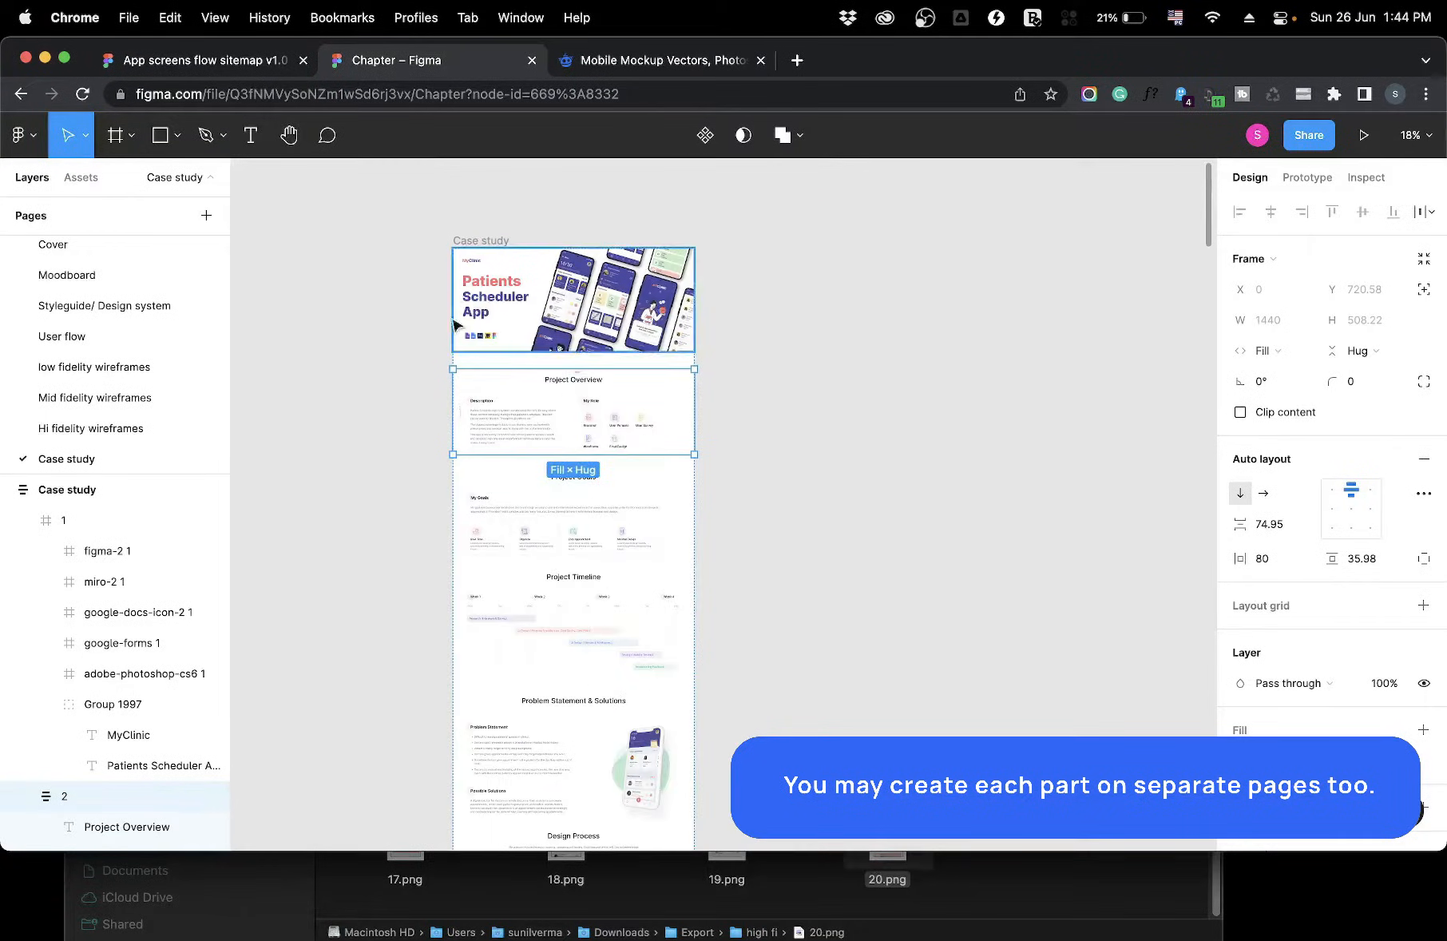
{"action": "left_click", "coordinate": [471, 244]}
{"action": "scroll", "coordinate": [759, 470], "scroll_direction": "down", "scroll_amount": 15}
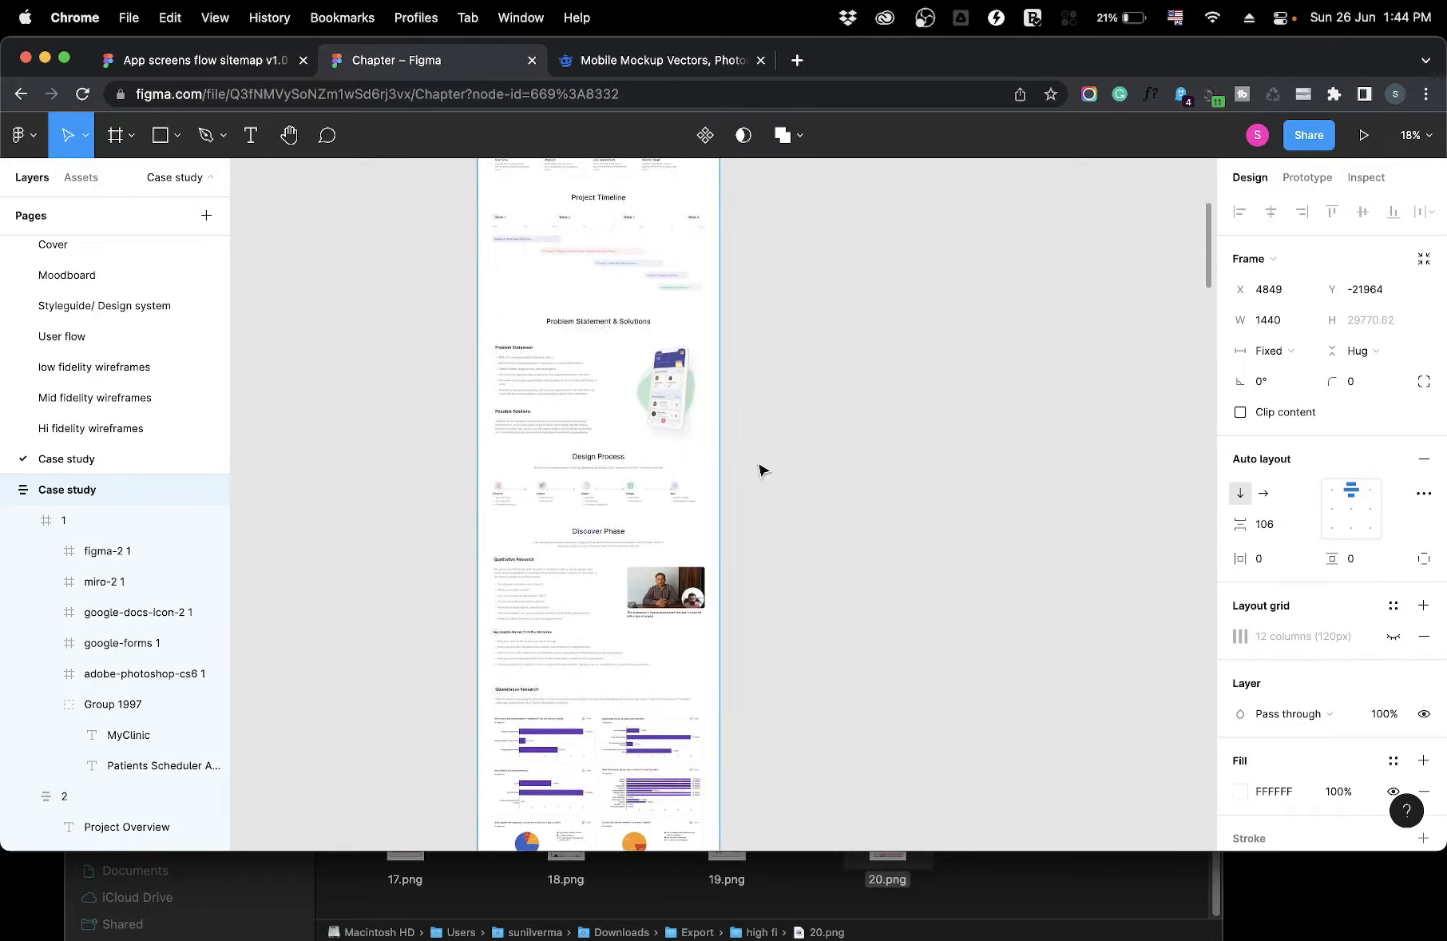
{"action": "scroll", "coordinate": [758, 469], "scroll_direction": "up", "scroll_amount": 15}
{"action": "scroll", "coordinate": [754, 460], "scroll_direction": "down", "scroll_amount": 20}
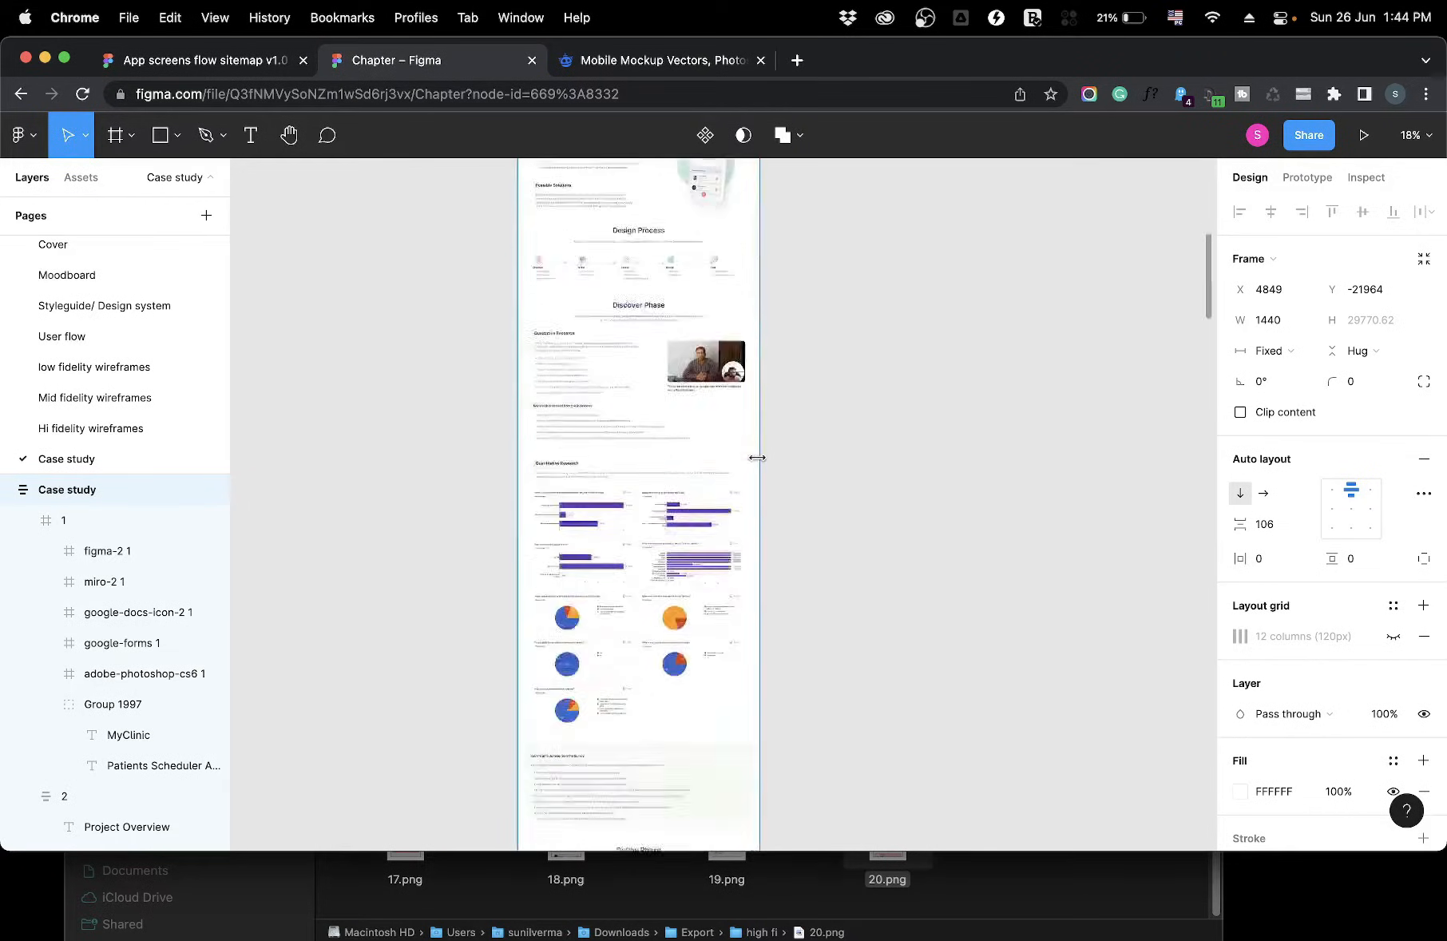
{"action": "scroll", "coordinate": [757, 457], "scroll_direction": "up", "scroll_amount": 20}
{"action": "scroll", "coordinate": [759, 462], "scroll_direction": "down", "scroll_amount": 5}
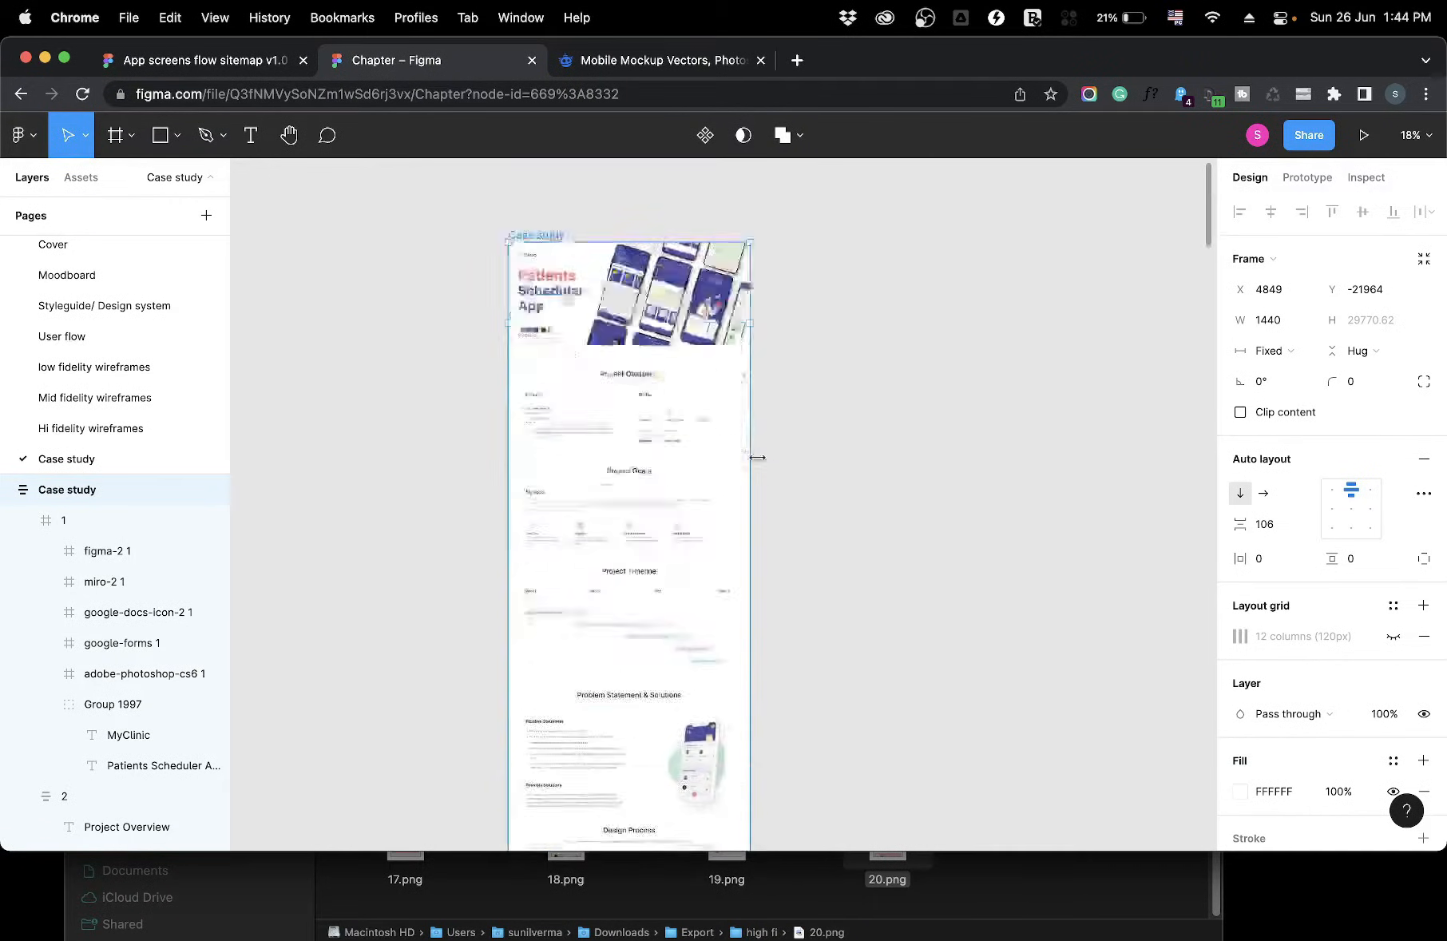
{"action": "scroll", "coordinate": [758, 461], "scroll_direction": "up", "scroll_amount": 1}
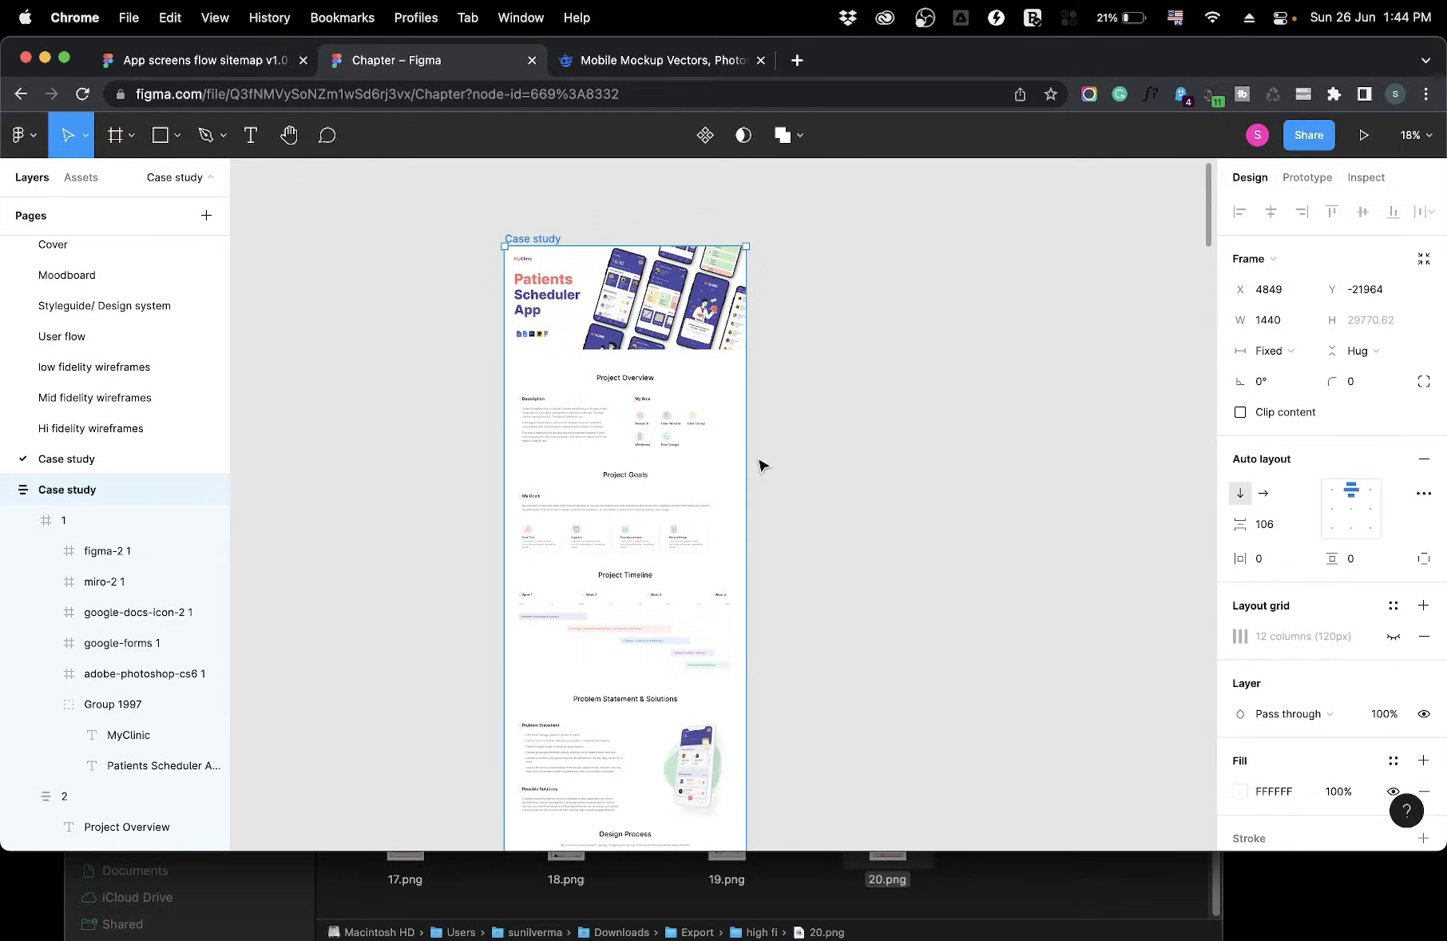
Inspect the banner, Project Overview, Project Goals and Project Timeline as individual parts of the Case study frame
{"action": "left_click", "coordinate": [647, 307]}
{"action": "left_click", "coordinate": [637, 383]}
{"action": "left_click", "coordinate": [618, 476]}
{"action": "left_click", "coordinate": [625, 614]}
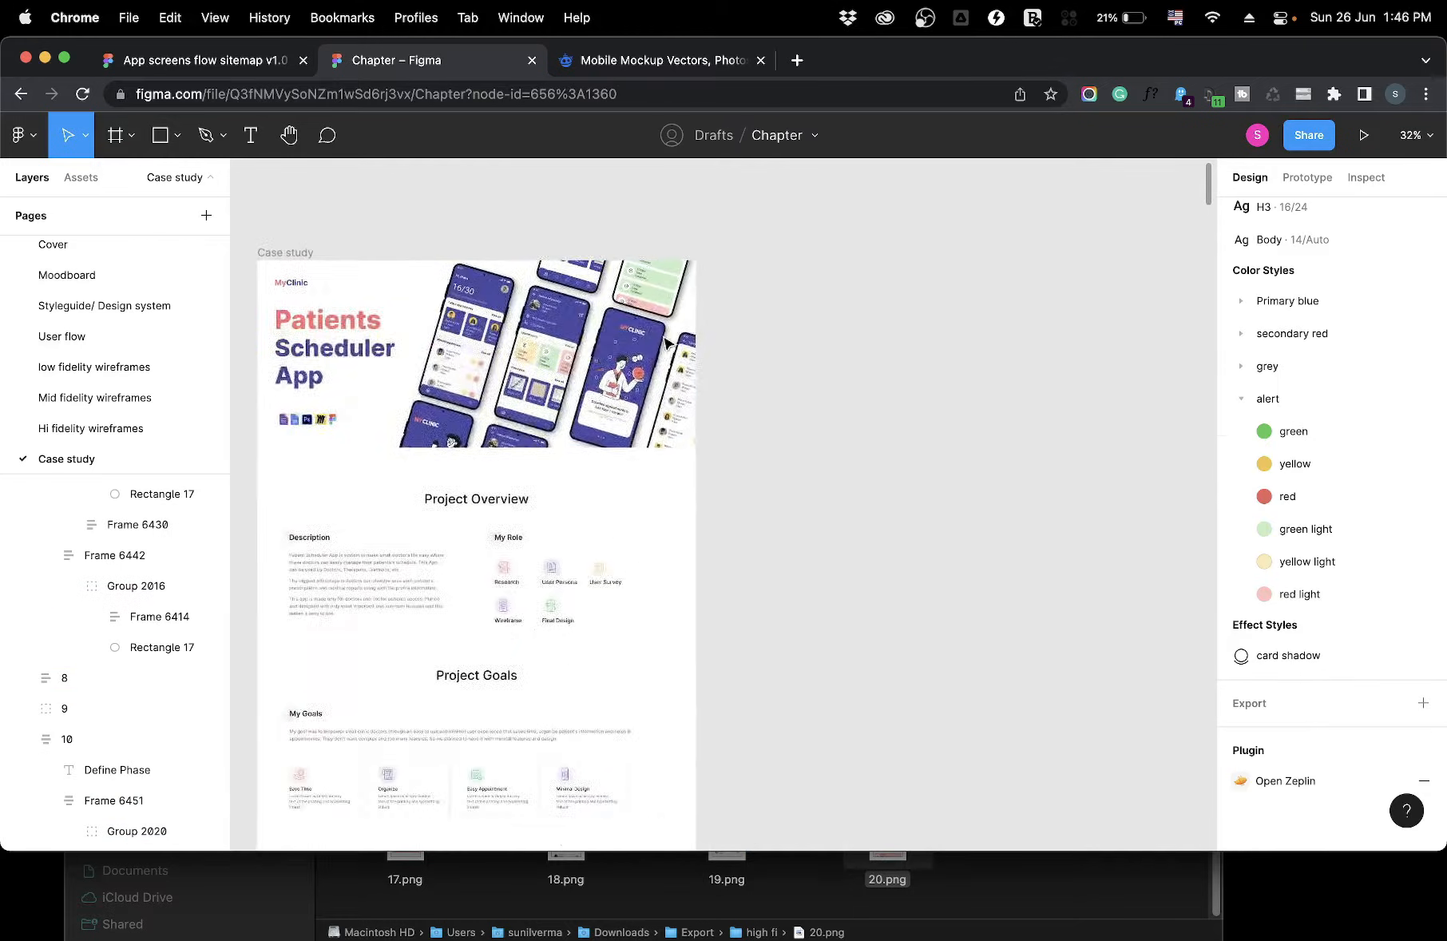
Try moving the banner's mask group and grouping all the layers that make up the banner
{"action": "scroll", "coordinate": [665, 342], "scroll_direction": "left", "scroll_amount": 3}
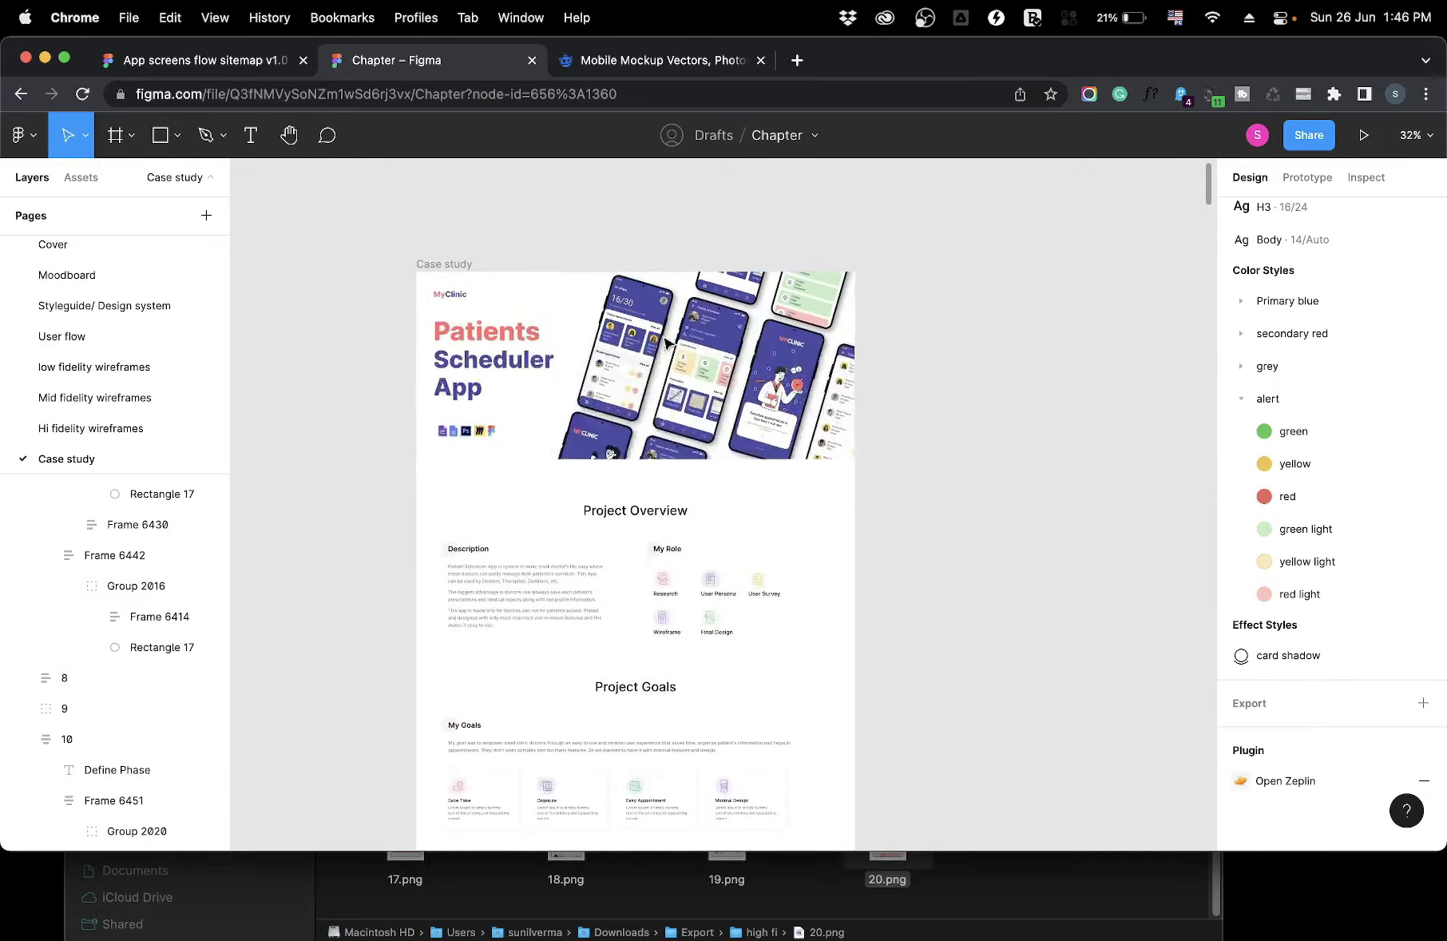
{"action": "left_click", "coordinate": [656, 365]}
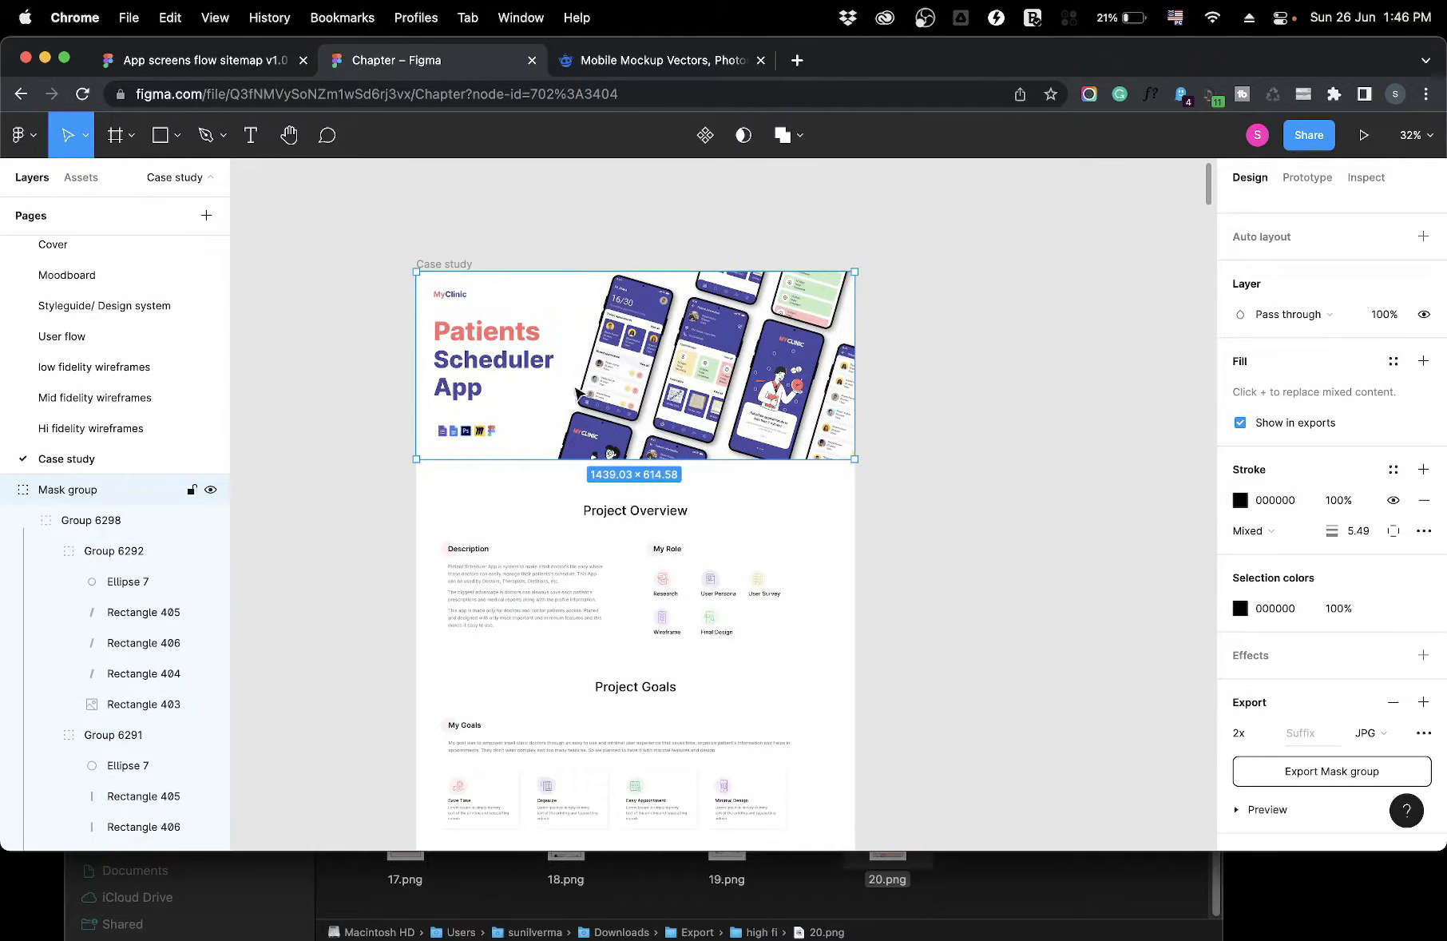
{"action": "mouse_move", "coordinate": [635, 408]}
{"action": "left_mouse_down"}
{"action": "mouse_move", "coordinate": [563, 405]}
{"action": "mouse_move", "coordinate": [625, 403]}
{"action": "left_mouse_up"}
{"action": "key", "text": "super+z"}
{"action": "left_click_drag", "start_coordinate": [911, 384], "coordinate": [312, 370]}
{"action": "key", "text": "super+g"}
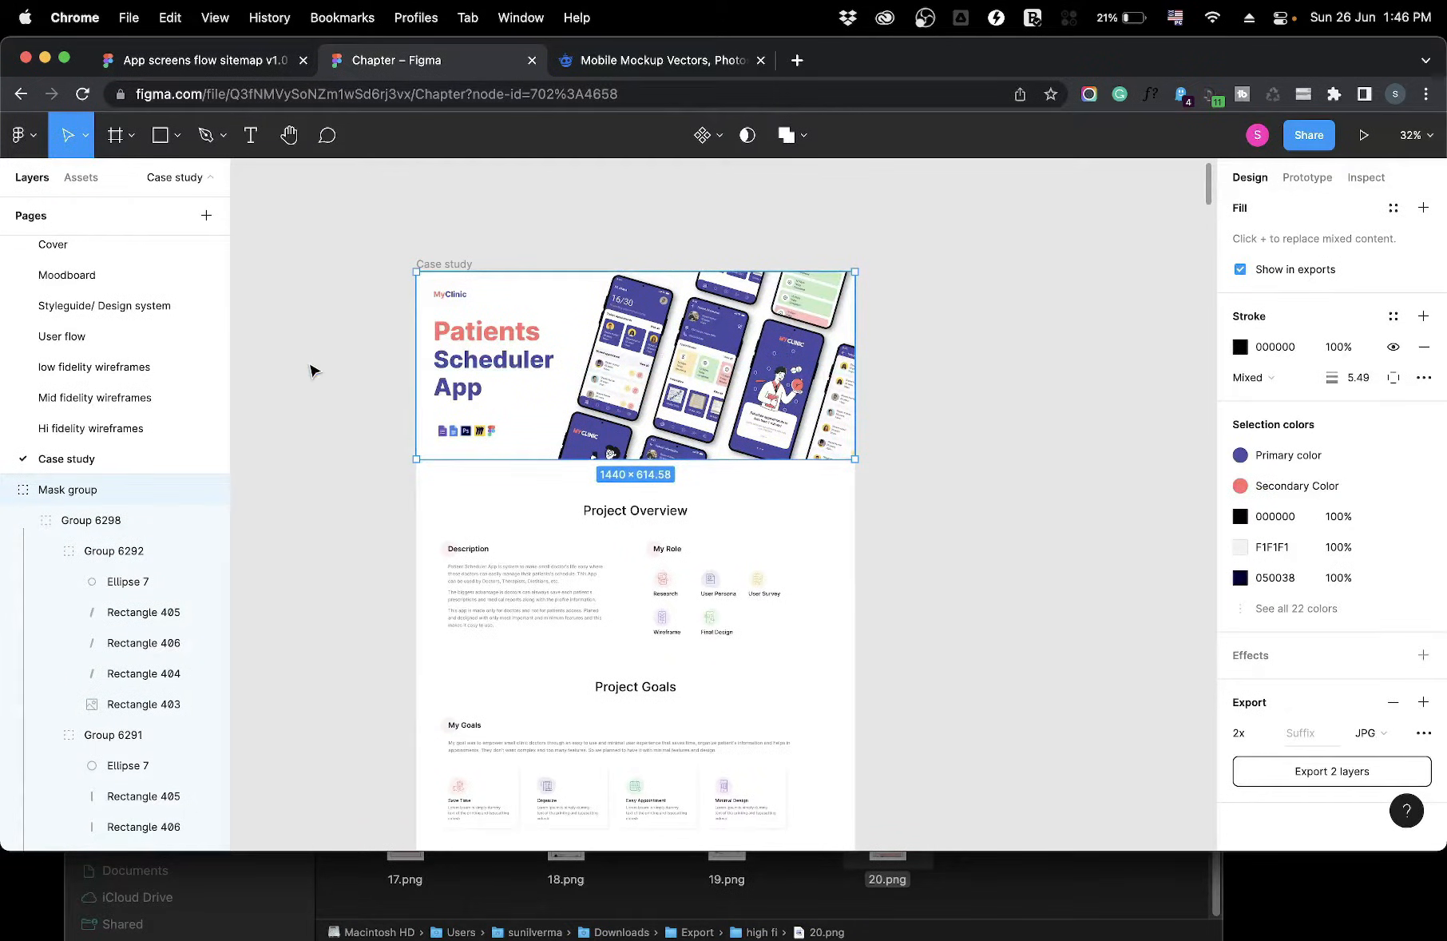
{"action": "key", "text": "super+z"}
{"action": "left_click", "coordinate": [1029, 400]}
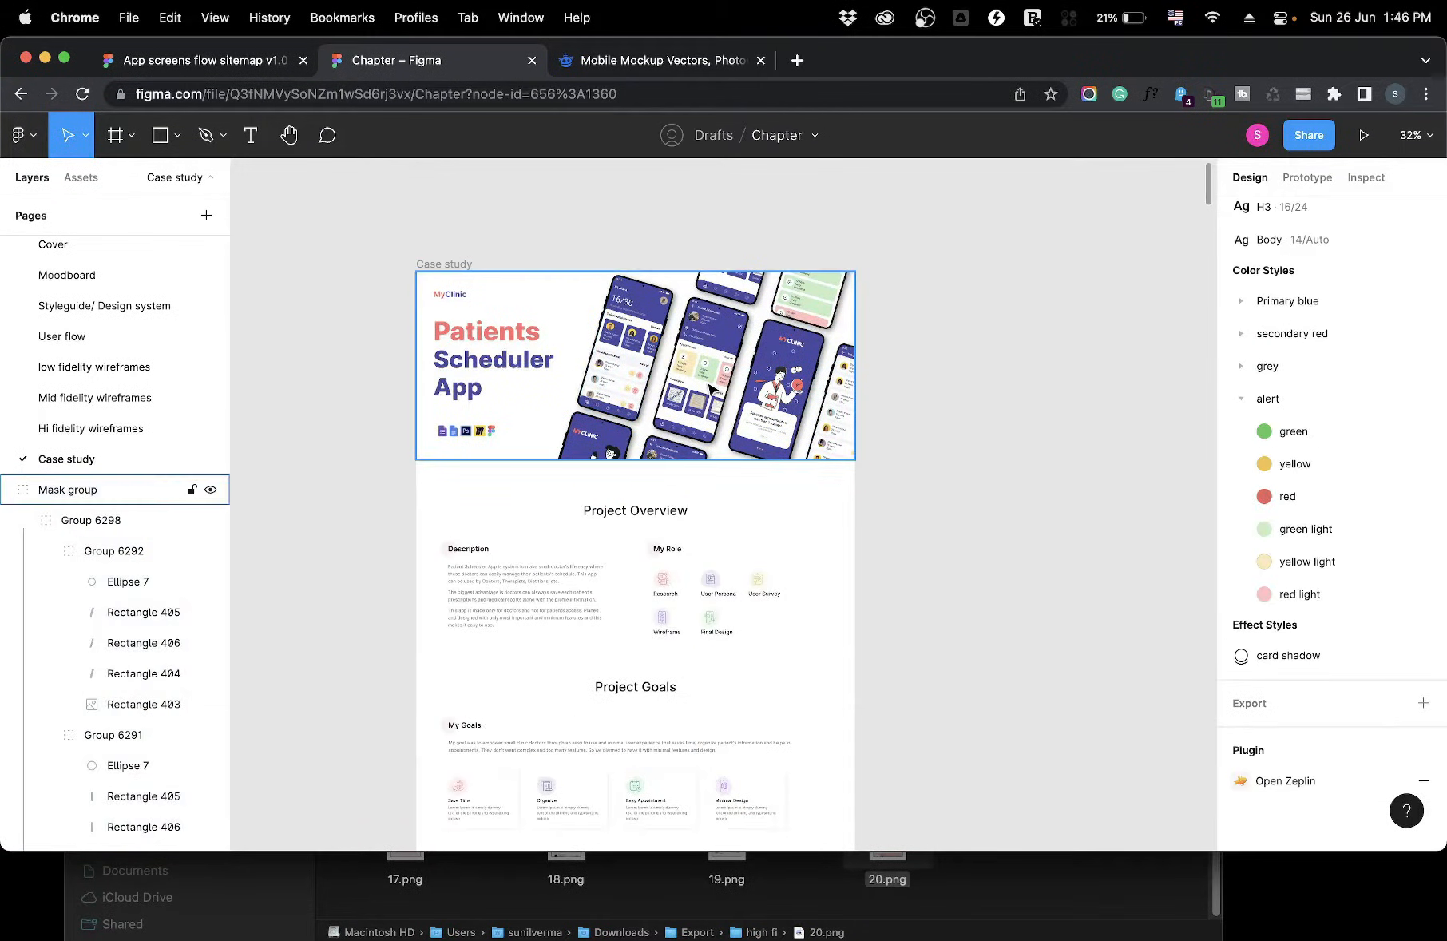
Delete the loose Mask group lying over the banner and select the banner frame 1 inside Case study
{"action": "left_click", "coordinate": [695, 349]}
{"action": "key", "text": "Delete"}
{"action": "left_click", "coordinate": [695, 349]}
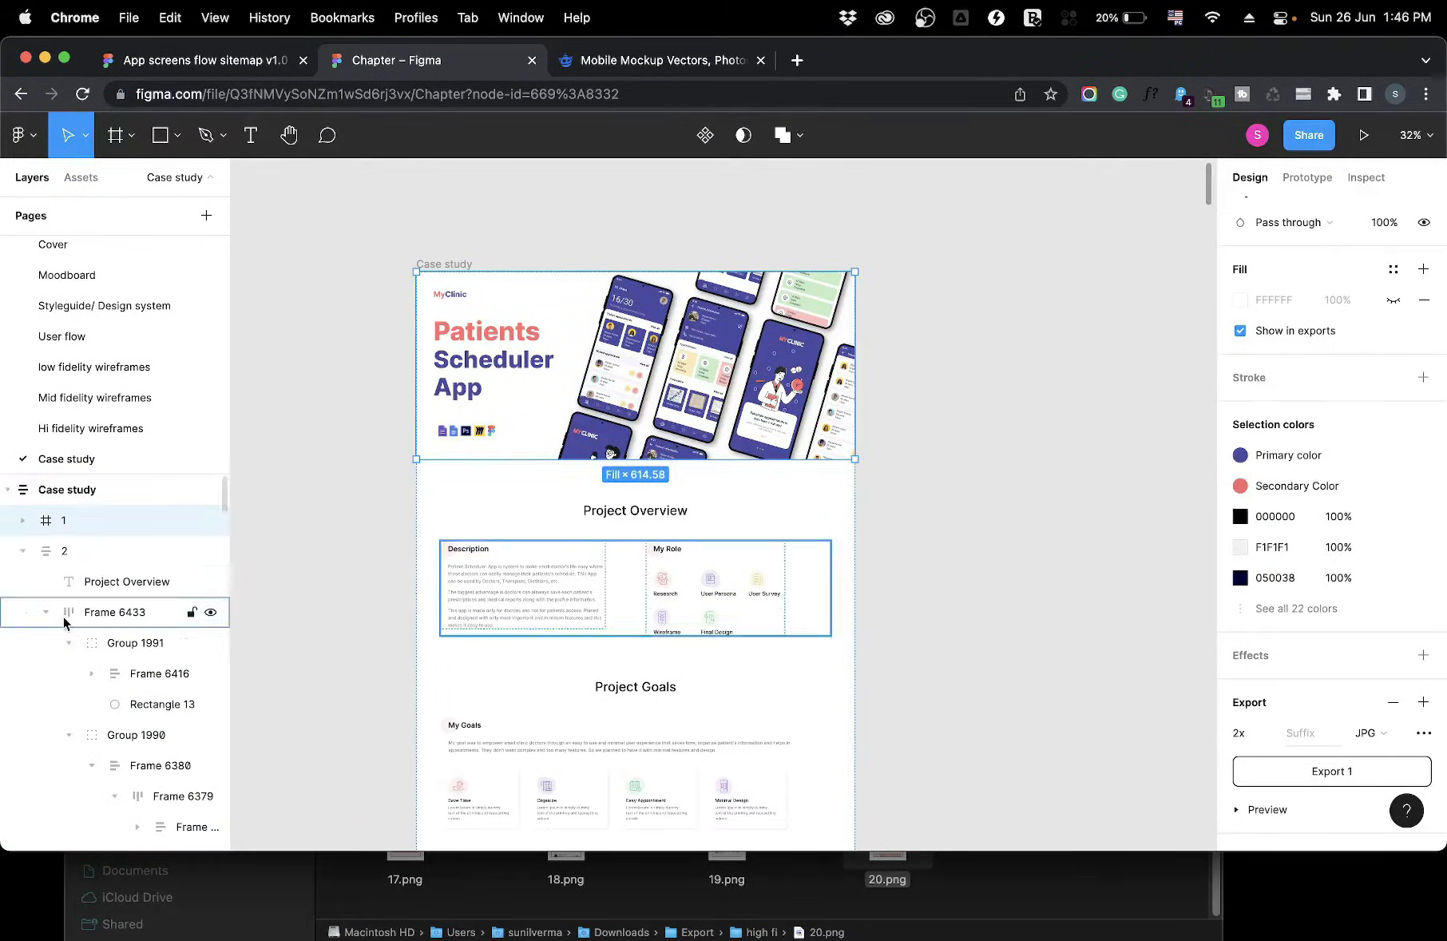
Collapse the numbered section layers 2 through 12 inside the Case study frame and clear the selection
{"action": "left_click", "coordinate": [22, 550]}
{"action": "left_click", "coordinate": [22, 581]}
{"action": "left_click", "coordinate": [23, 612]}
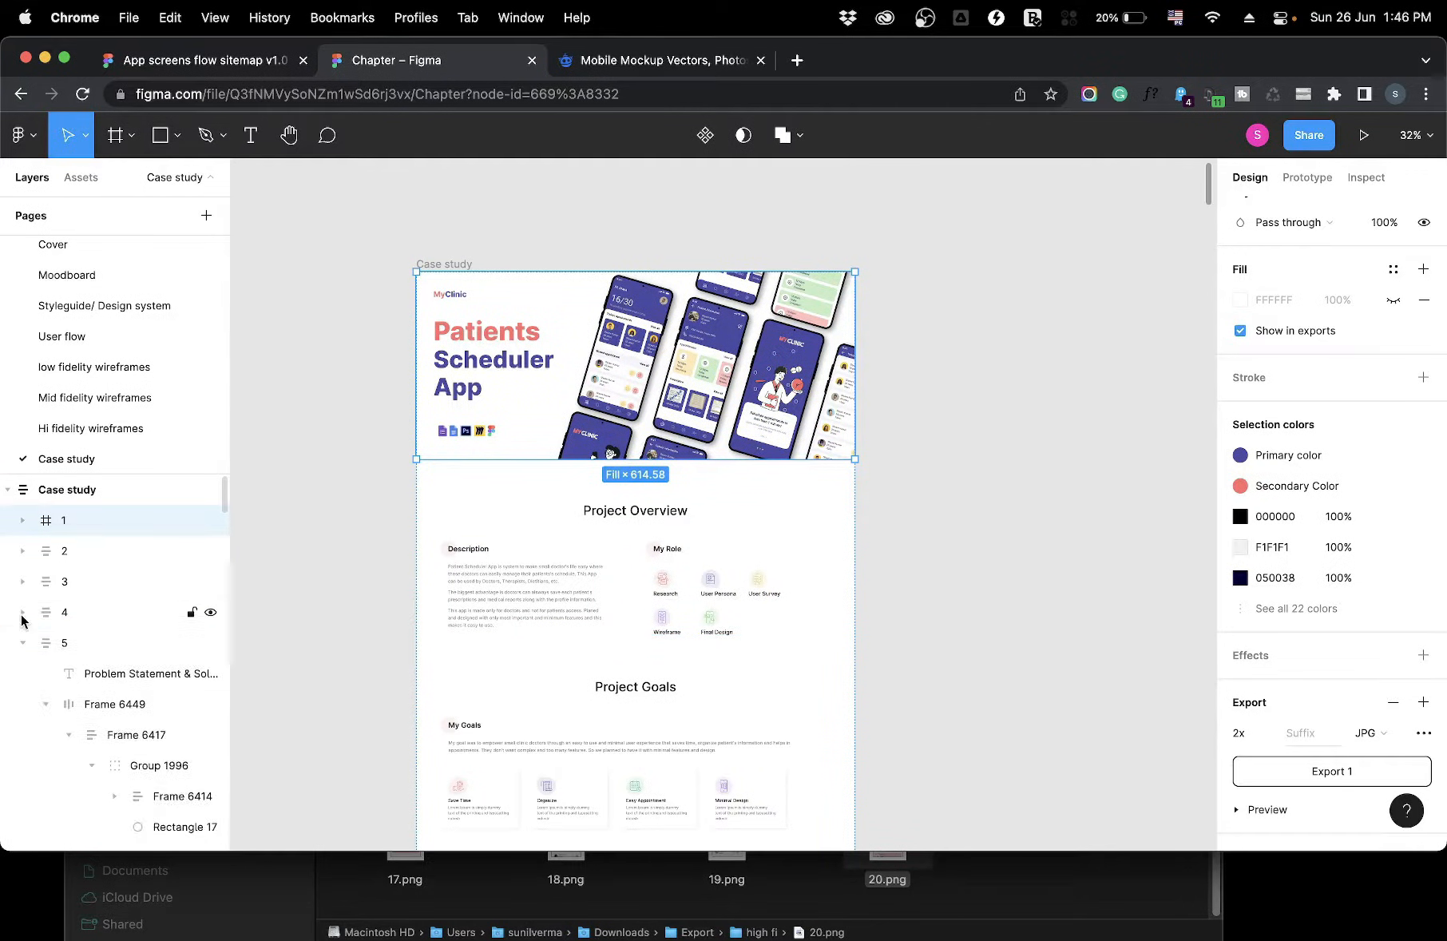
{"action": "left_click", "coordinate": [22, 643]}
{"action": "left_click", "coordinate": [22, 701]}
{"action": "scroll", "coordinate": [22, 701], "scroll_direction": "down", "scroll_amount": 3}
{"action": "left_click", "coordinate": [20, 688]}
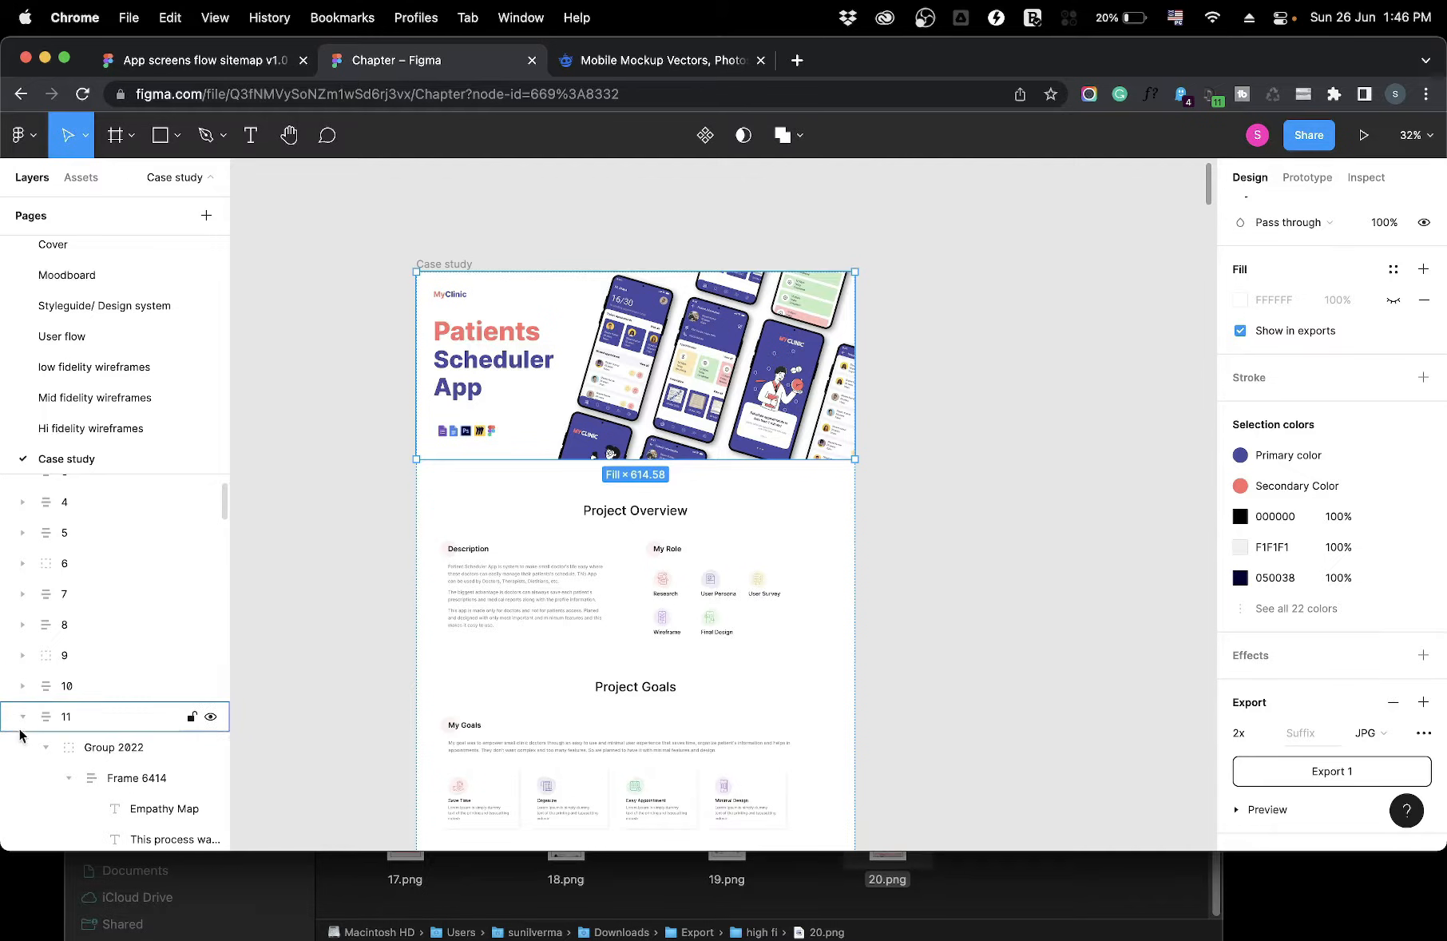
{"action": "left_click", "coordinate": [22, 716]}
{"action": "left_click", "coordinate": [23, 747]}
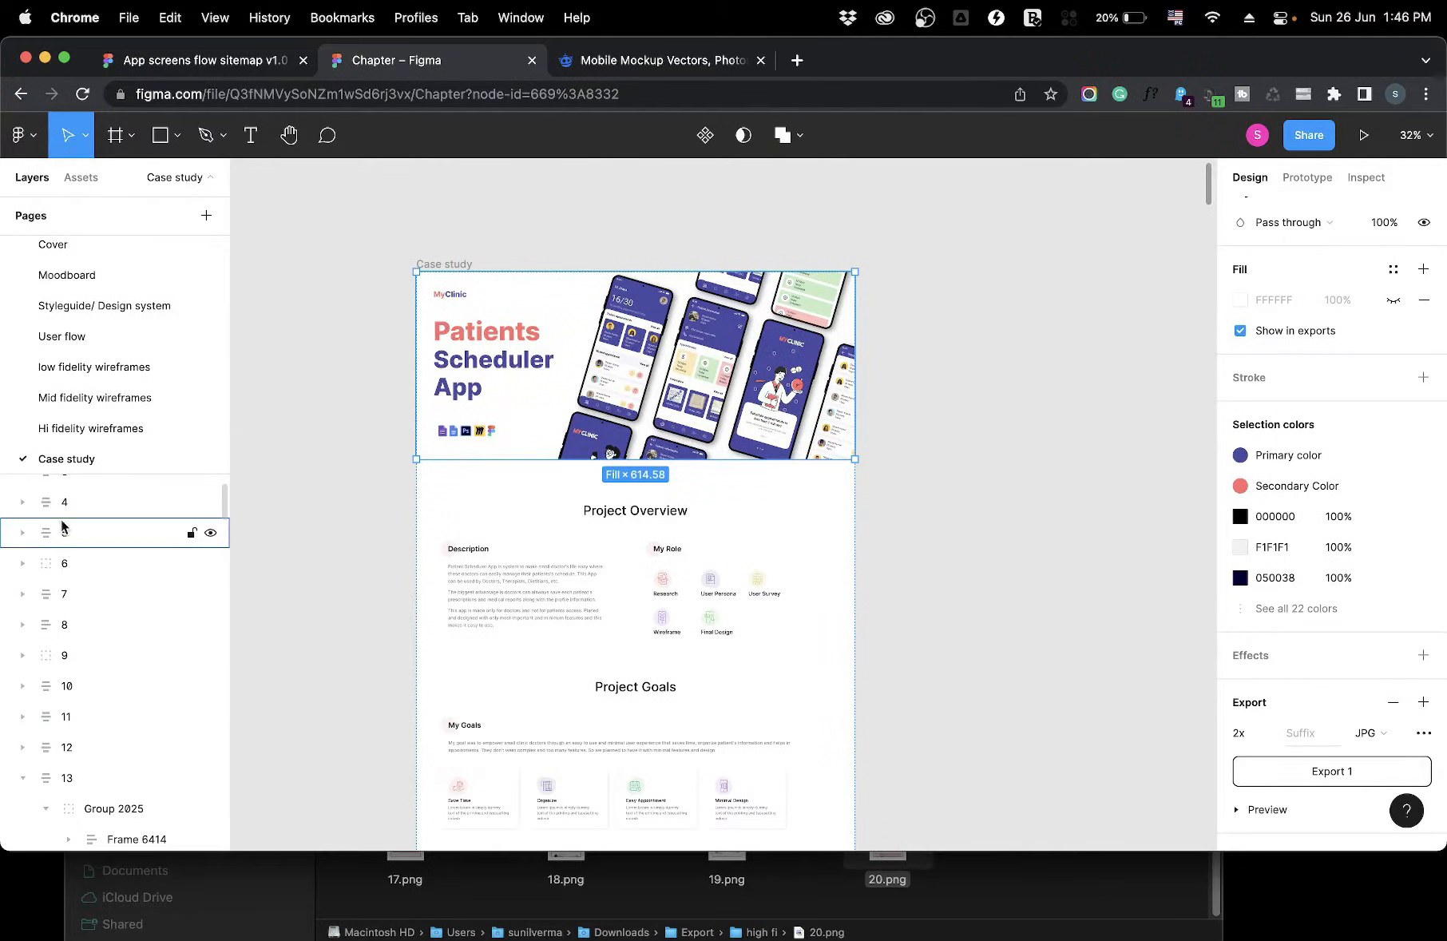
{"action": "scroll", "coordinate": [67, 771], "scroll_direction": "up", "scroll_amount": 3}
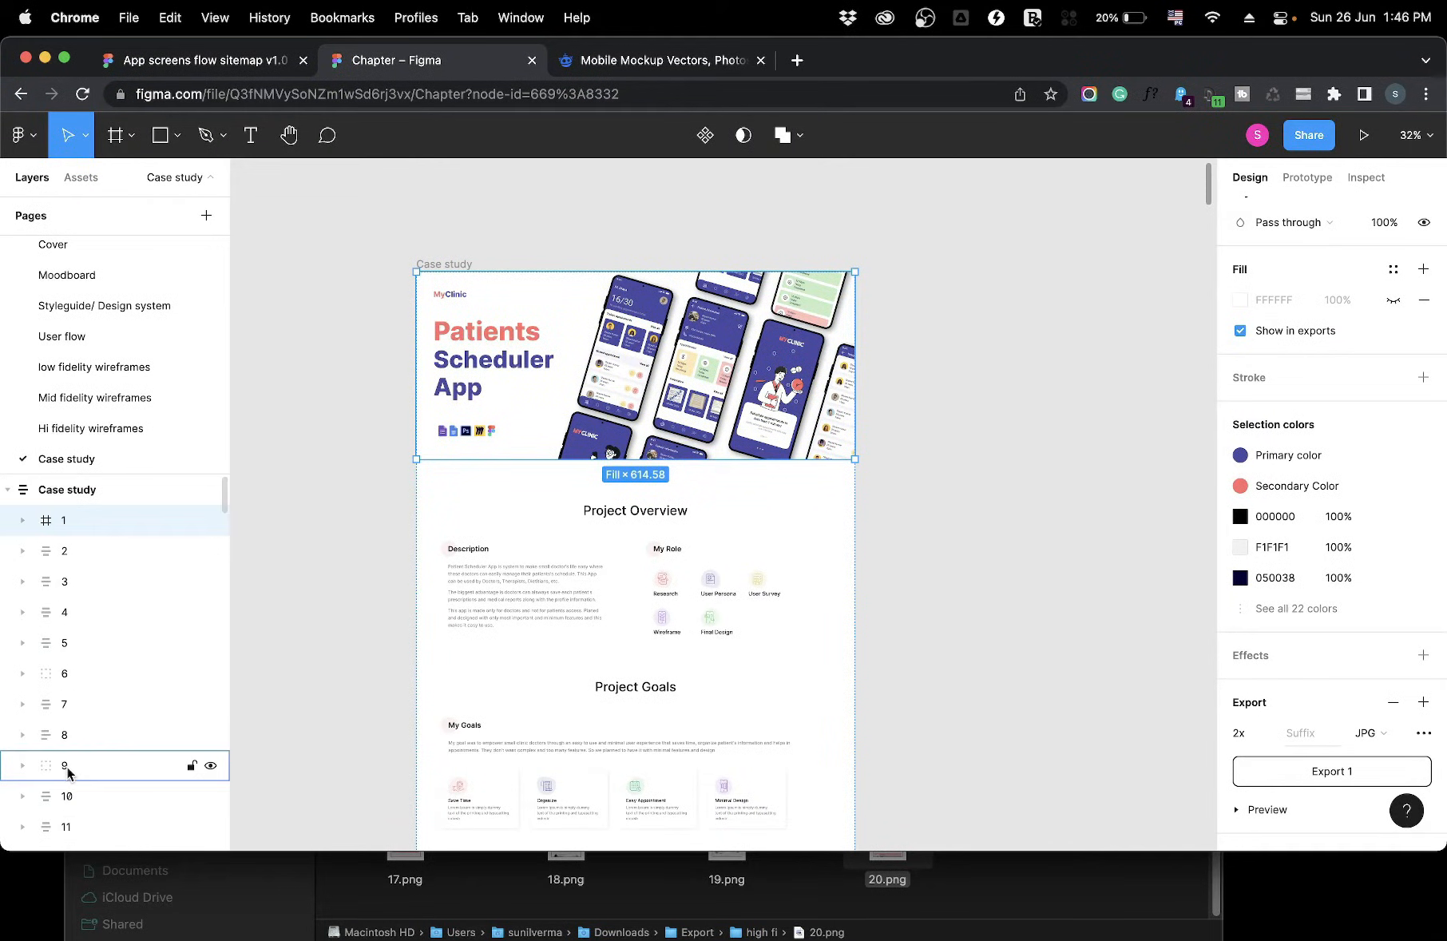
{"action": "left_click", "coordinate": [1028, 543]}
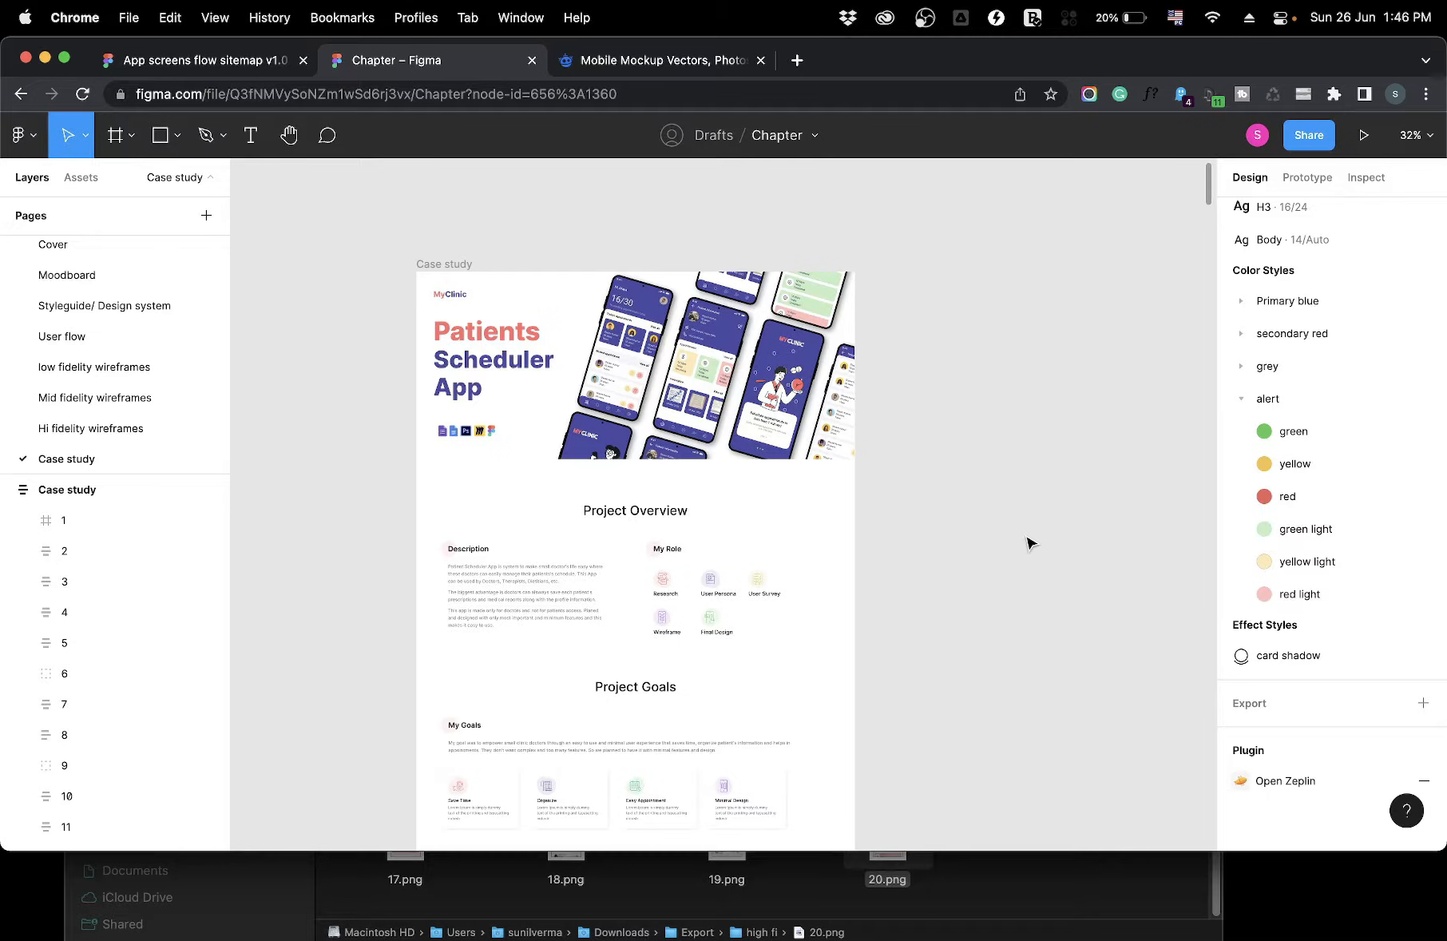
Review the full length of the Case study frame, from the banner through the wireframes, as one continuous layout
{"action": "scroll", "coordinate": [896, 479], "scroll_direction": "down", "scroll_amount": 15}
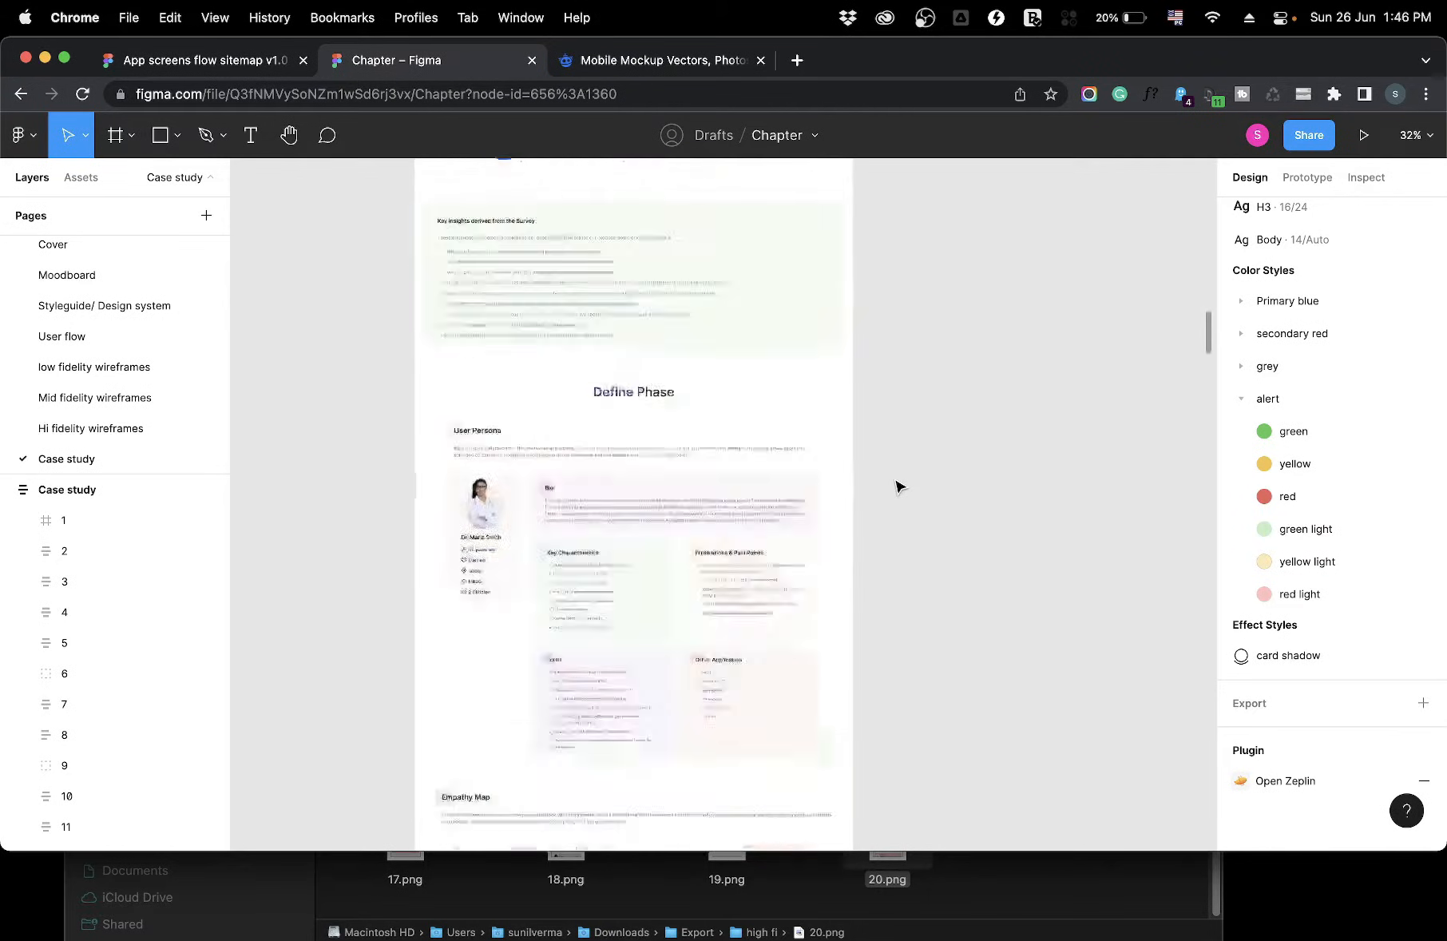
{"action": "scroll", "coordinate": [896, 486], "scroll_direction": "down", "scroll_amount": 10}
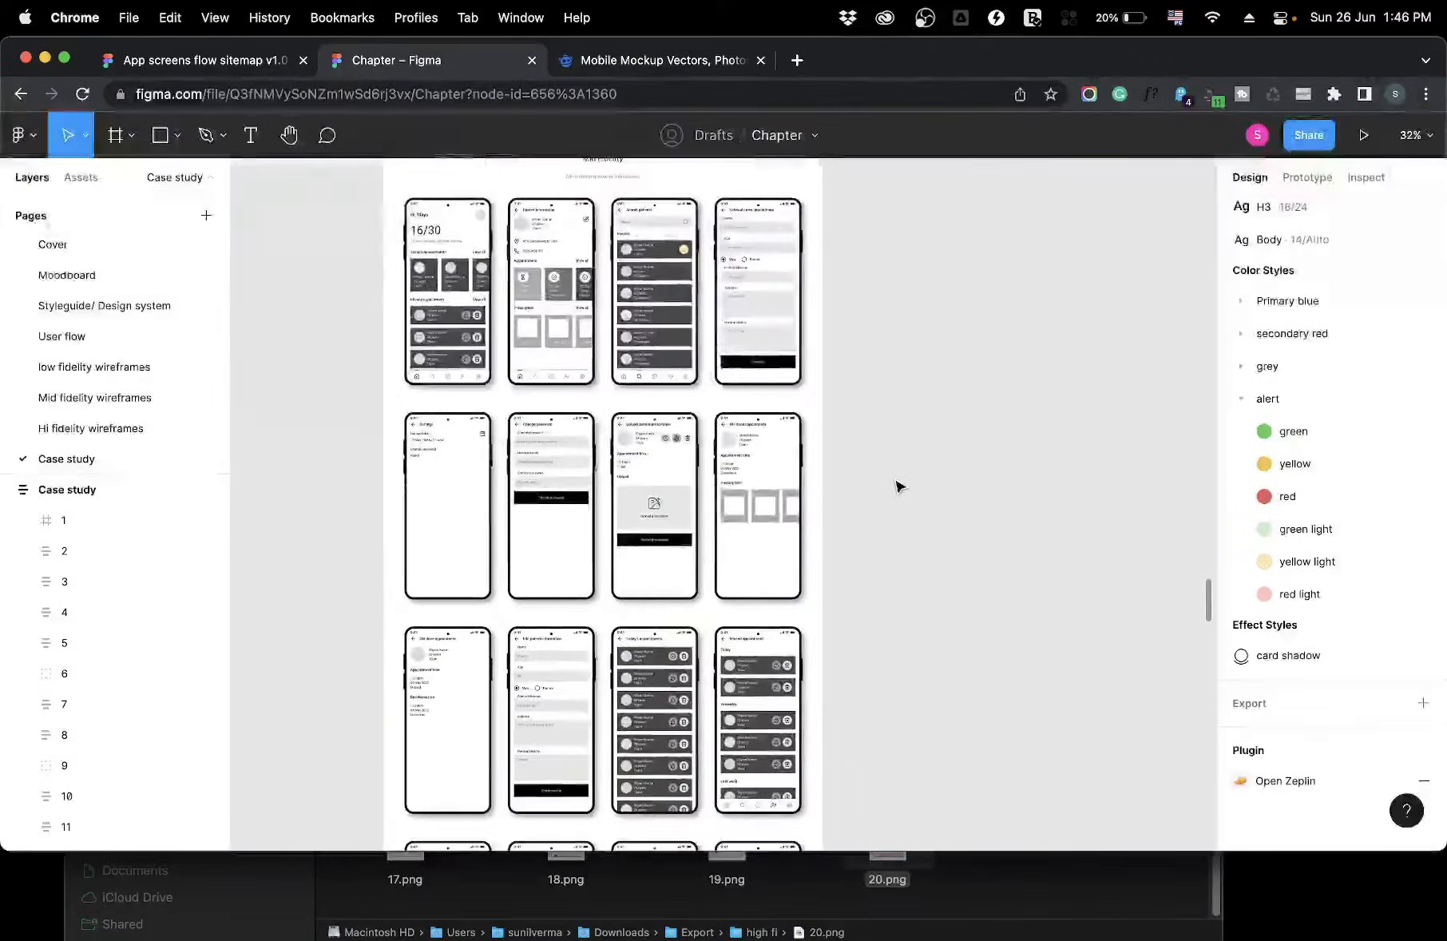
{"action": "scroll", "coordinate": [631, 473], "scroll_direction": "up", "scroll_amount": 8}
{"action": "scroll", "coordinate": [631, 473], "scroll_direction": "up", "scroll_amount": 20}
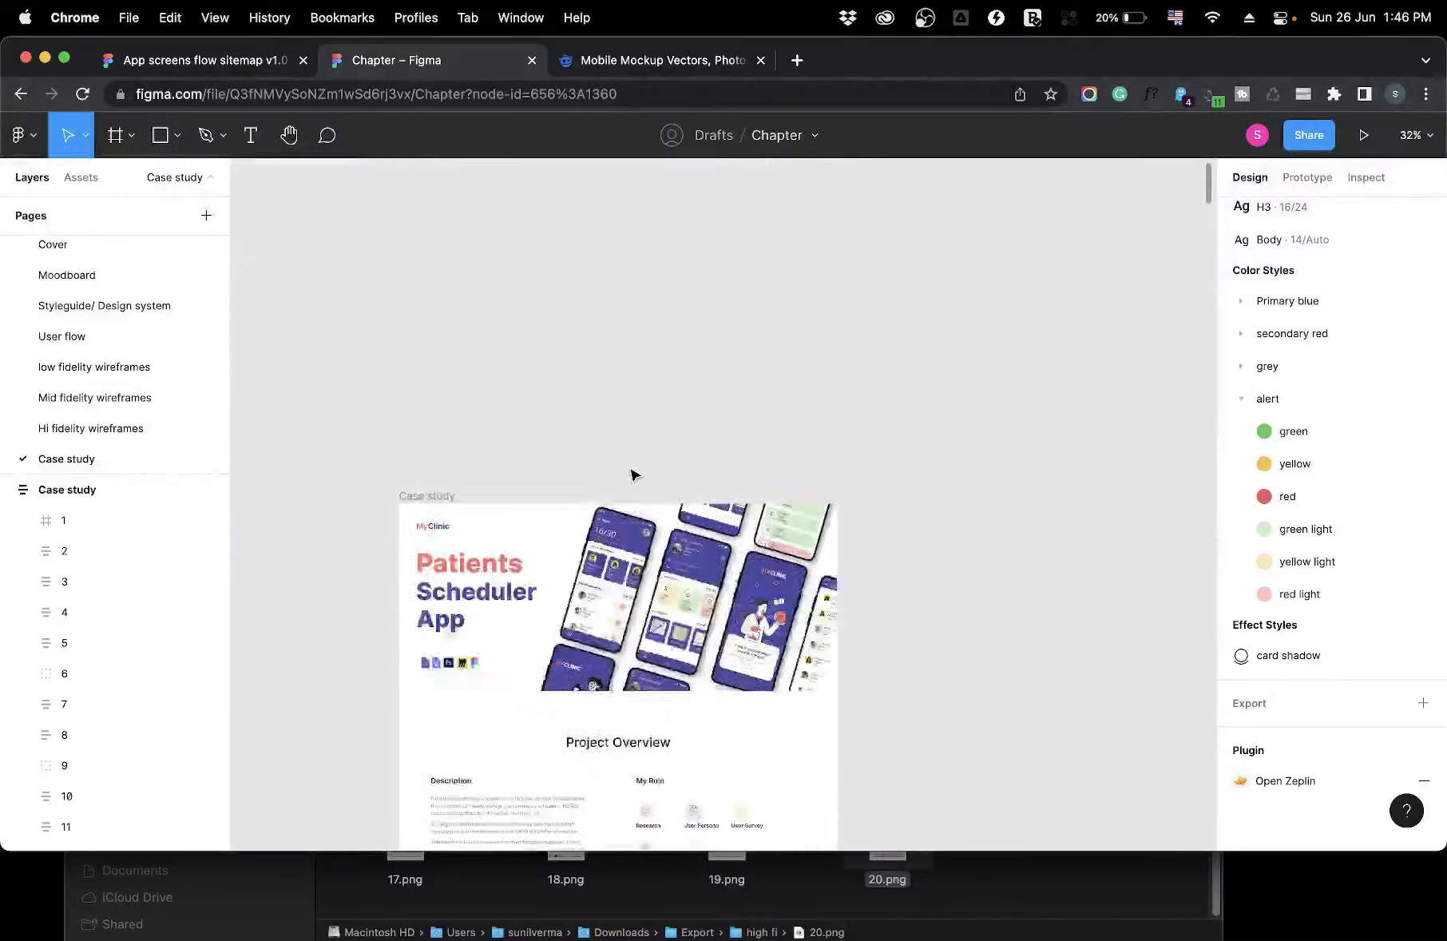
{"action": "scroll", "coordinate": [631, 475], "scroll_direction": "down", "scroll_amount": 6}
{"action": "scroll", "coordinate": [631, 475], "scroll_direction": "down", "scroll_amount": 10}
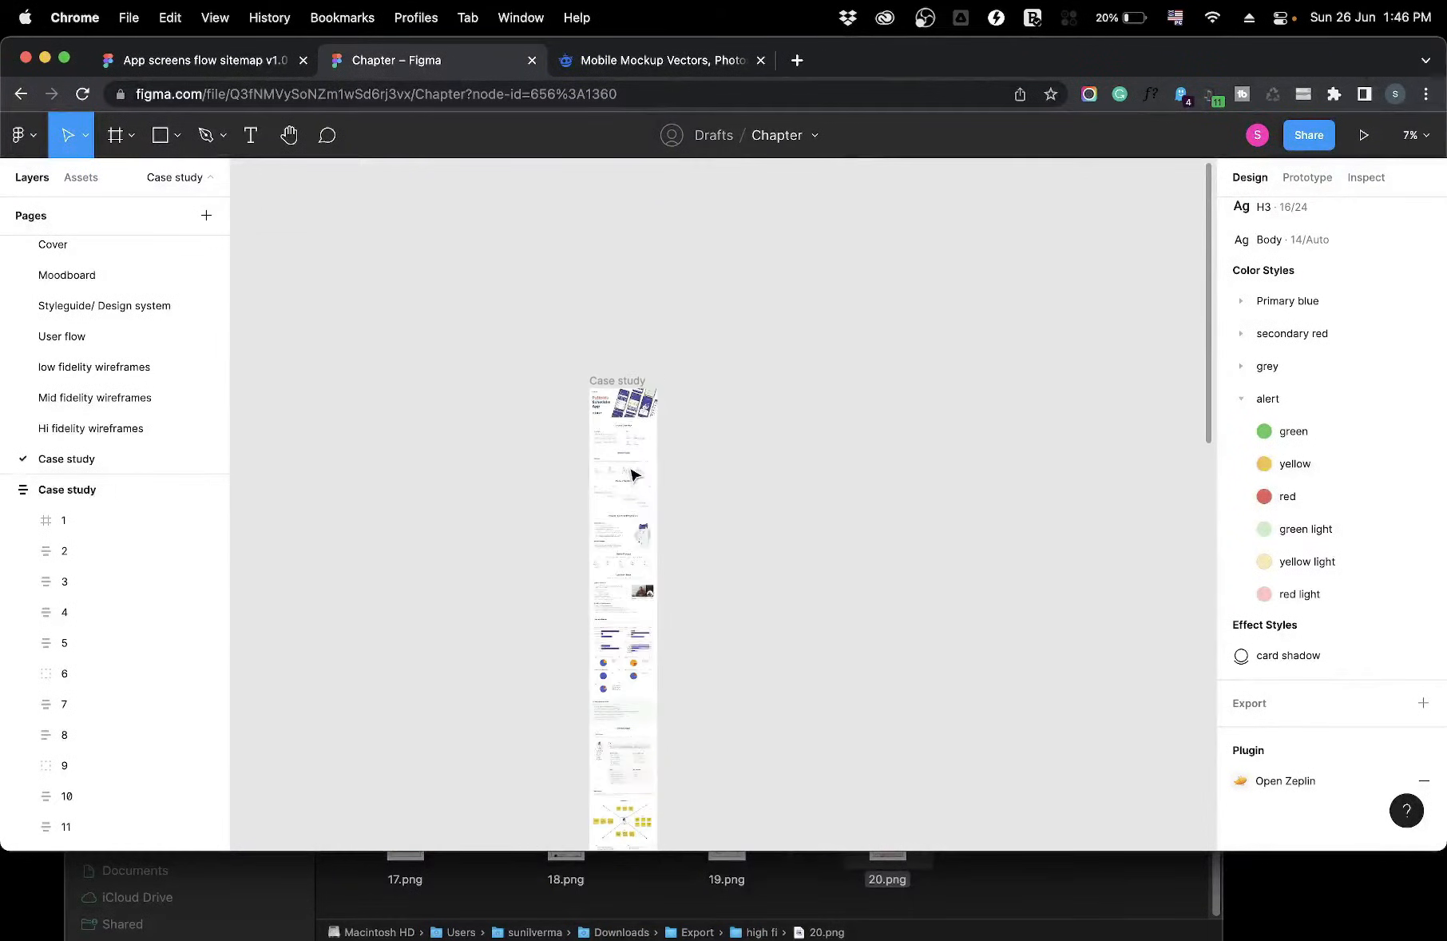
{"action": "scroll", "coordinate": [631, 475], "scroll_direction": "down", "scroll_amount": 5}
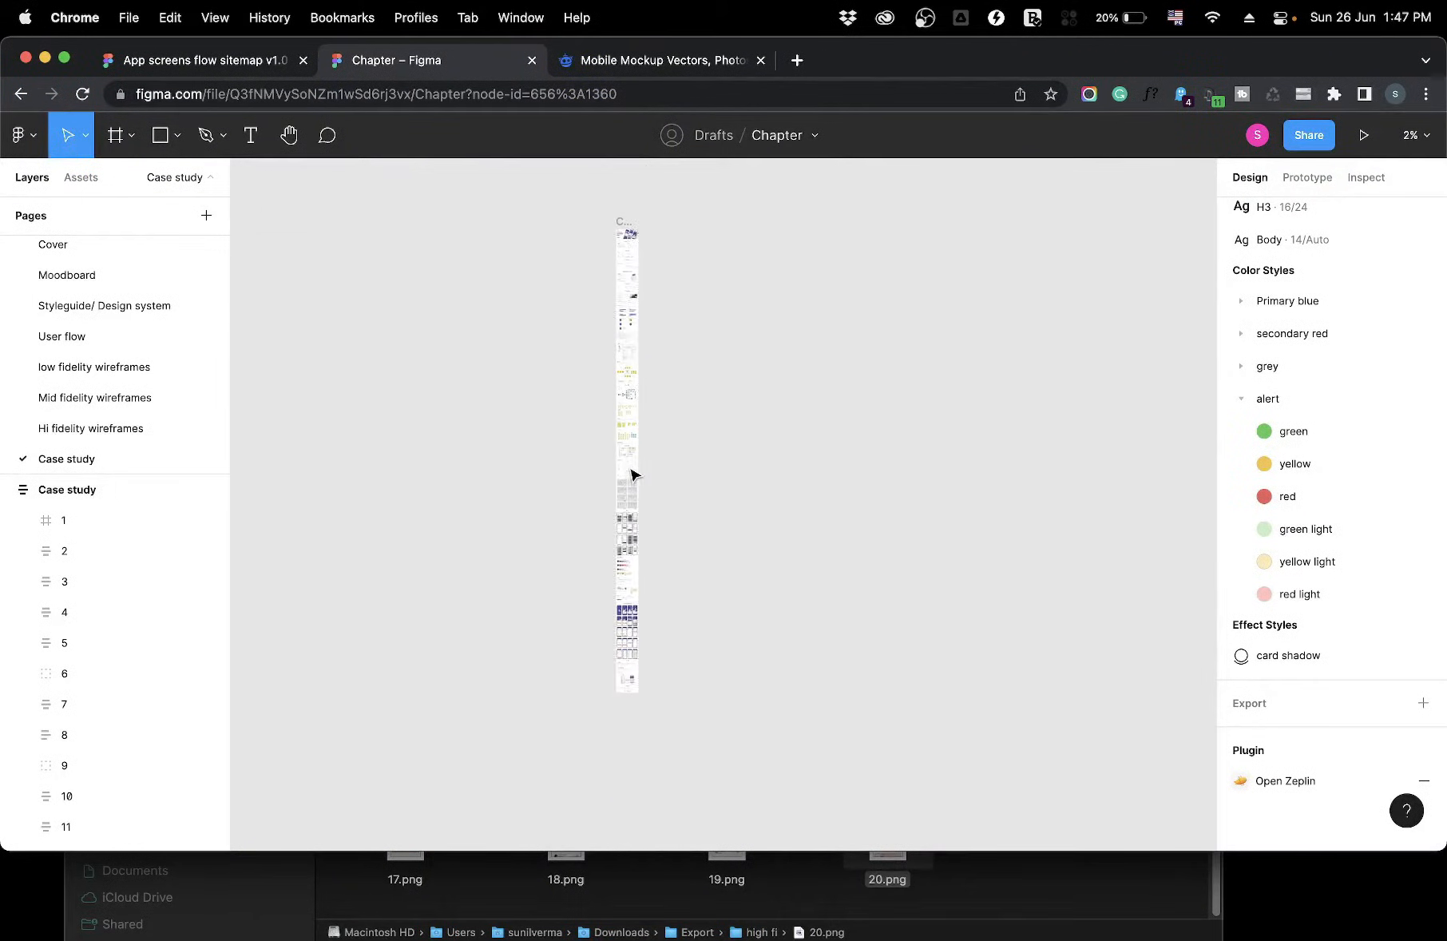
Export all the numbered section layers of the case study as 2x JPGs, saving the Chapter archive in the Export folder
{"action": "left_click_drag", "start_coordinate": [634, 768], "coordinate": [631, 271]}
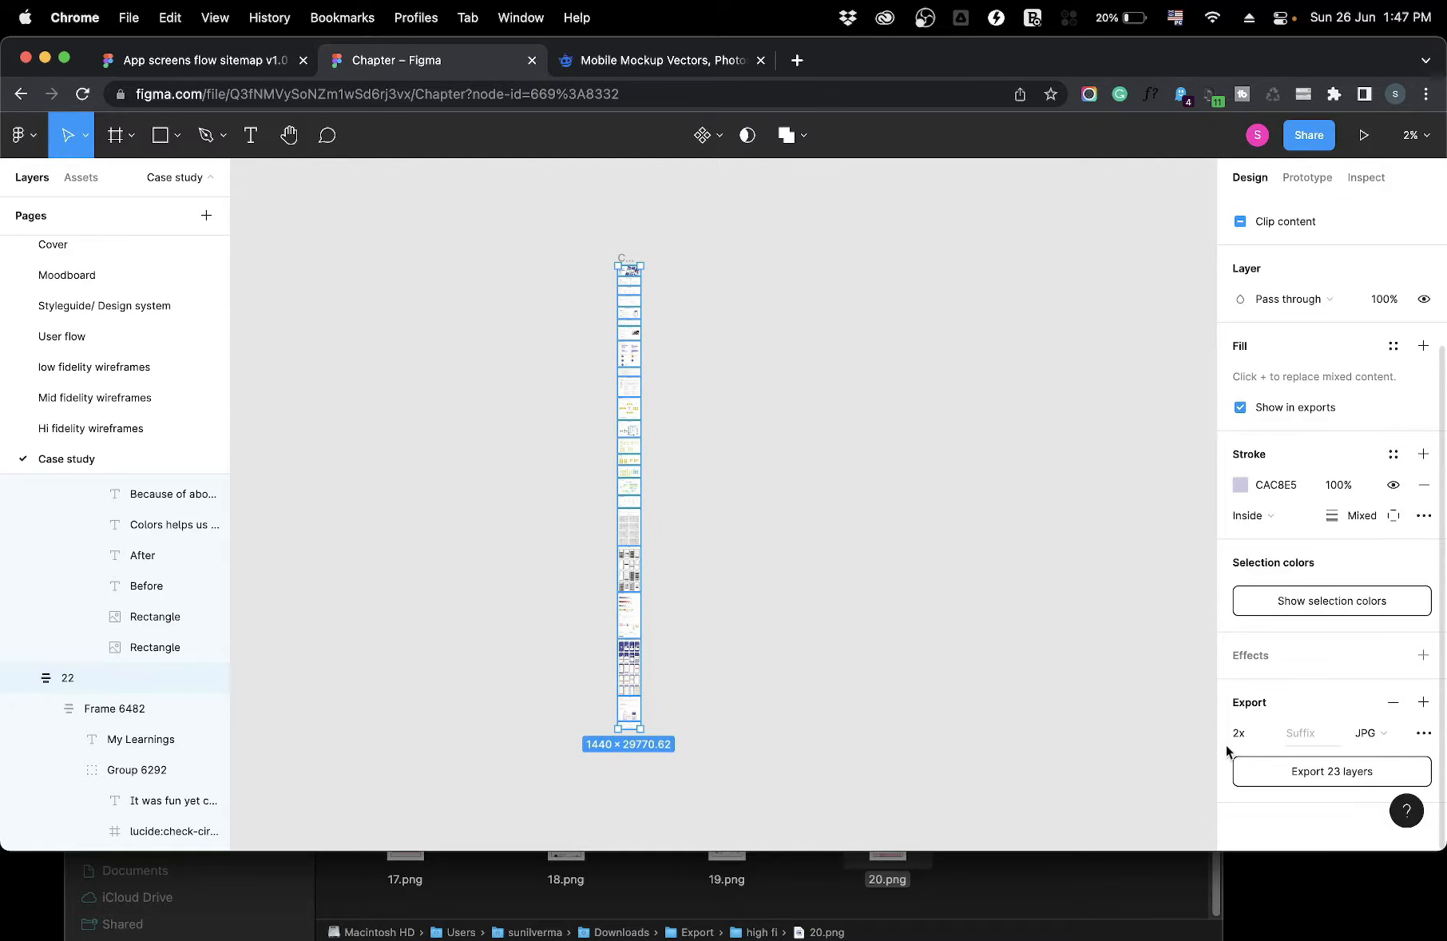
{"action": "left_click", "coordinate": [1346, 773]}
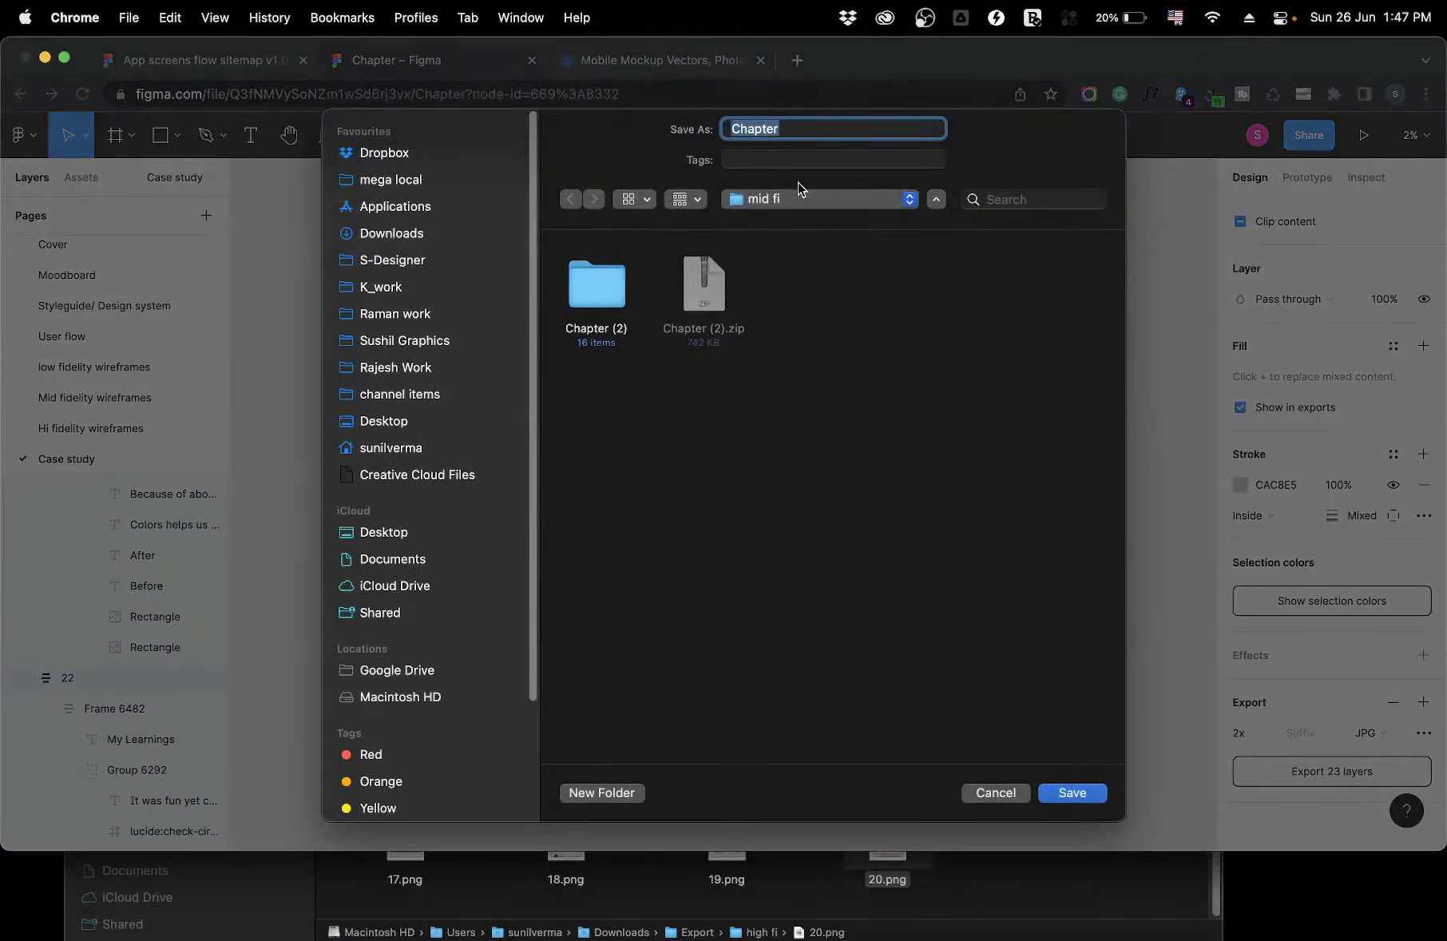
{"action": "left_click", "coordinate": [801, 202]}
{"action": "left_click", "coordinate": [798, 222]}
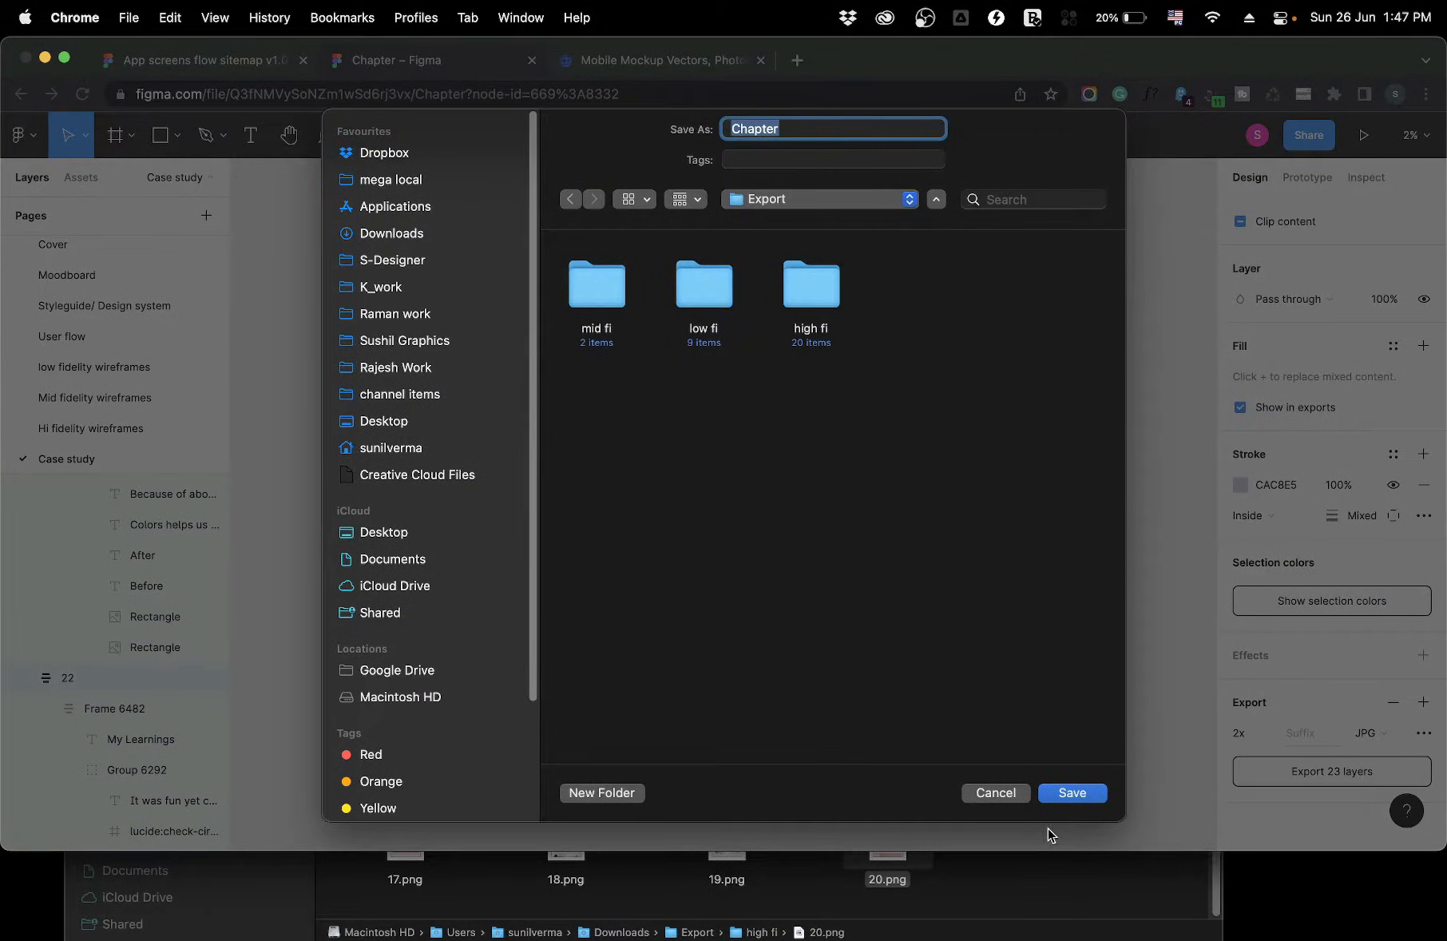
{"action": "left_click", "coordinate": [1074, 793]}
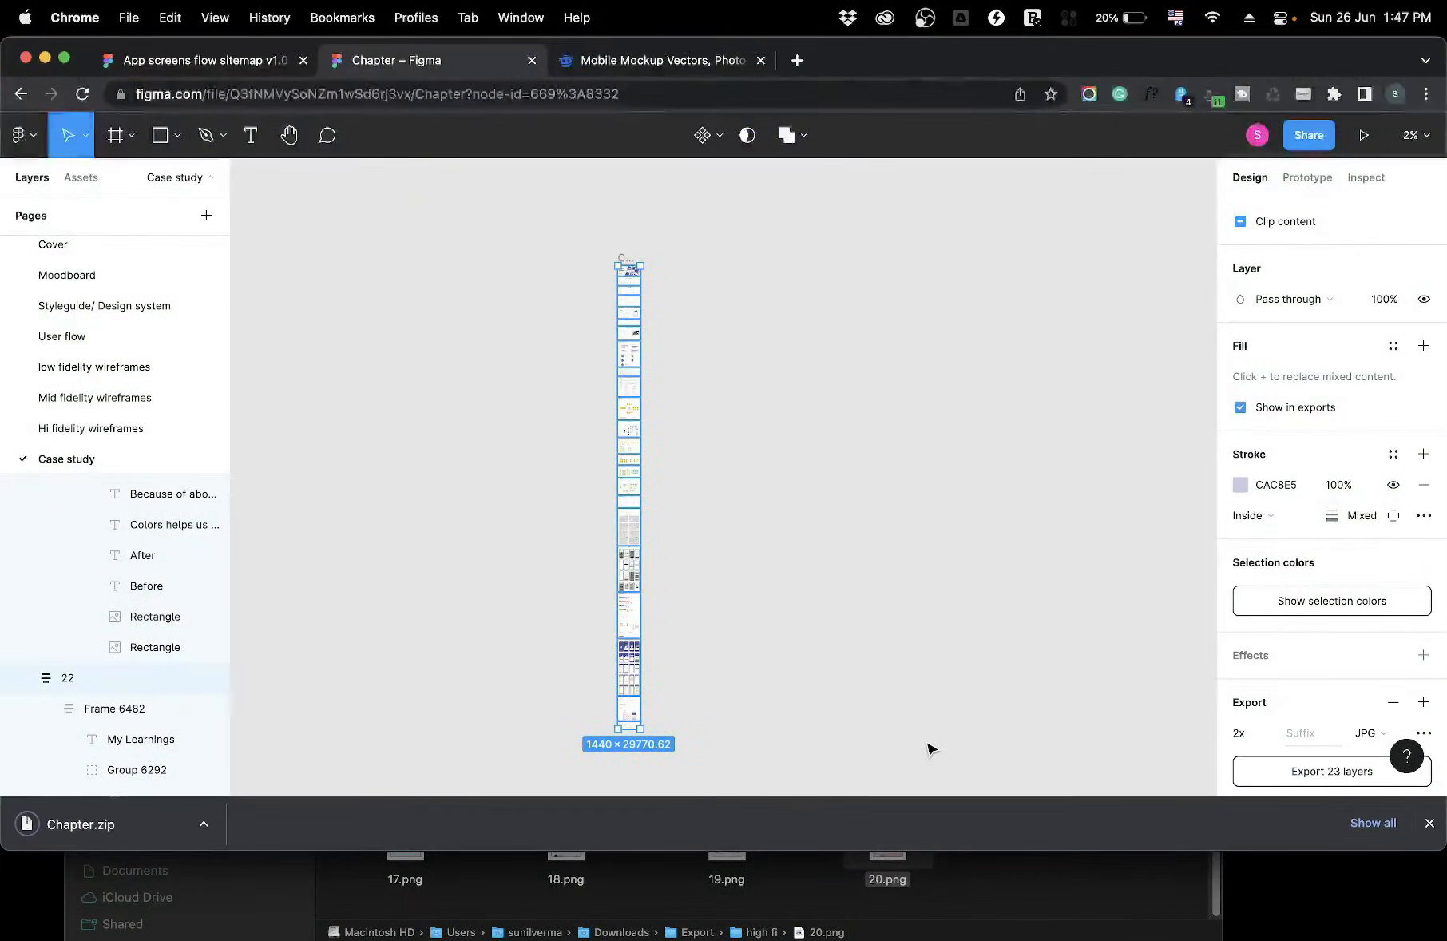
Unpack Chapter.zip and check the exported section images inside the Chapter folder
{"action": "left_click", "coordinate": [76, 827]}
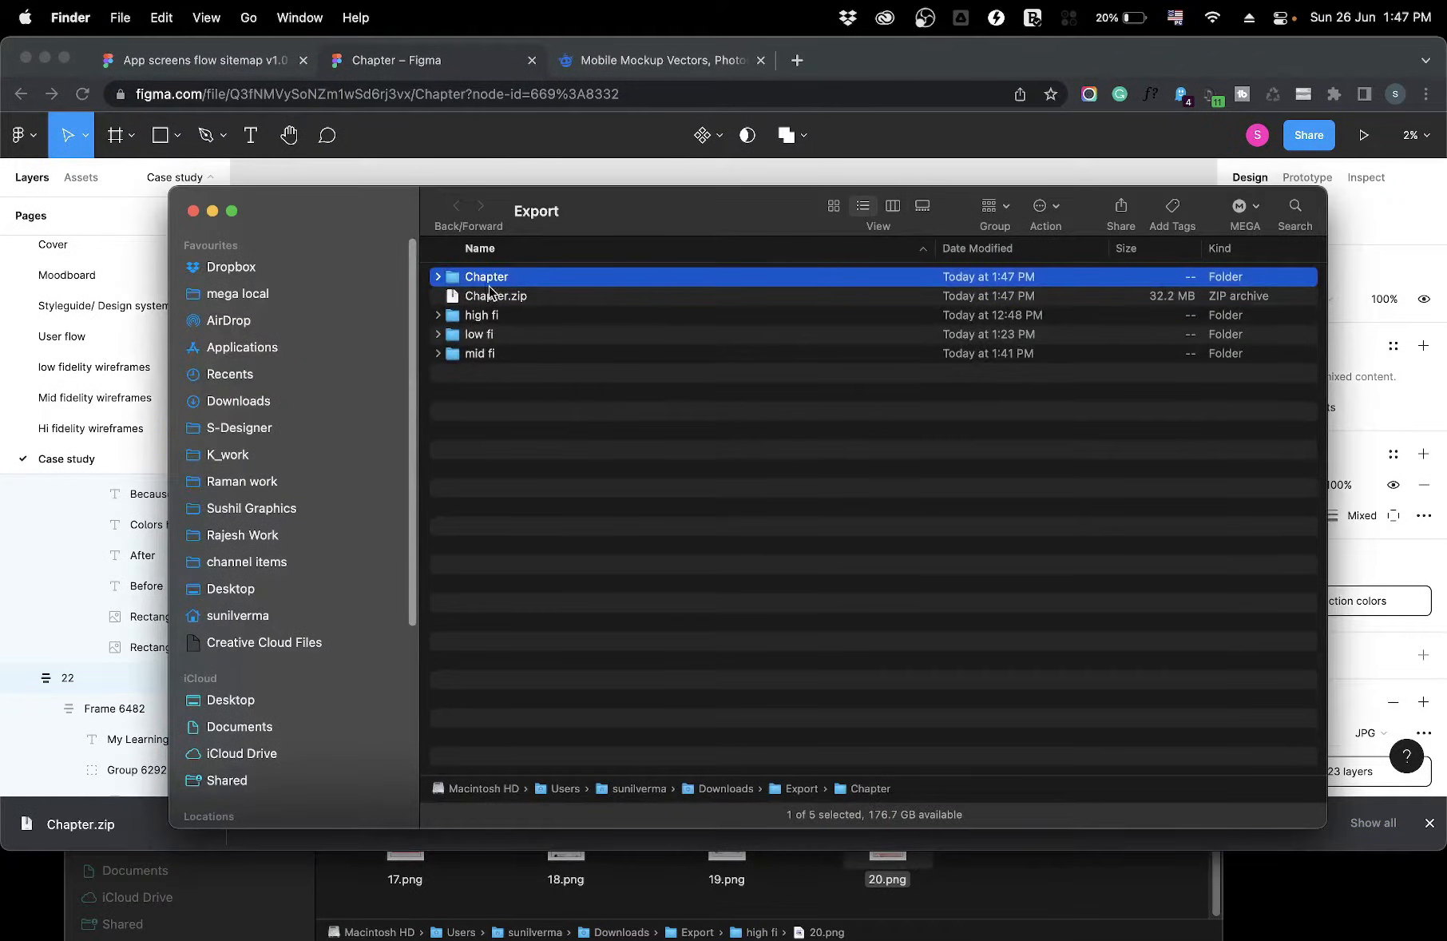
{"action": "double_click", "coordinate": [487, 280]}
{"action": "left_click_drag", "start_coordinate": [472, 752], "coordinate": [461, 295]}
{"action": "left_click", "coordinate": [432, 272]}
{"action": "left_click_drag", "start_coordinate": [472, 727], "coordinate": [470, 224]}
{"action": "left_click", "coordinate": [534, 746]}
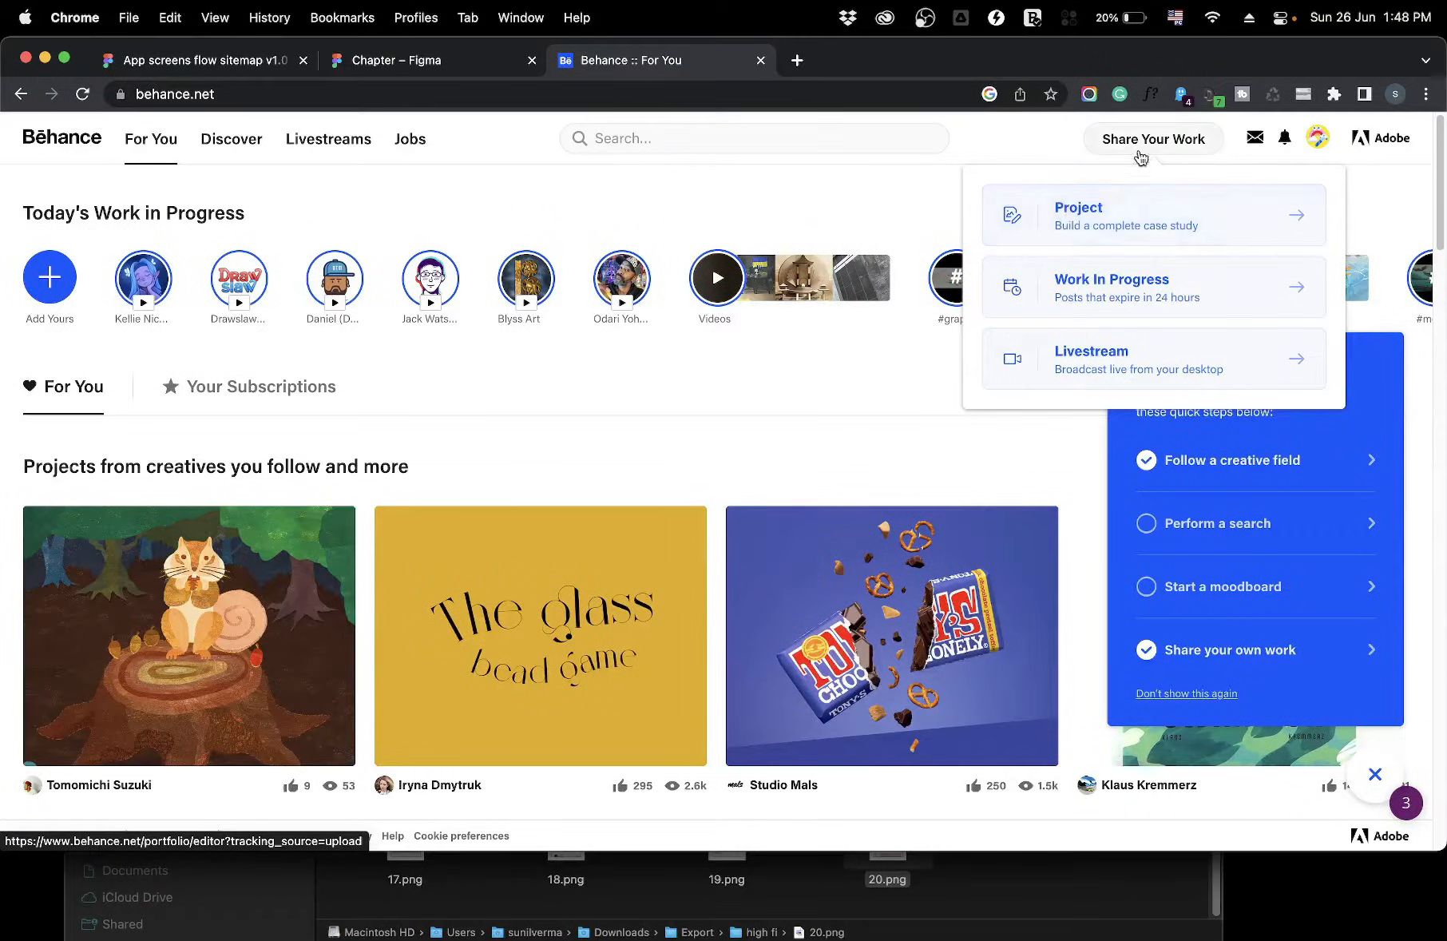
Switch to Behance and start a new Project for a complete case study
{"action": "left_click", "coordinate": [1063, 228]}
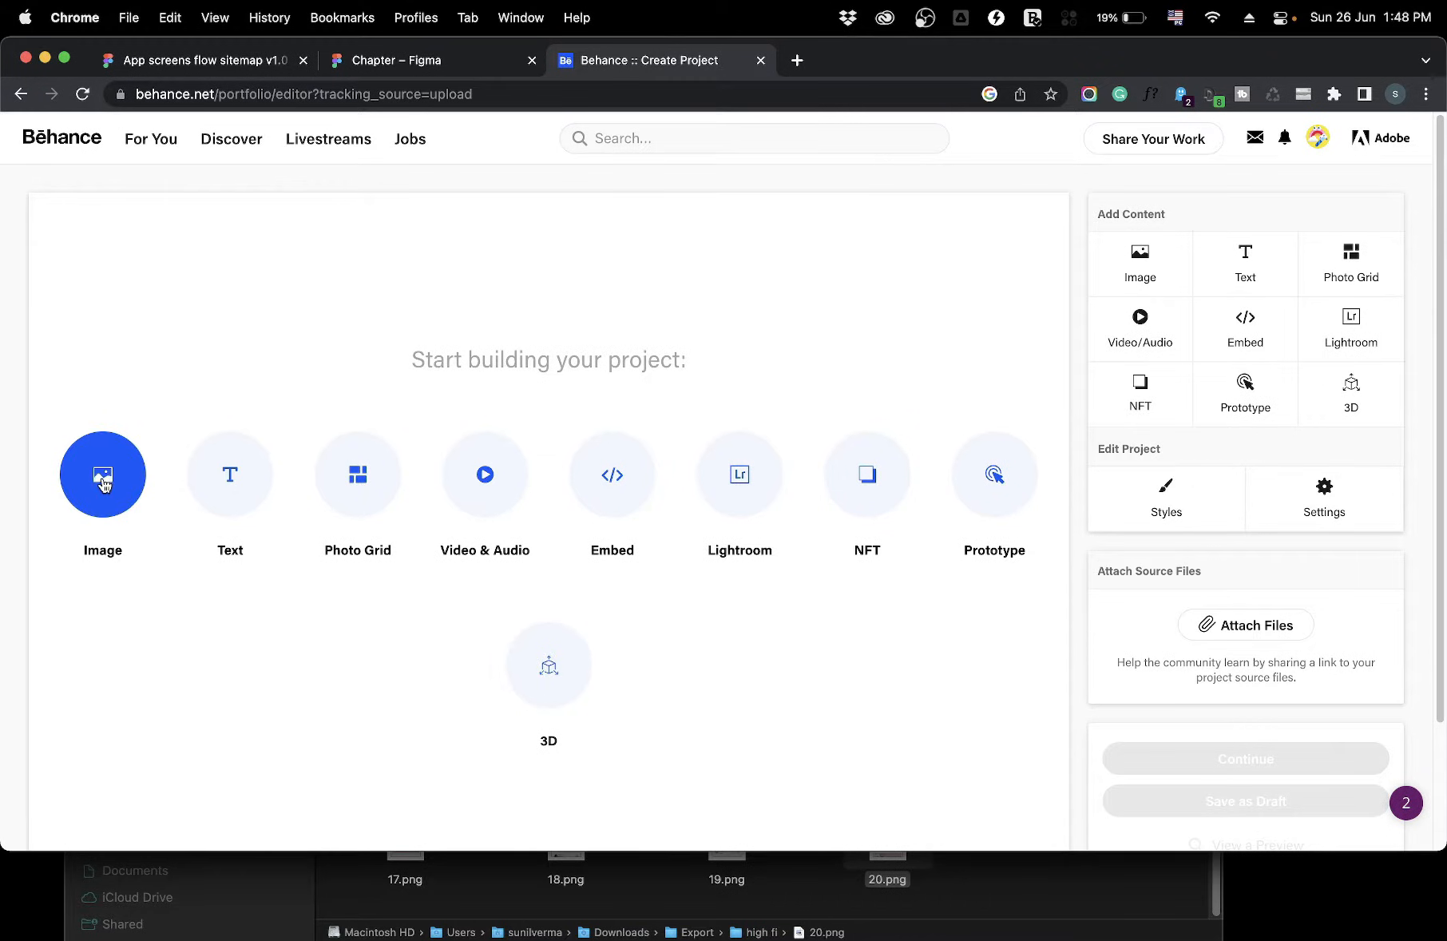
Try a text block reading "My Clinic App Case Study" in the empty project and delete it again
{"action": "left_click", "coordinate": [237, 482]}
{"action": "scroll", "coordinate": [239, 484], "scroll_direction": "up", "scroll_amount": 1}
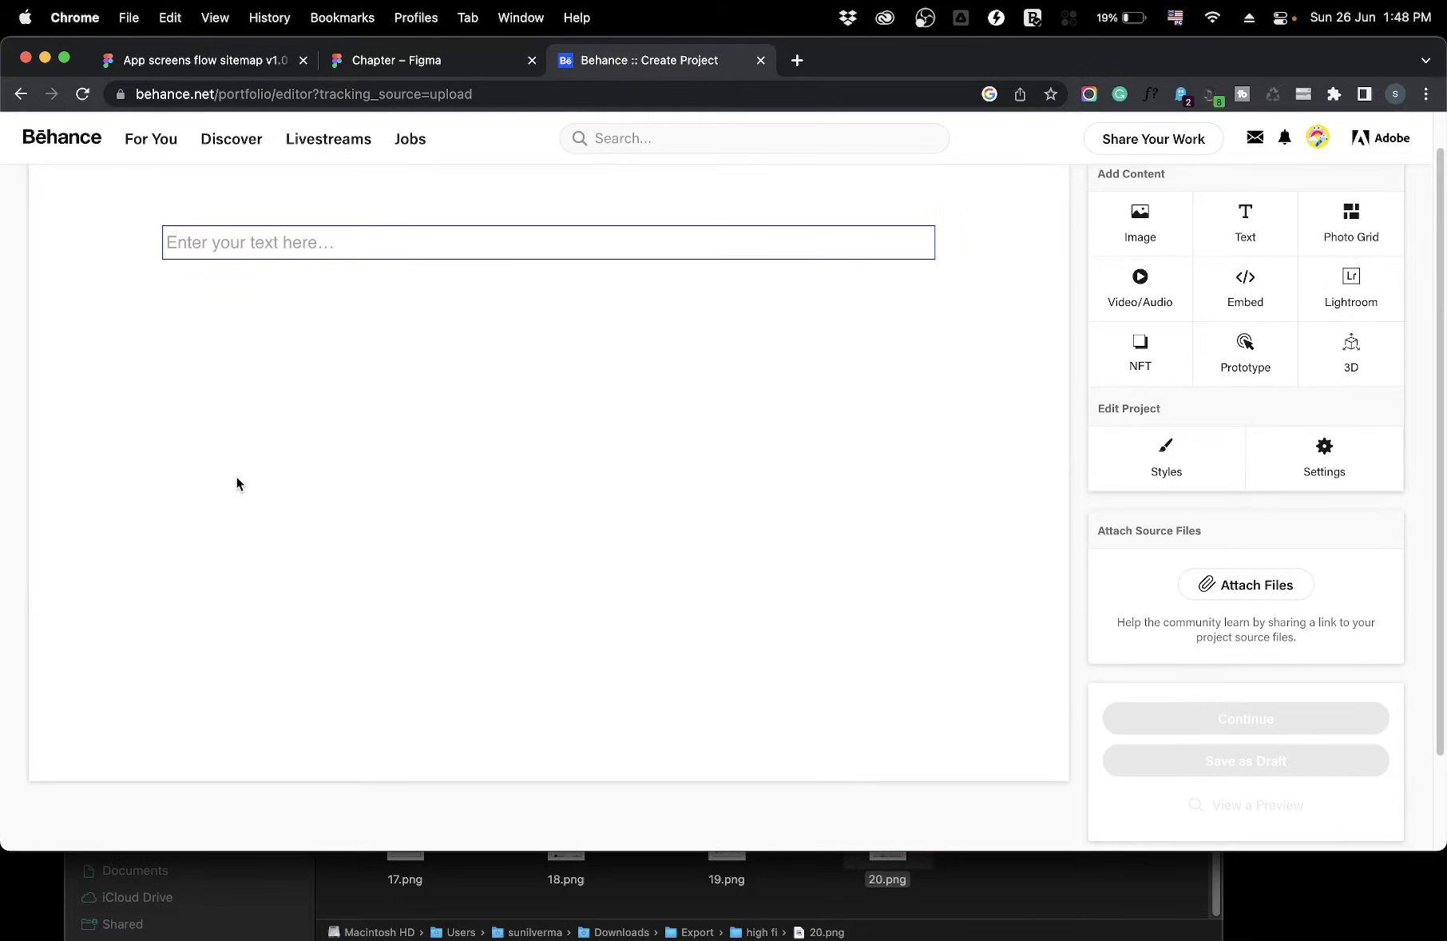
{"action": "type", "text": "My Clicnnic App Case Study"}
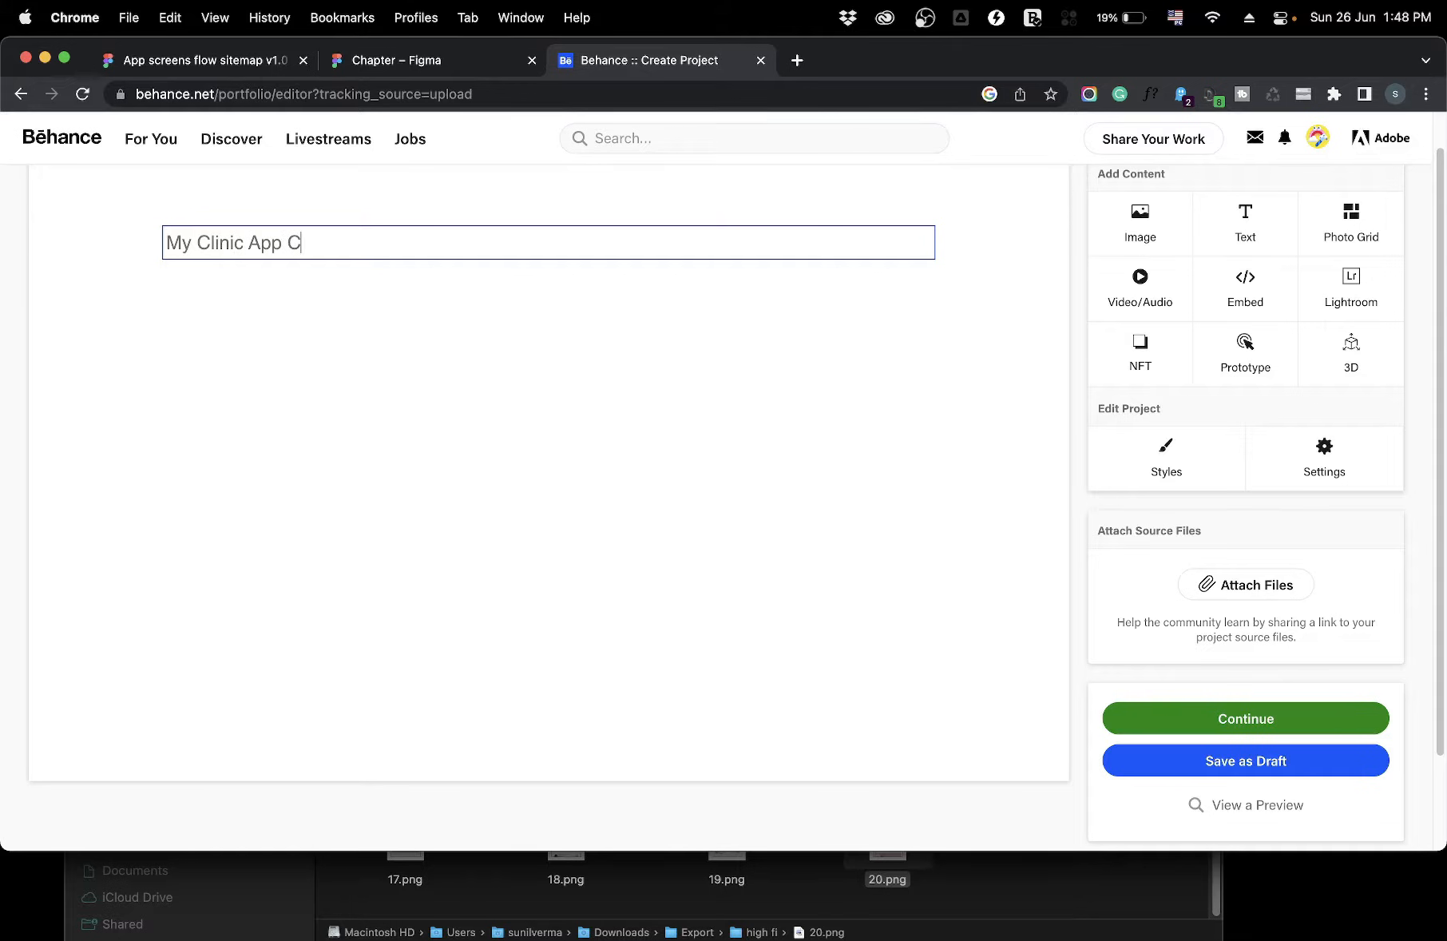
{"action": "left_click", "coordinate": [311, 575]}
{"action": "mouse_move", "coordinate": [315, 240]}
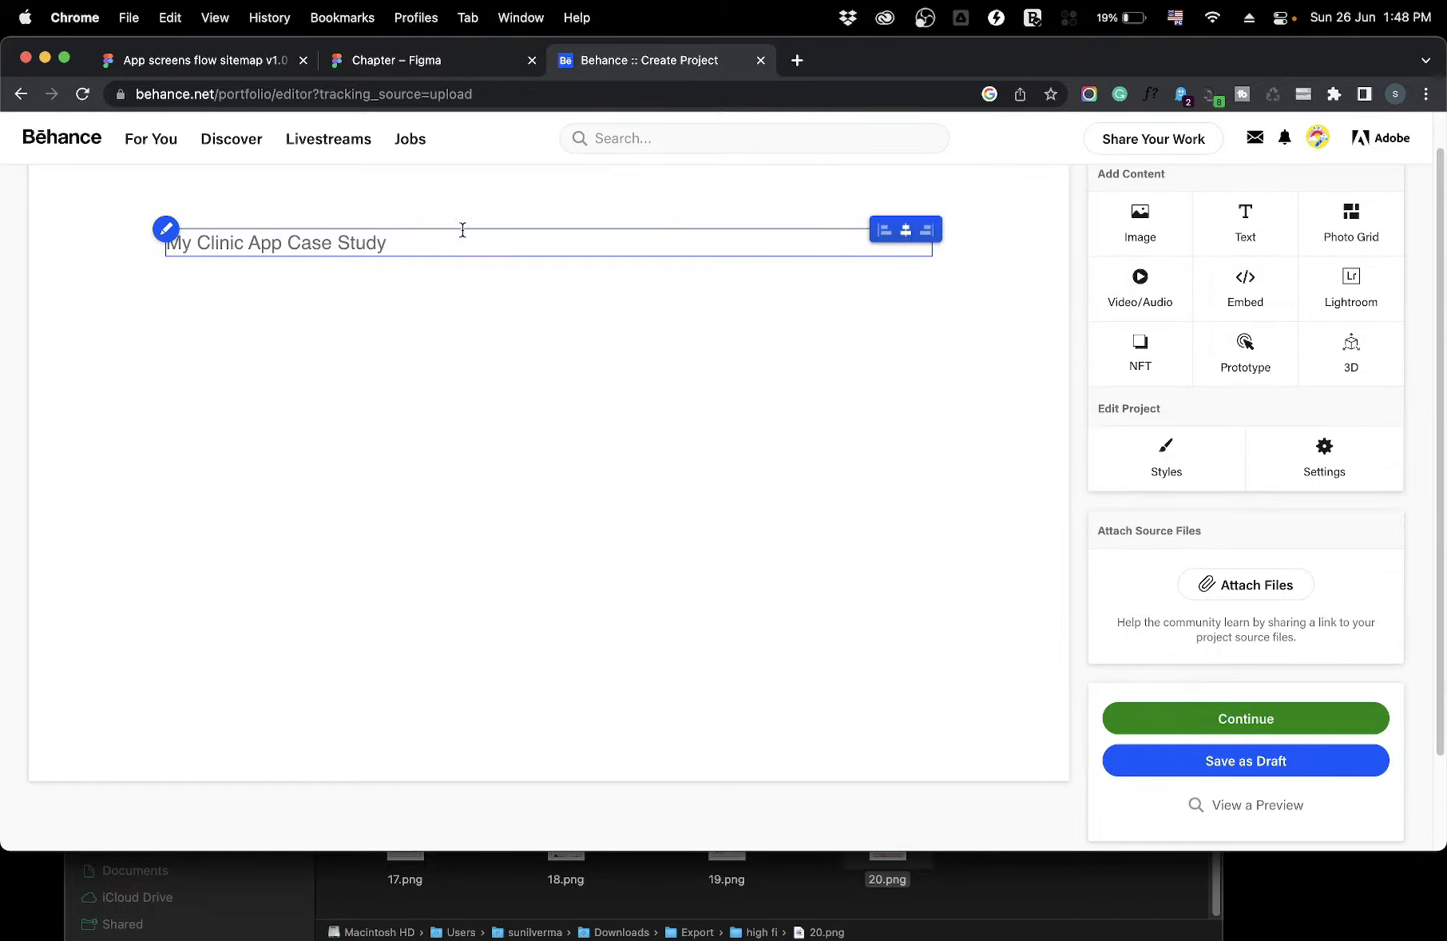
{"action": "left_click", "coordinate": [271, 276]}
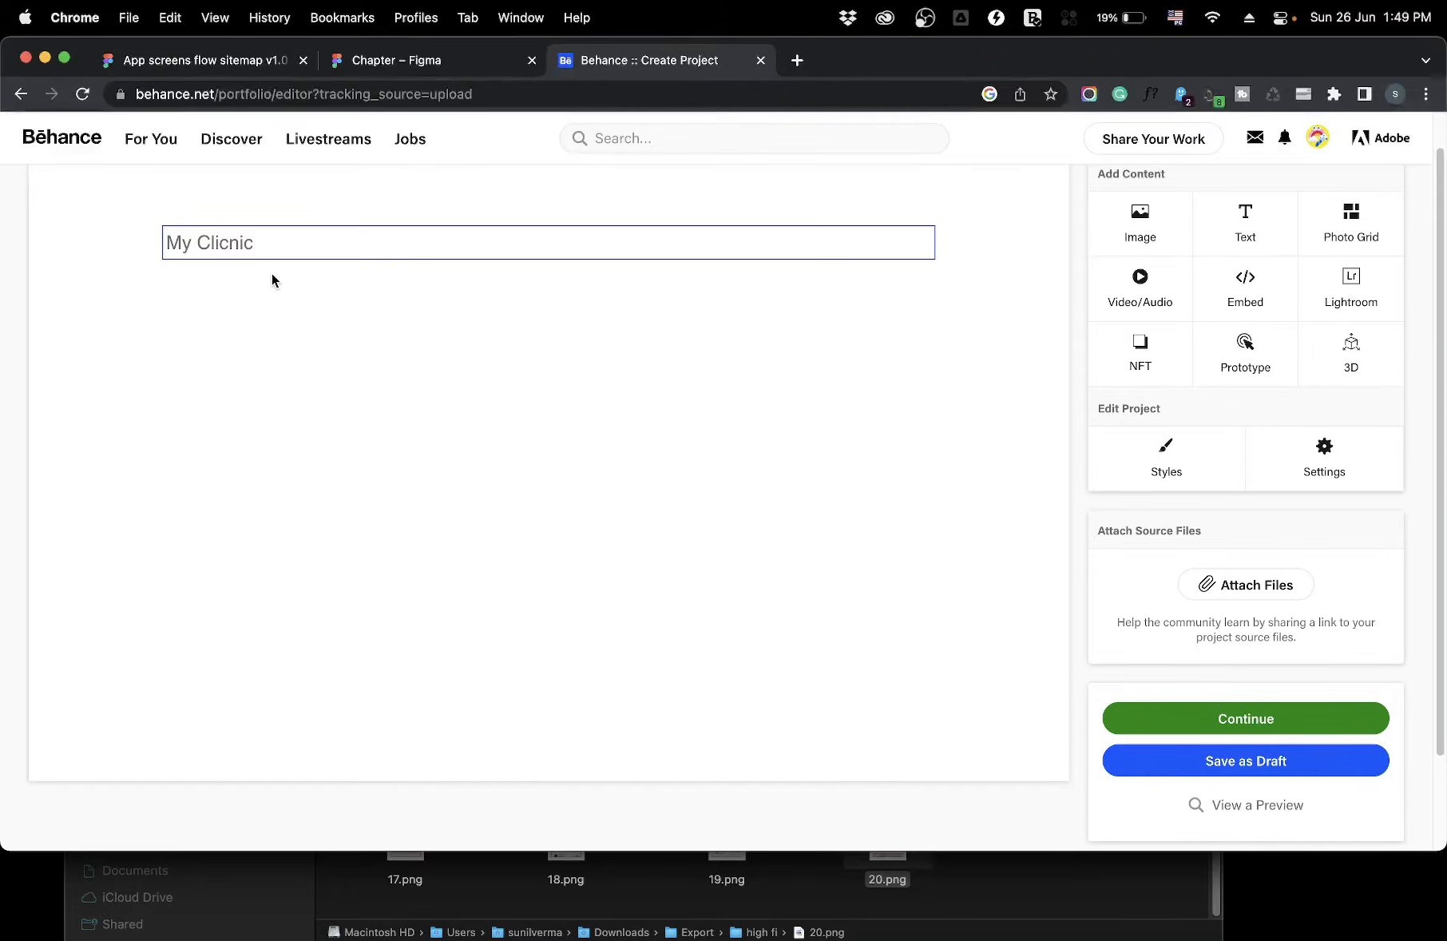
{"action": "left_click", "coordinate": [242, 274]}
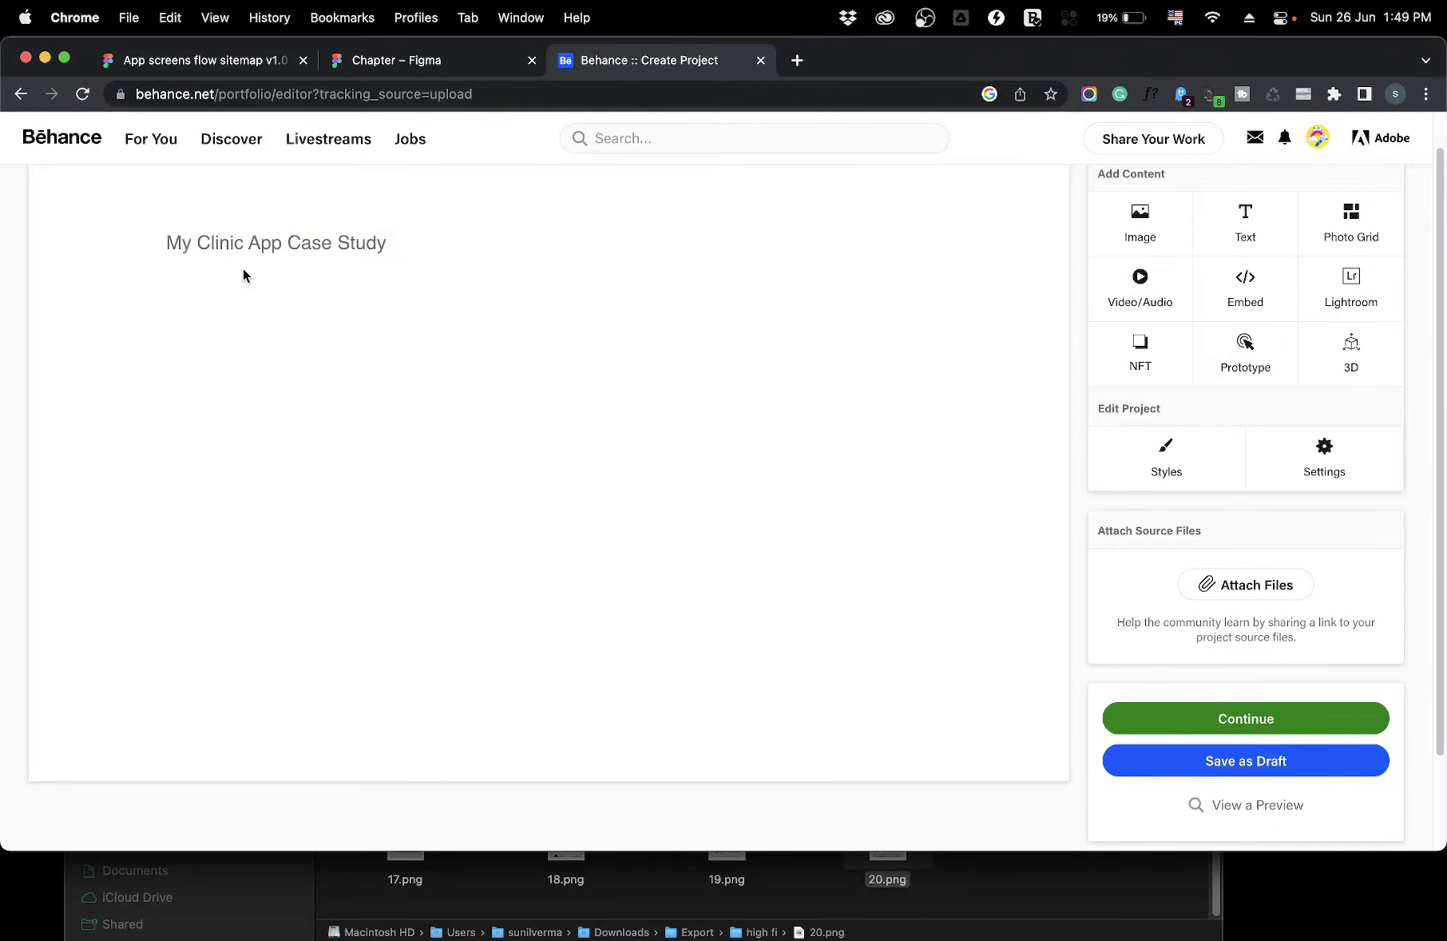
{"action": "mouse_move", "coordinate": [254, 226]}
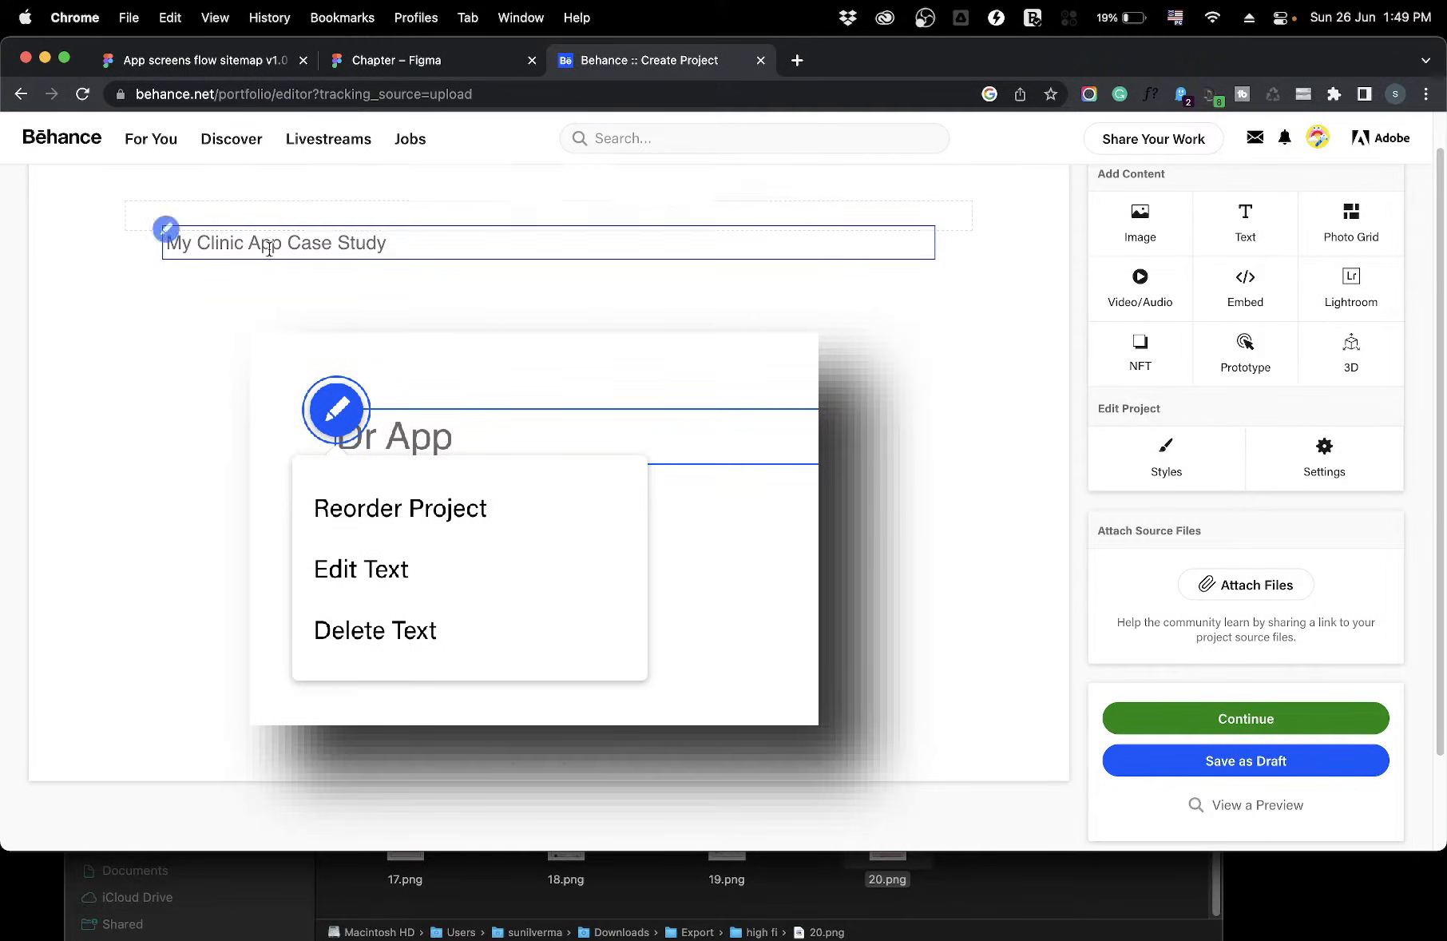
{"action": "left_click", "coordinate": [188, 349]}
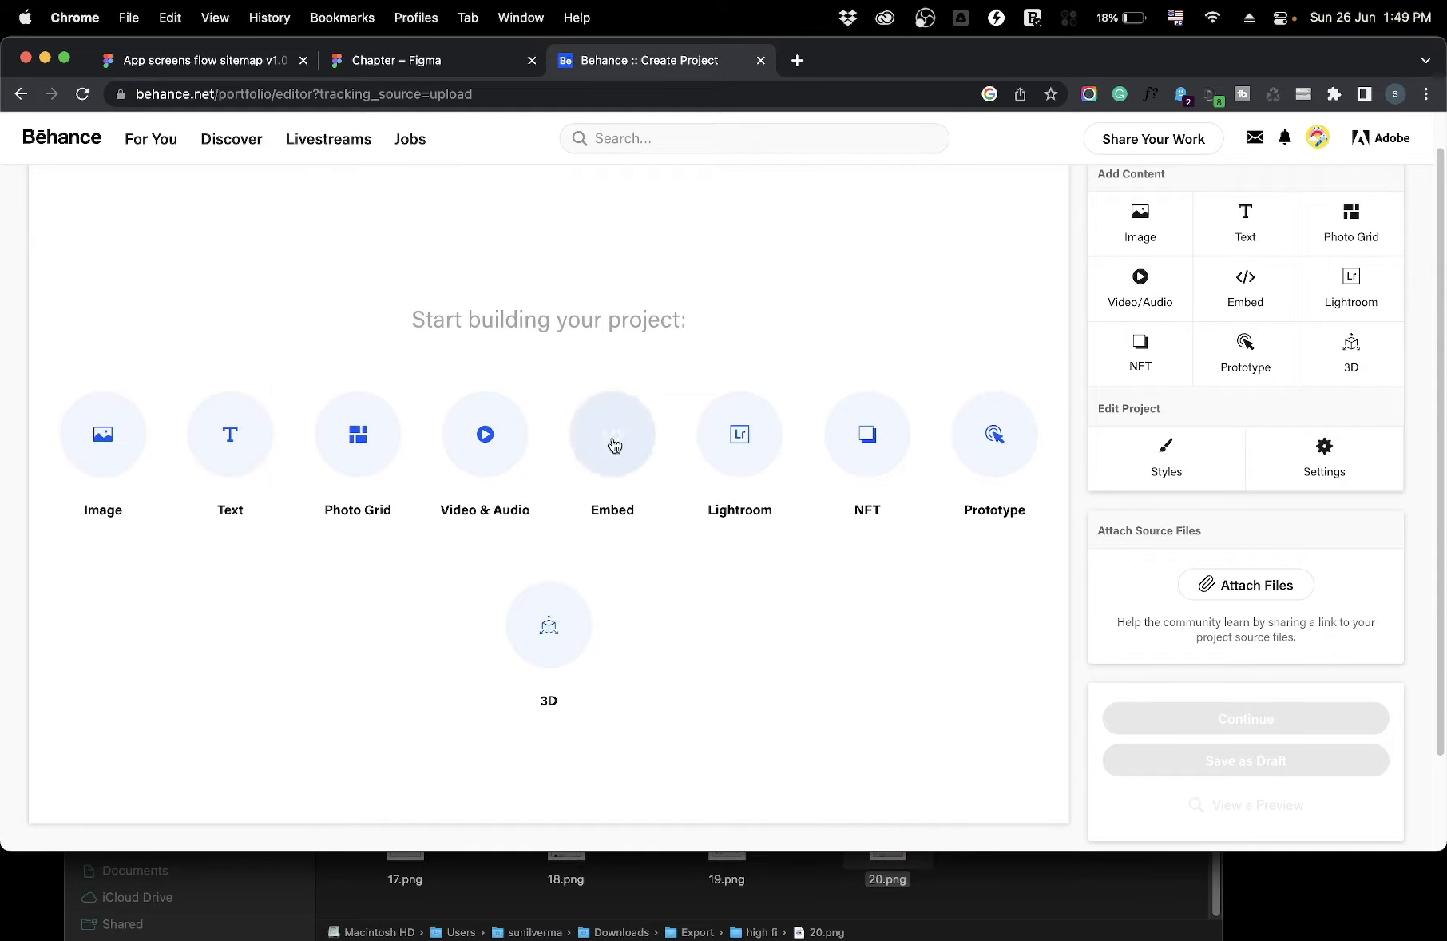
Upload all the section images, 1.jpg through 22.jpg including 20-1.jpg, from Export's Chapter folder into the Behance project
{"action": "left_click", "coordinate": [117, 428]}
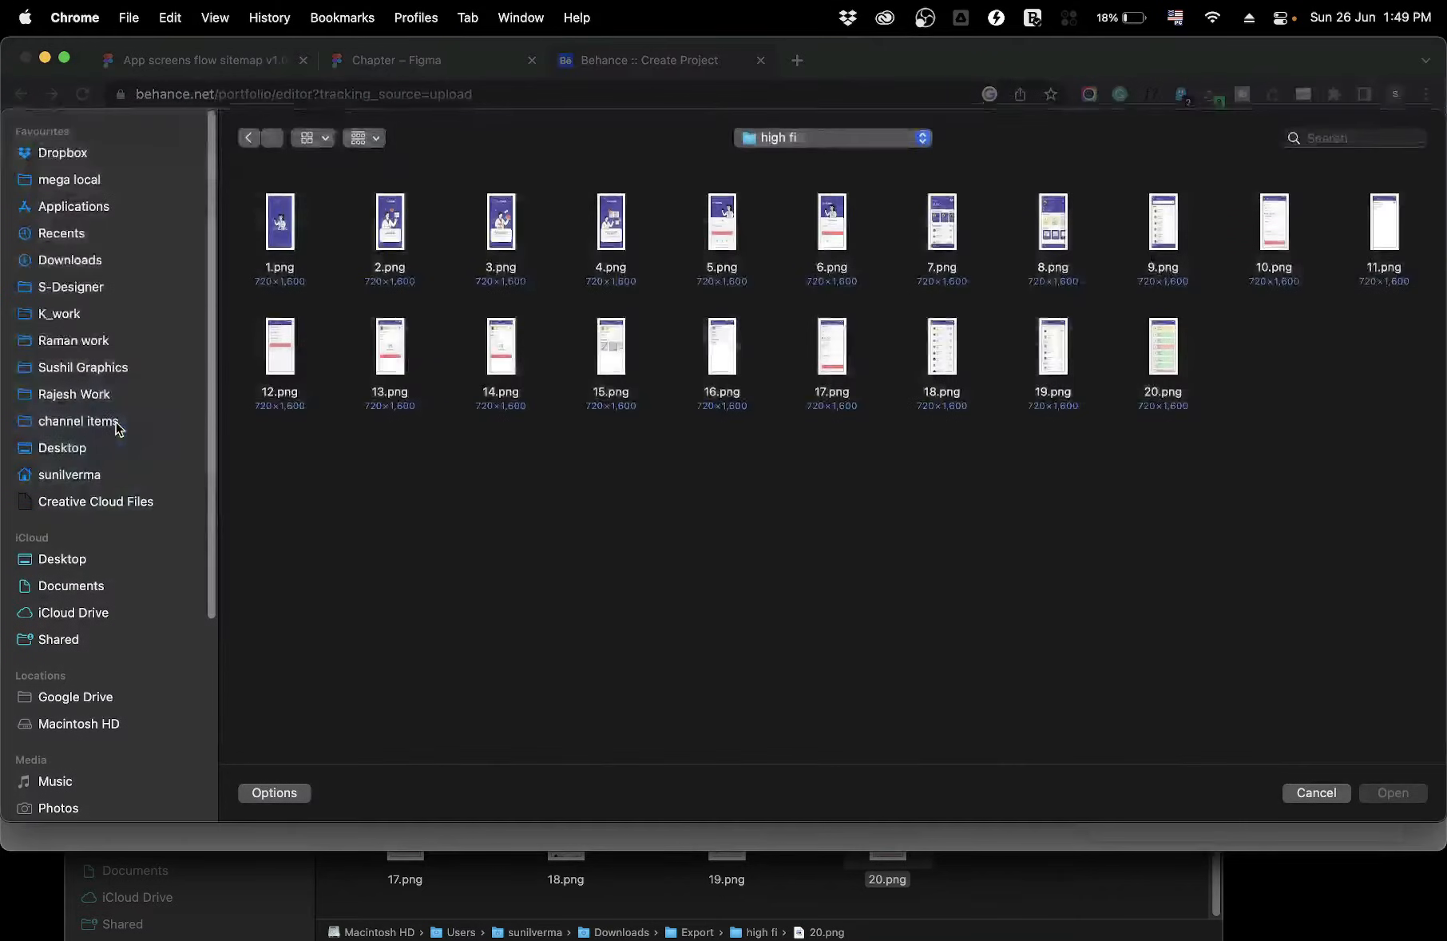
{"action": "left_click", "coordinate": [783, 136]}
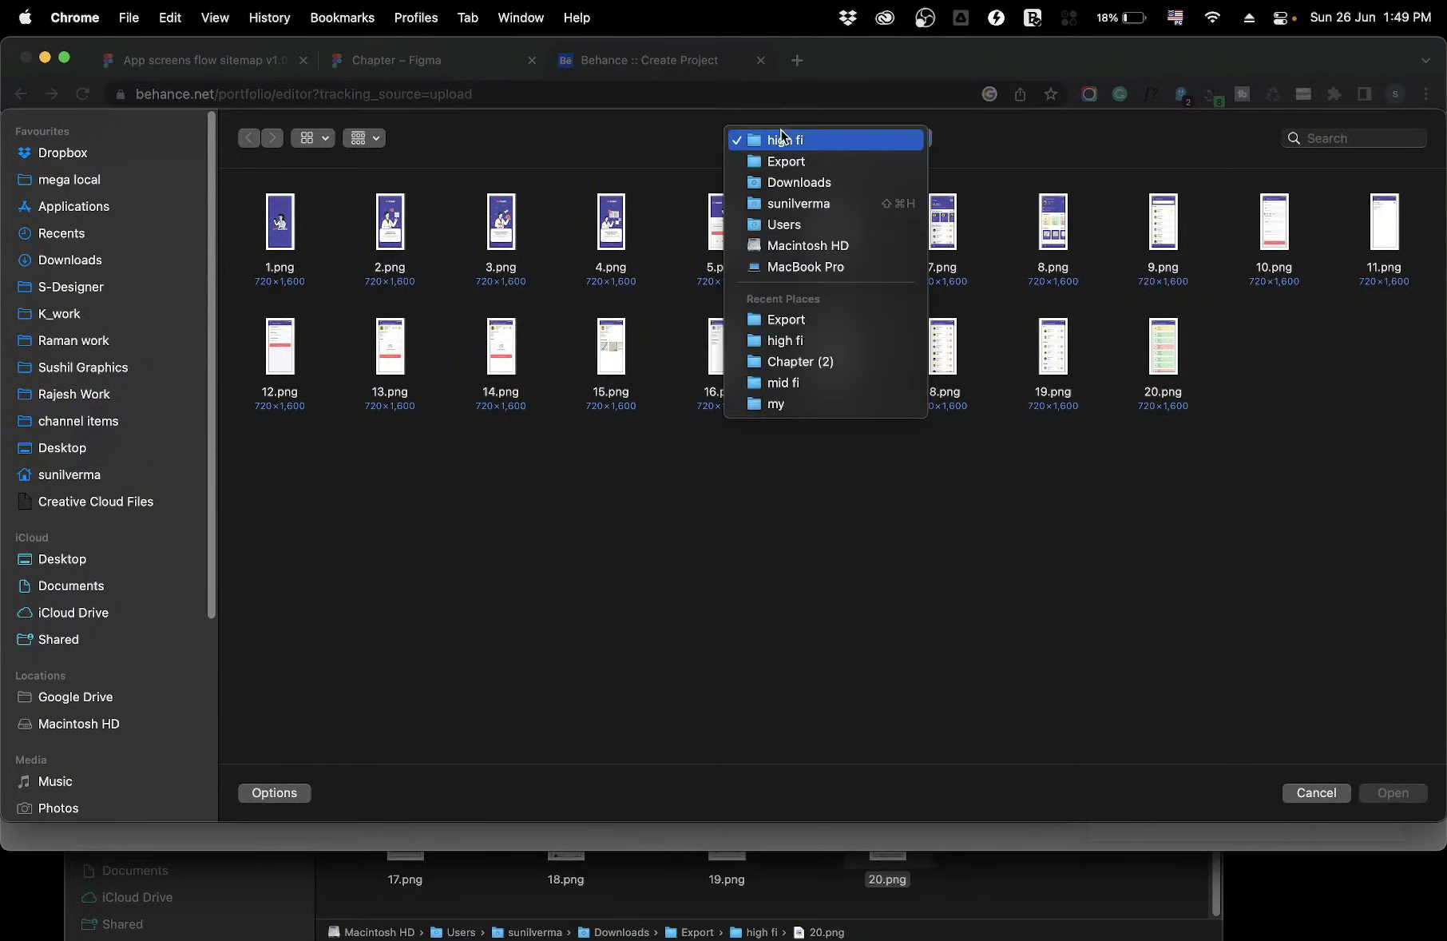
{"action": "left_click", "coordinate": [784, 163]}
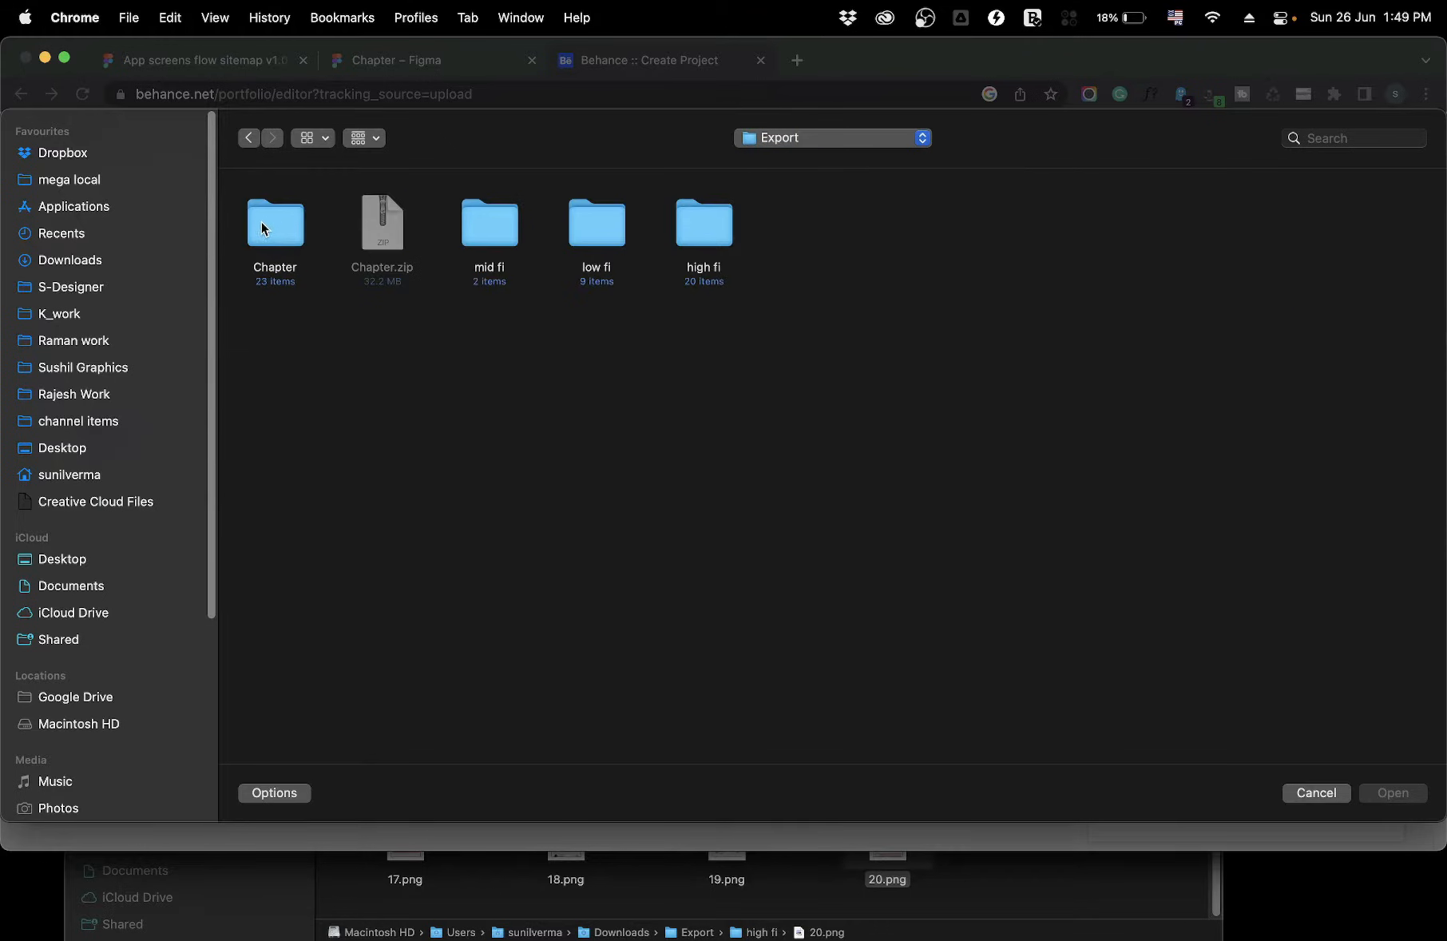
{"action": "double_click", "coordinate": [265, 222]}
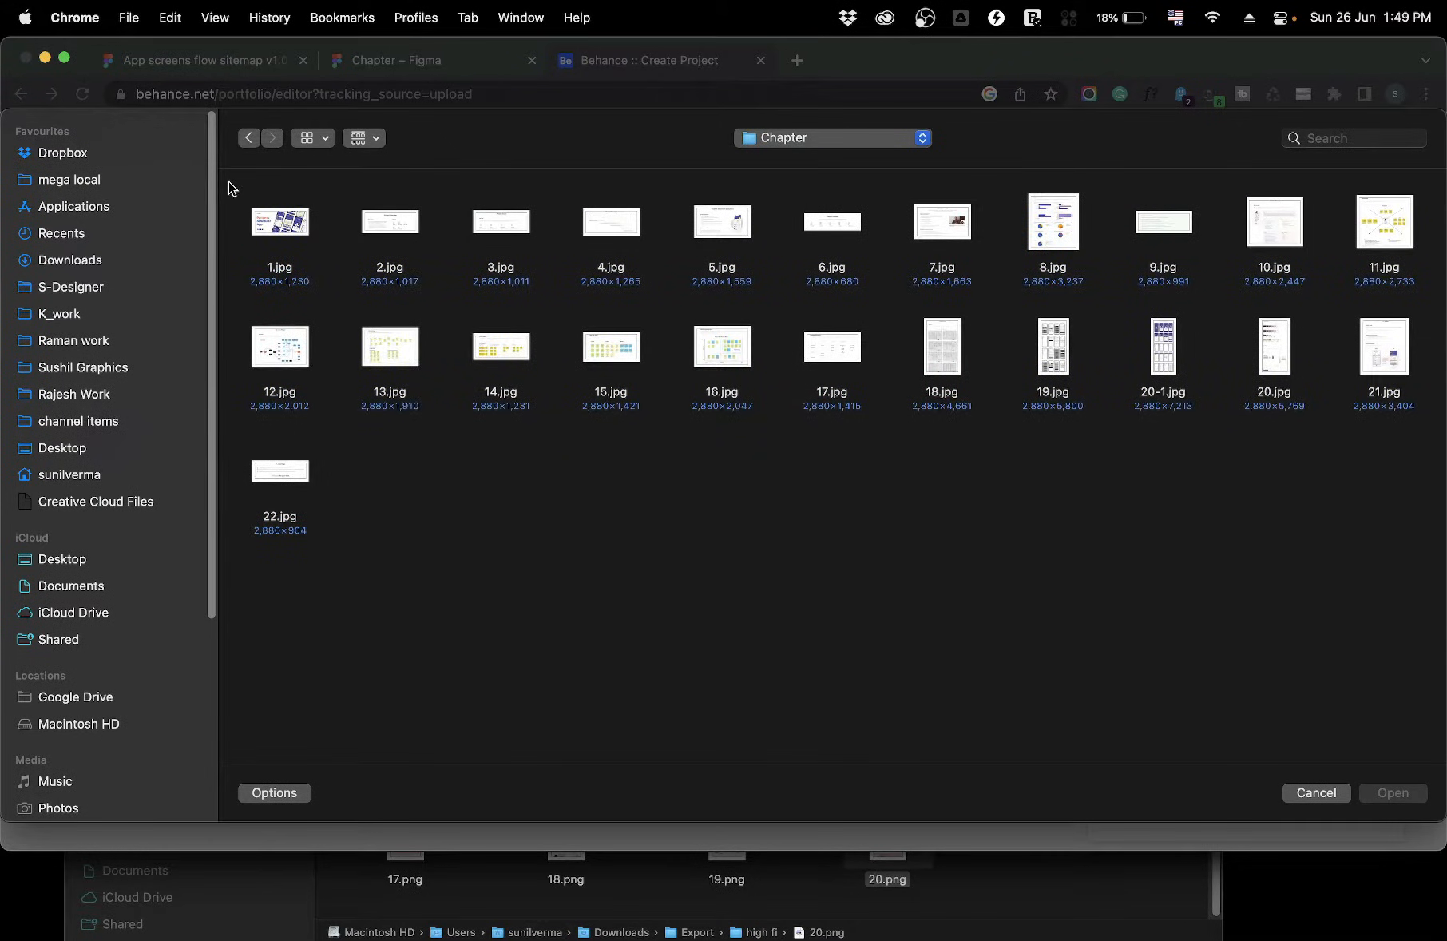
{"action": "left_click_drag", "start_coordinate": [250, 197], "coordinate": [1414, 621]}
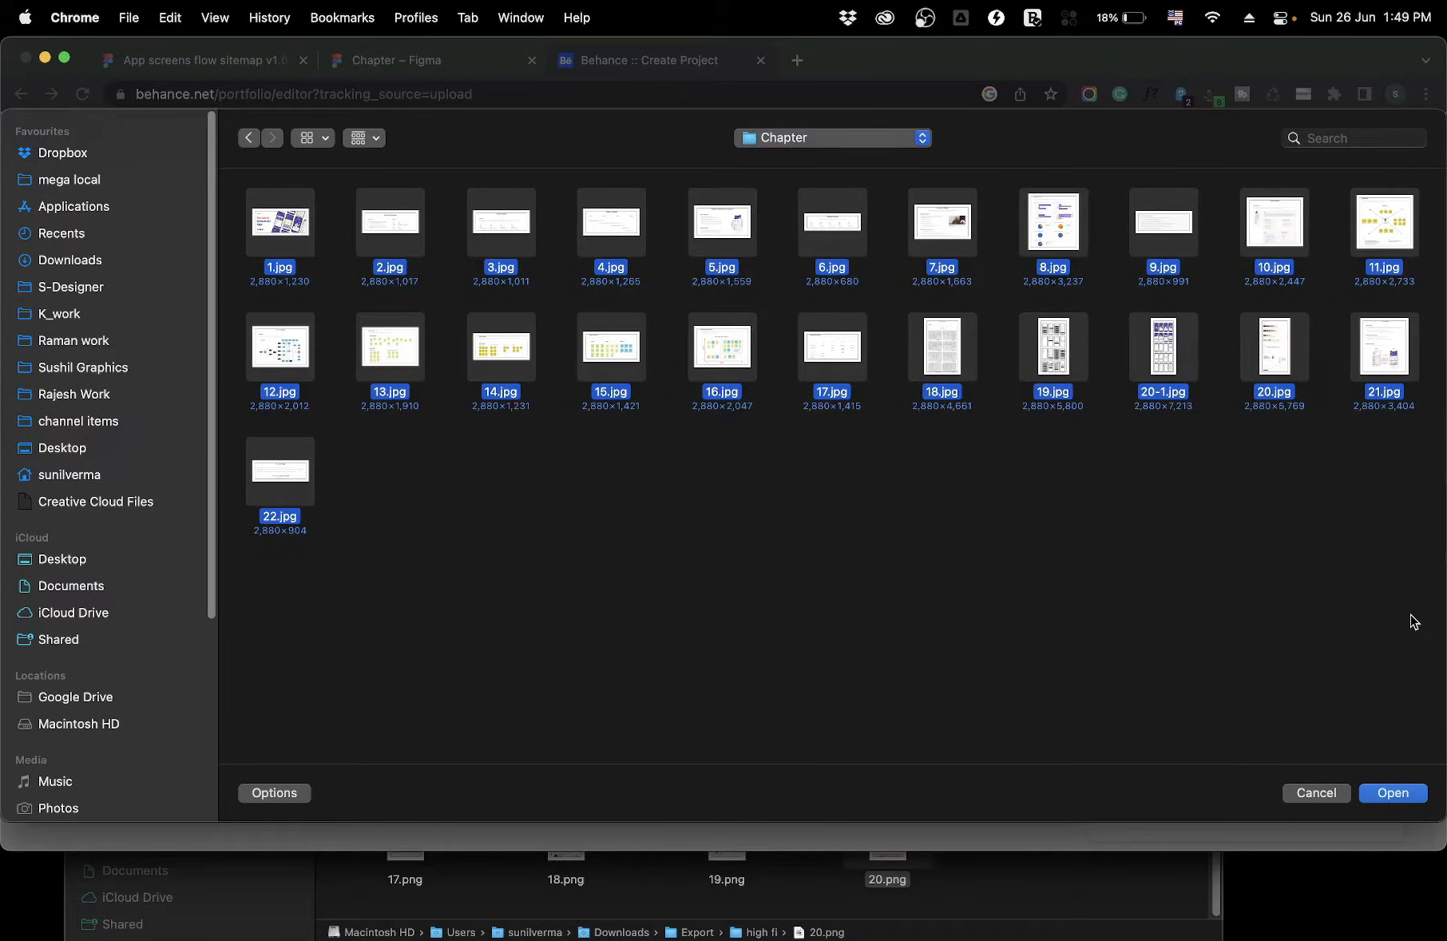
{"action": "left_click", "coordinate": [1392, 792]}
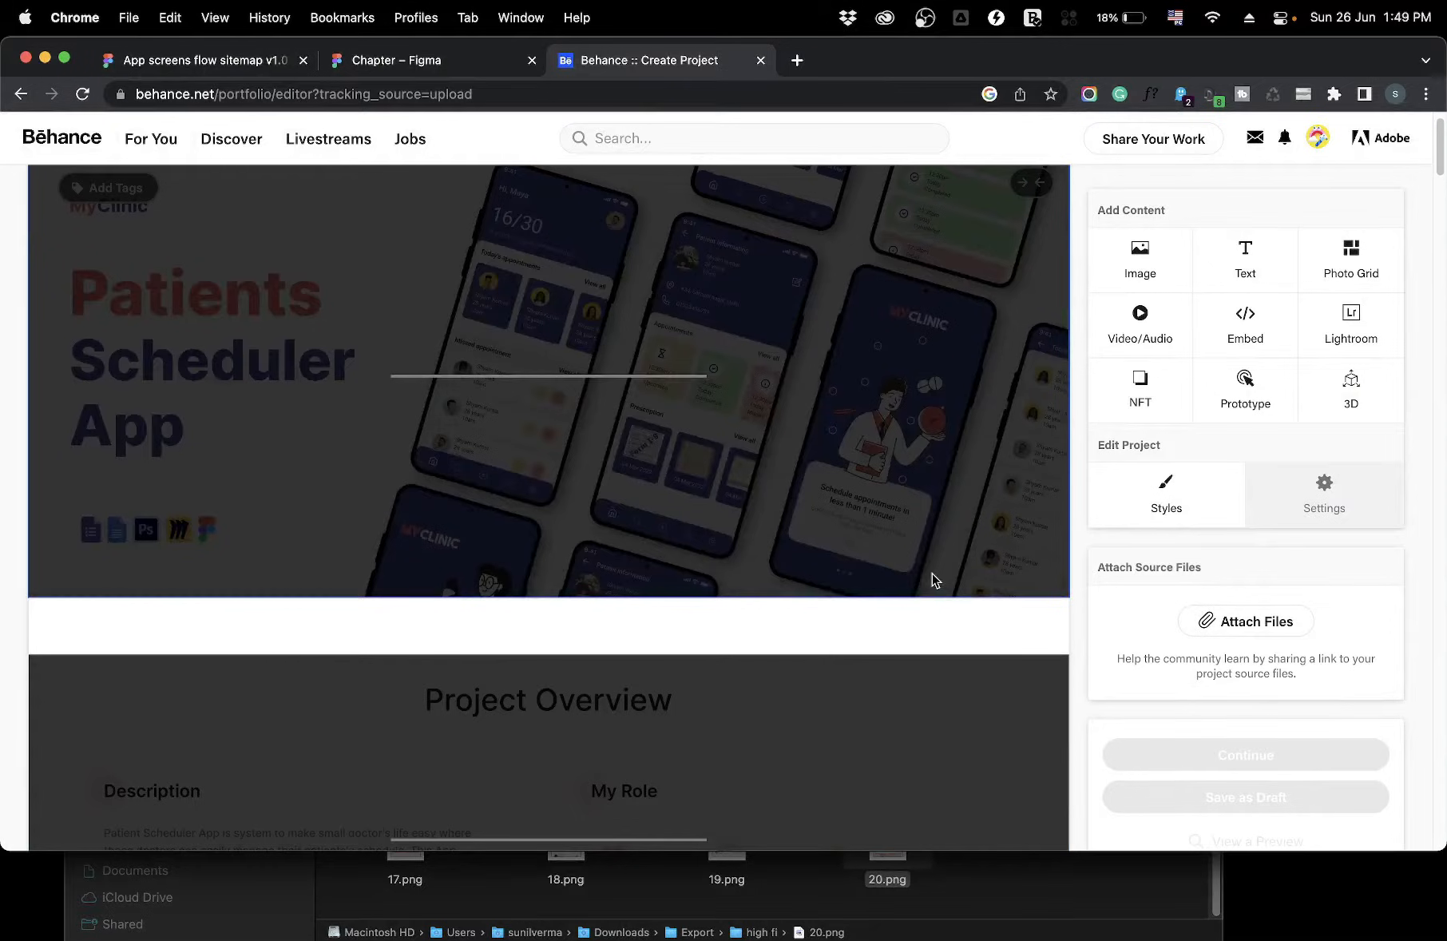
Review the uploaded sections in the project from the Patients Scheduler App banner down to My Learnings, checking their order and content
{"action": "scroll", "coordinate": [933, 578], "scroll_direction": "down", "scroll_amount": 20}
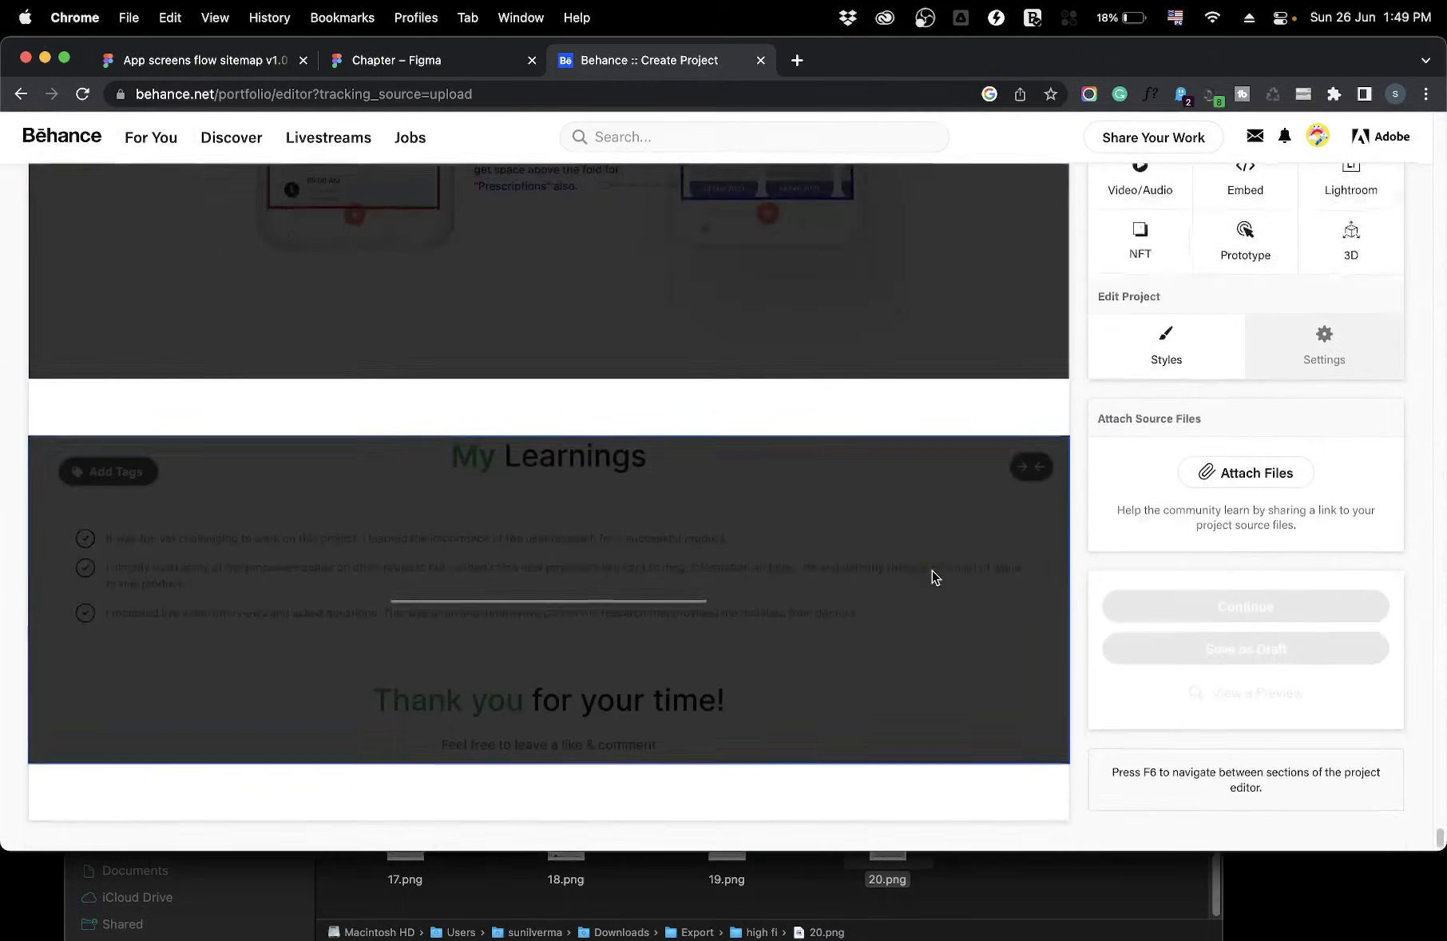
{"action": "scroll", "coordinate": [933, 578], "scroll_direction": "up", "scroll_amount": 15}
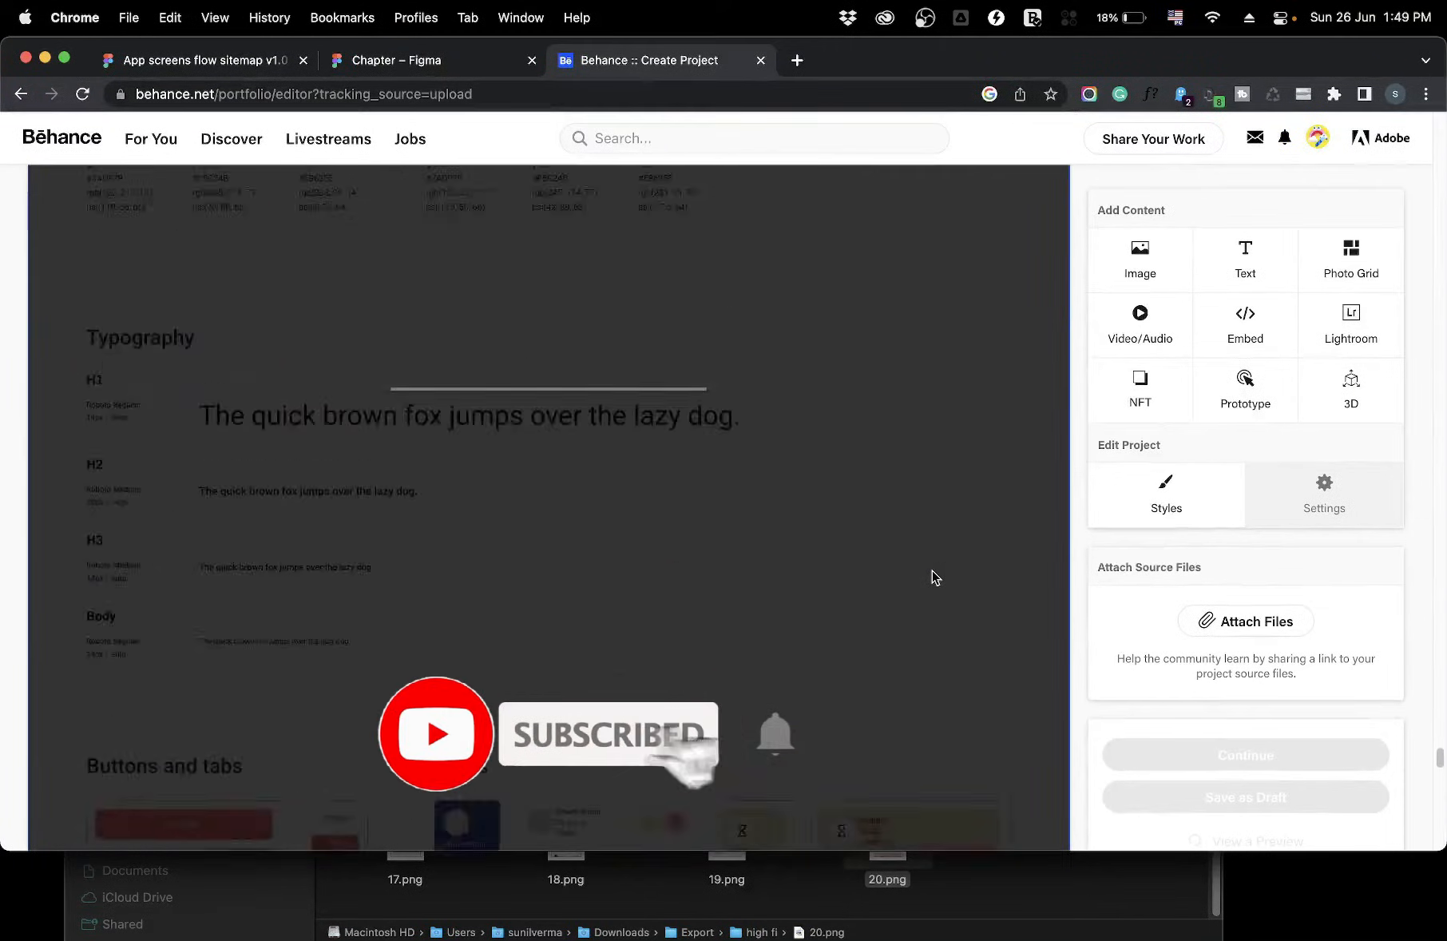
{"action": "scroll", "coordinate": [934, 577], "scroll_direction": "up", "scroll_amount": 10}
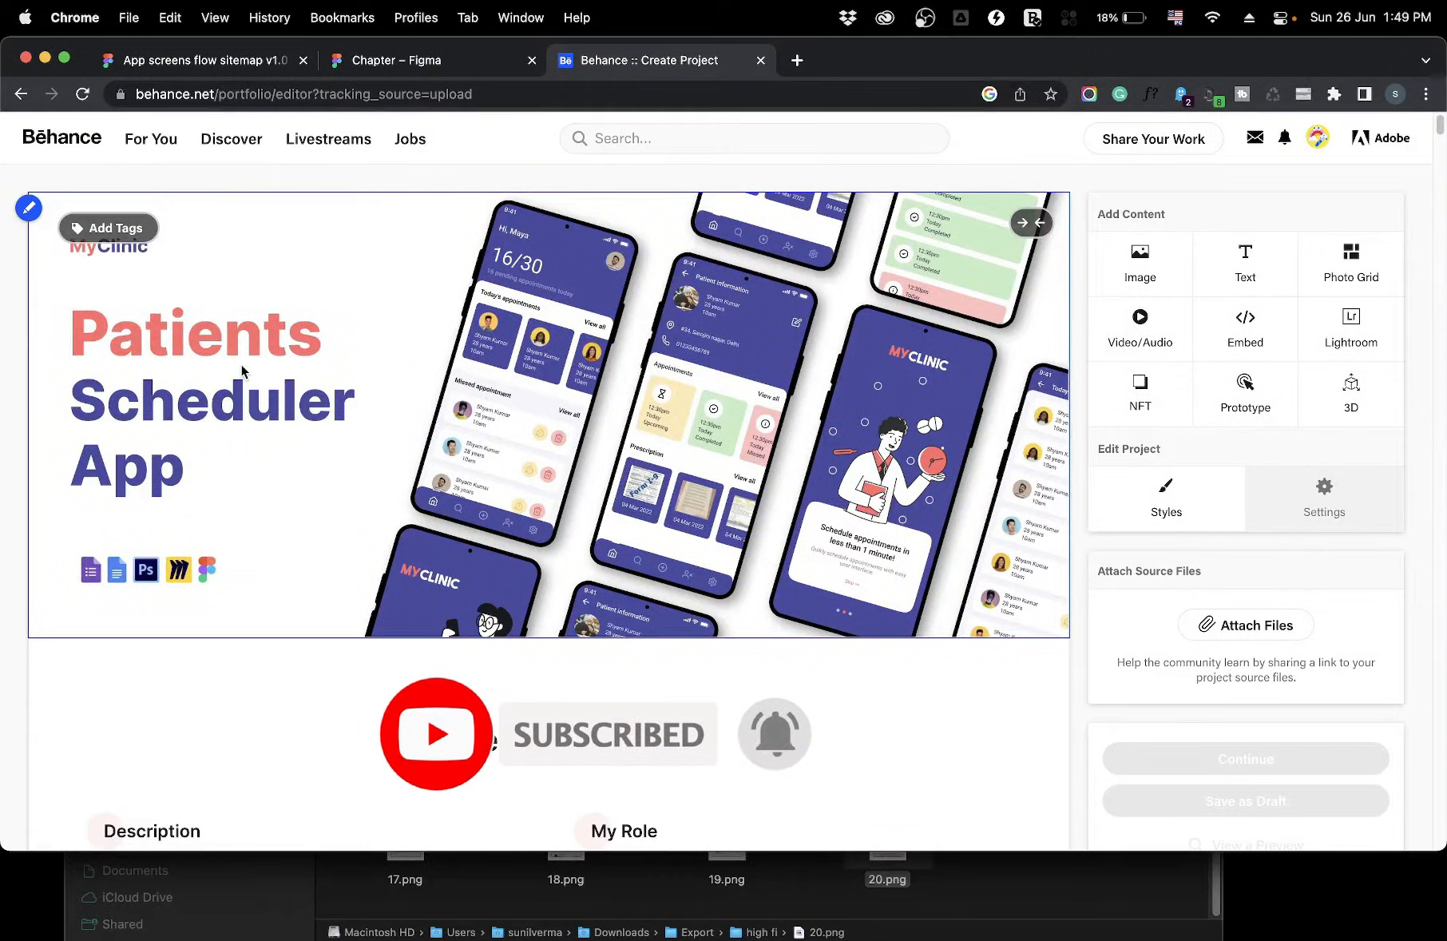
{"action": "scroll", "coordinate": [933, 618], "scroll_direction": "down", "scroll_amount": 10}
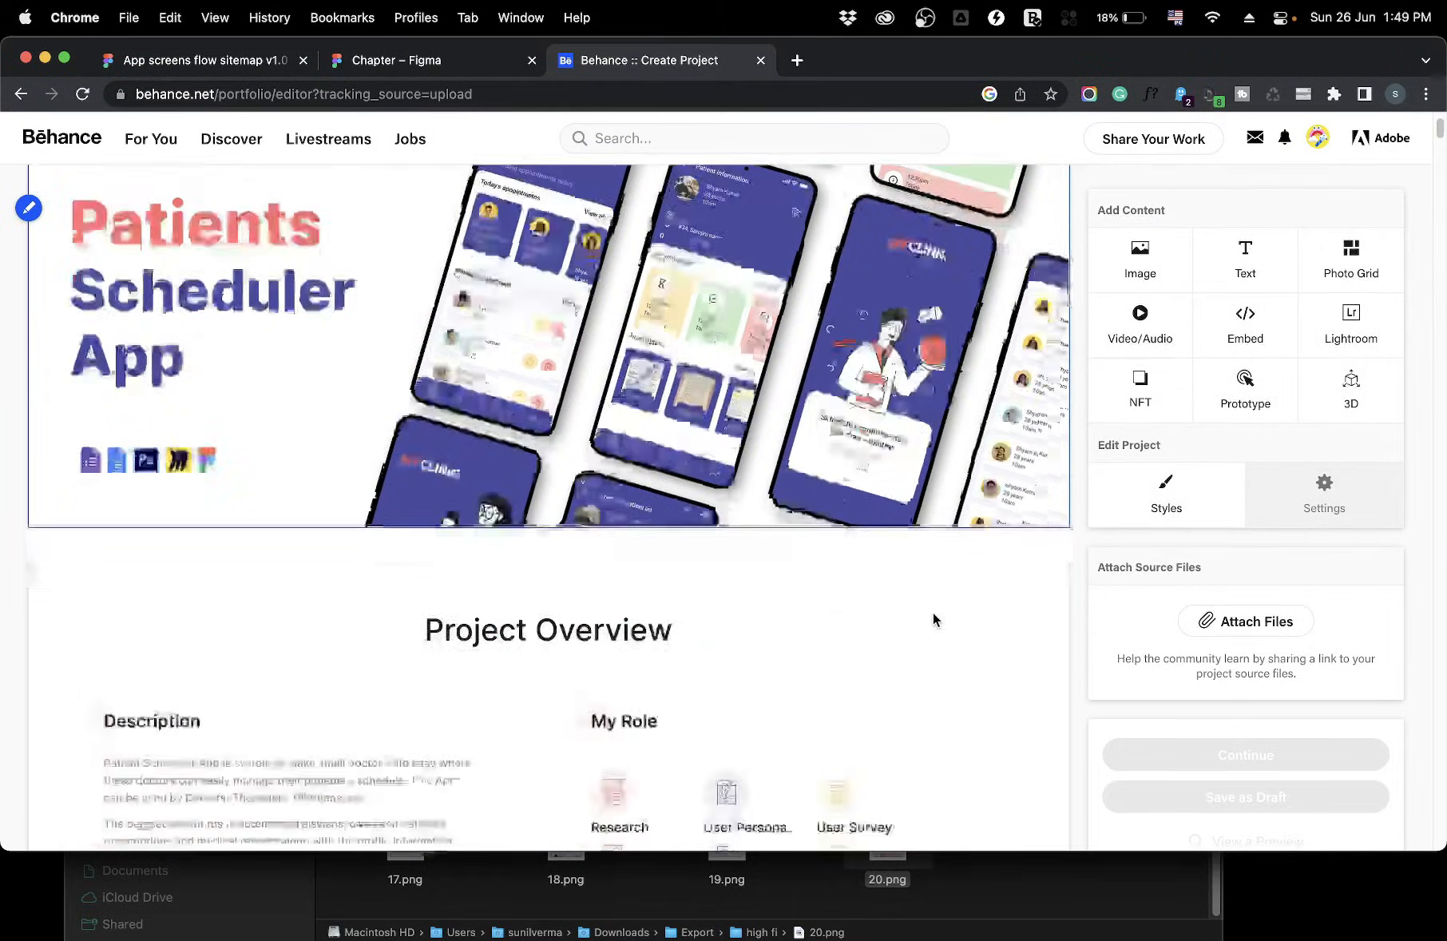
{"action": "scroll", "coordinate": [934, 617], "scroll_direction": "down", "scroll_amount": 10}
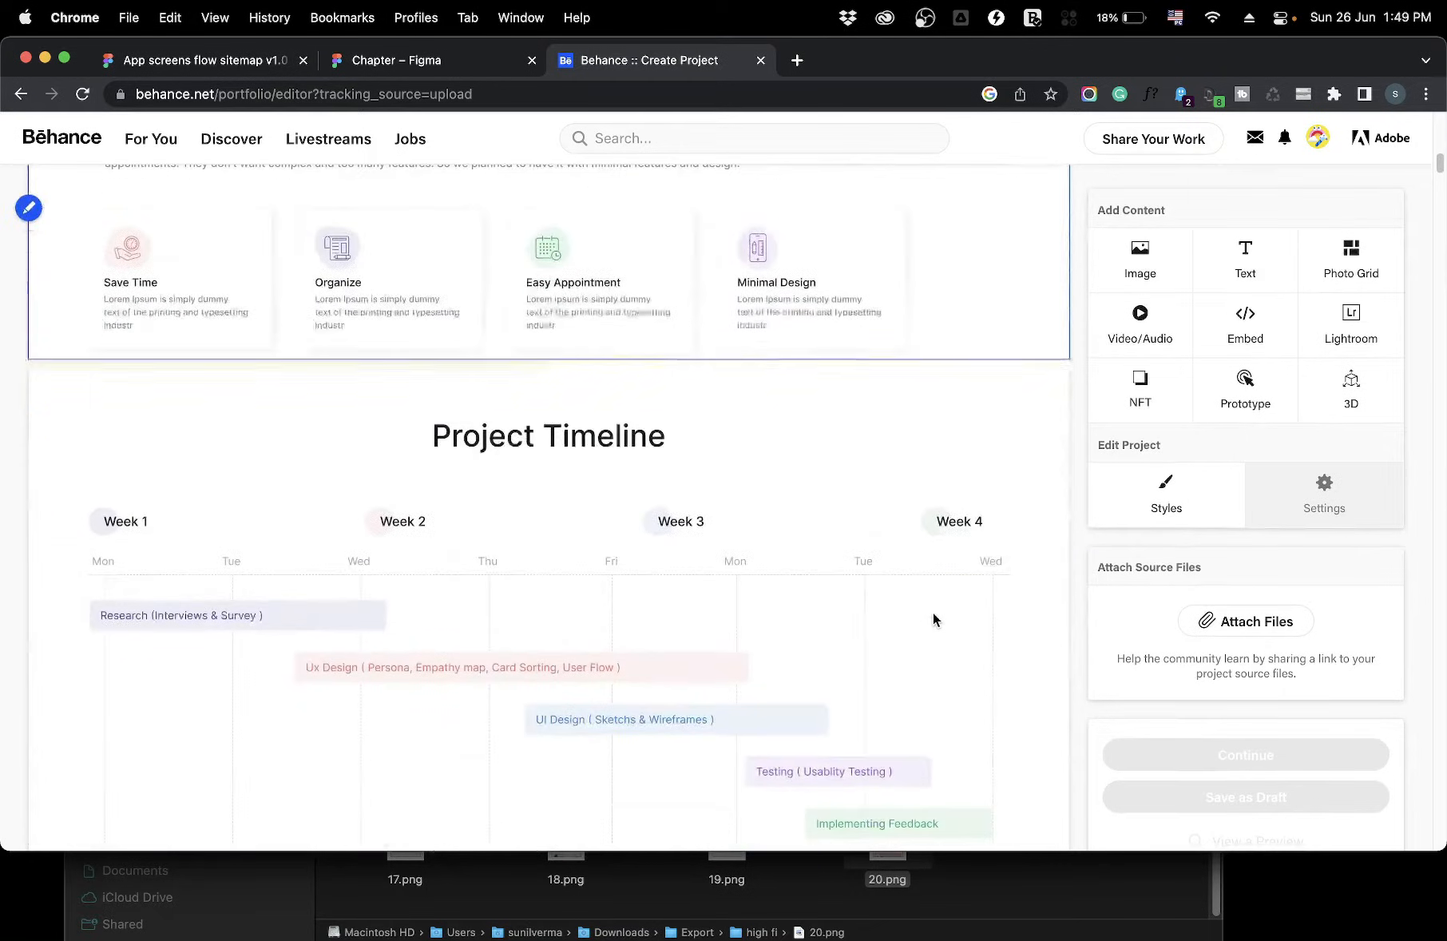
{"action": "scroll", "coordinate": [932, 618], "scroll_direction": "down", "scroll_amount": 15}
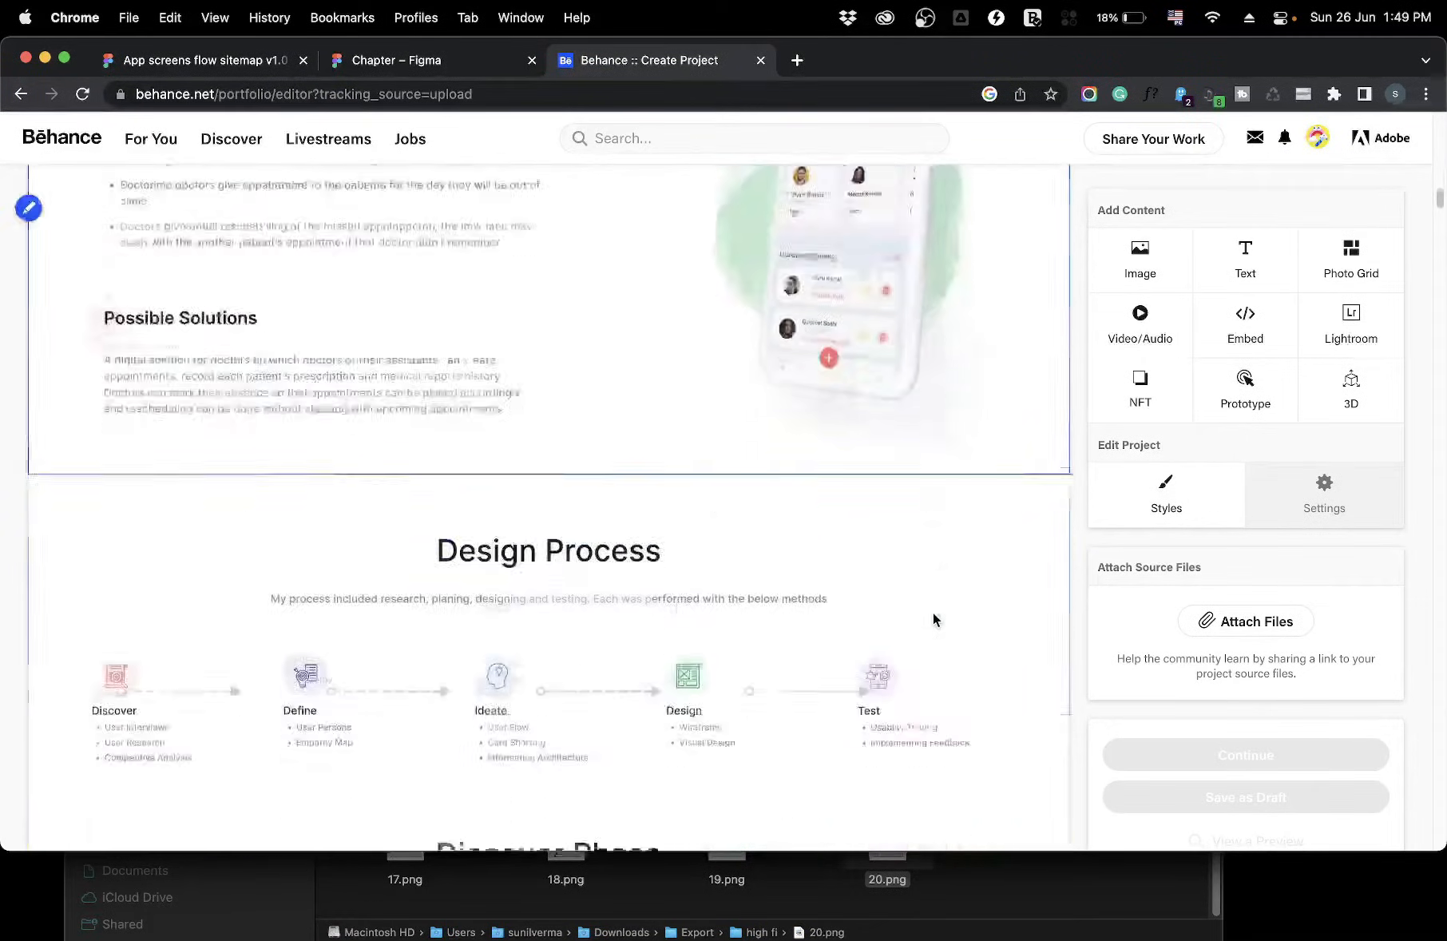
{"action": "scroll", "coordinate": [933, 618], "scroll_direction": "down", "scroll_amount": 15}
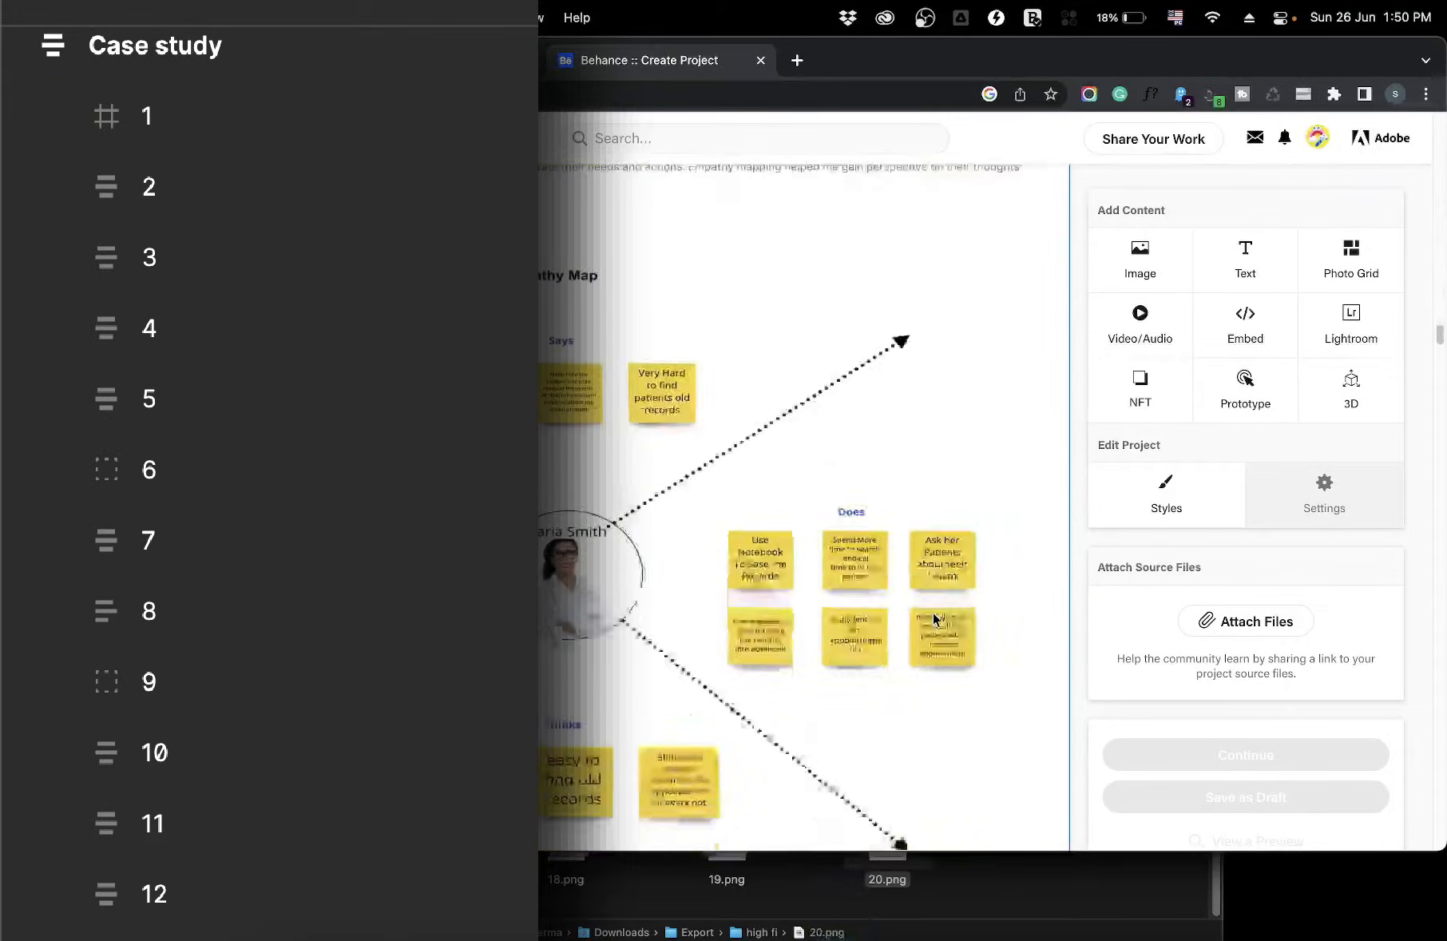
{"action": "scroll", "coordinate": [932, 618], "scroll_direction": "down", "scroll_amount": 15}
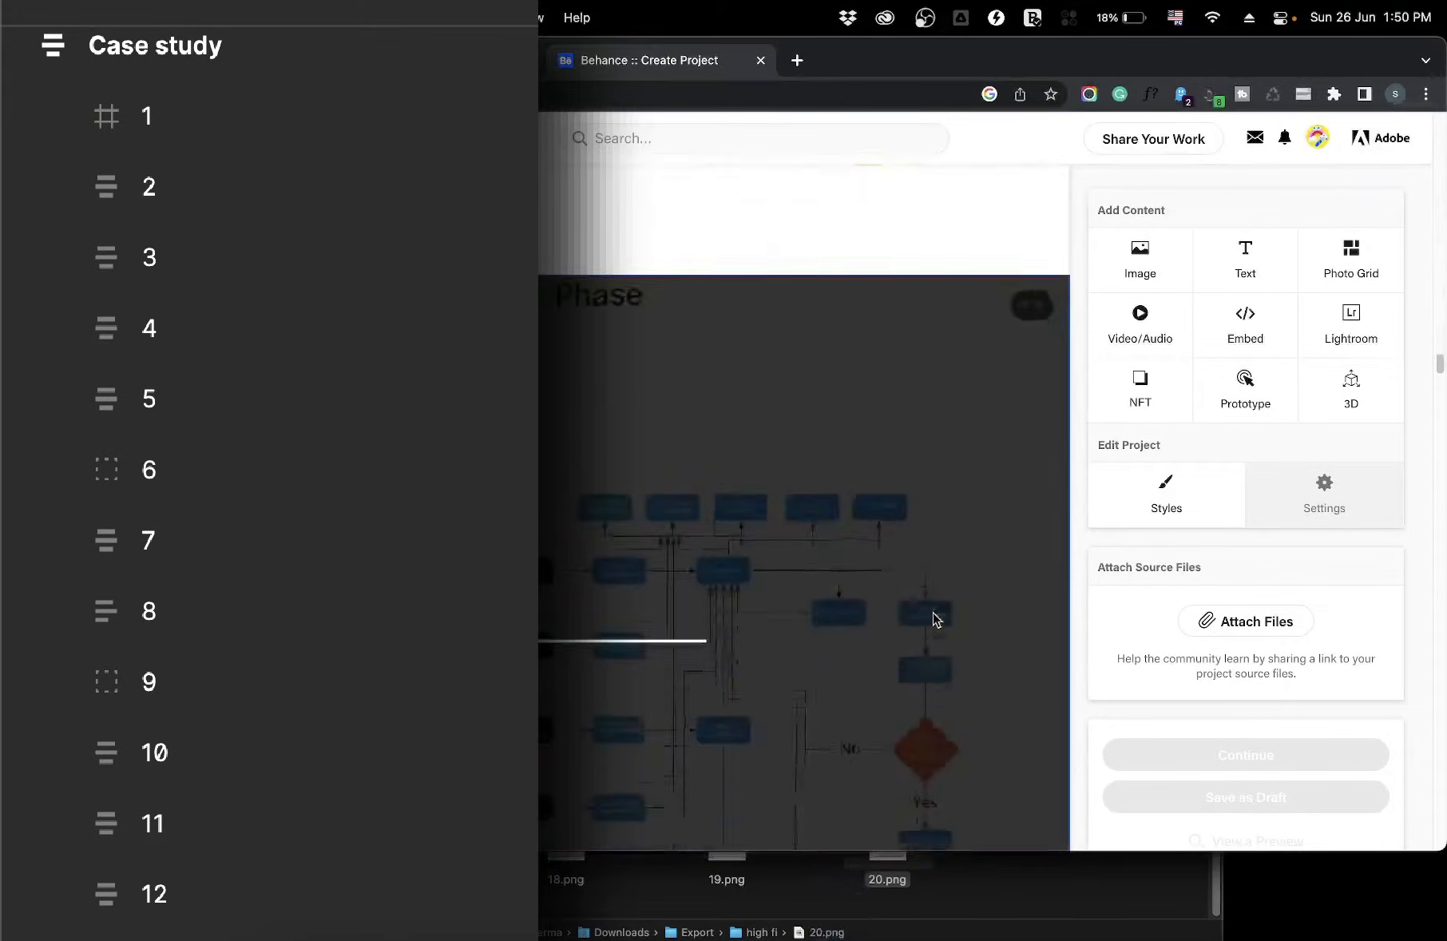
{"action": "scroll", "coordinate": [935, 619], "scroll_direction": "down", "scroll_amount": 15}
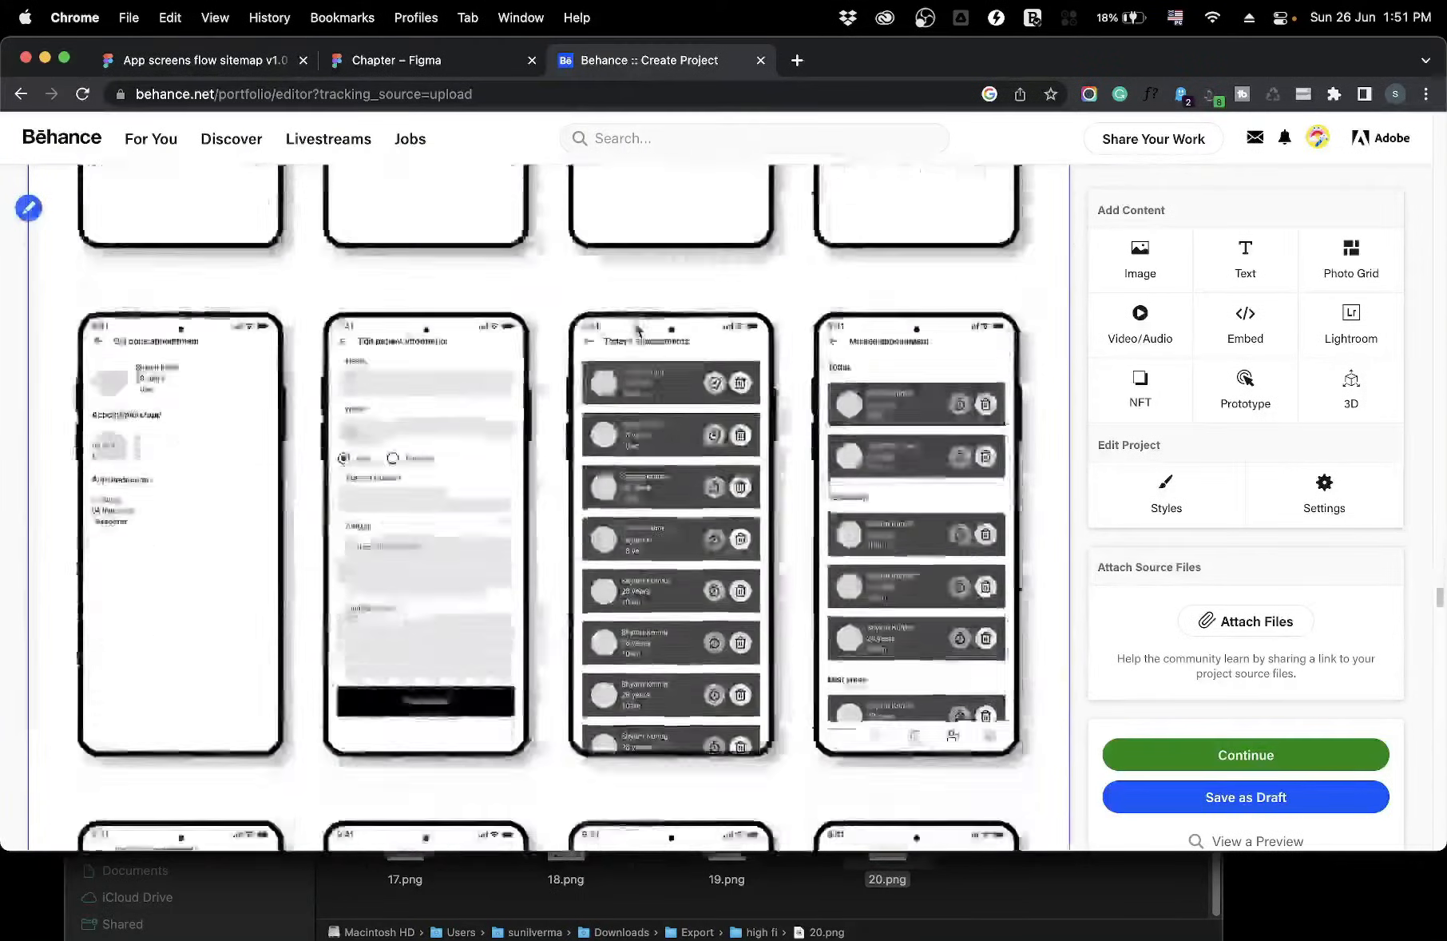
{"action": "scroll", "coordinate": [932, 620], "scroll_direction": "down", "scroll_amount": 10}
{"action": "scroll", "coordinate": [637, 328], "scroll_direction": "down", "scroll_amount": 15}
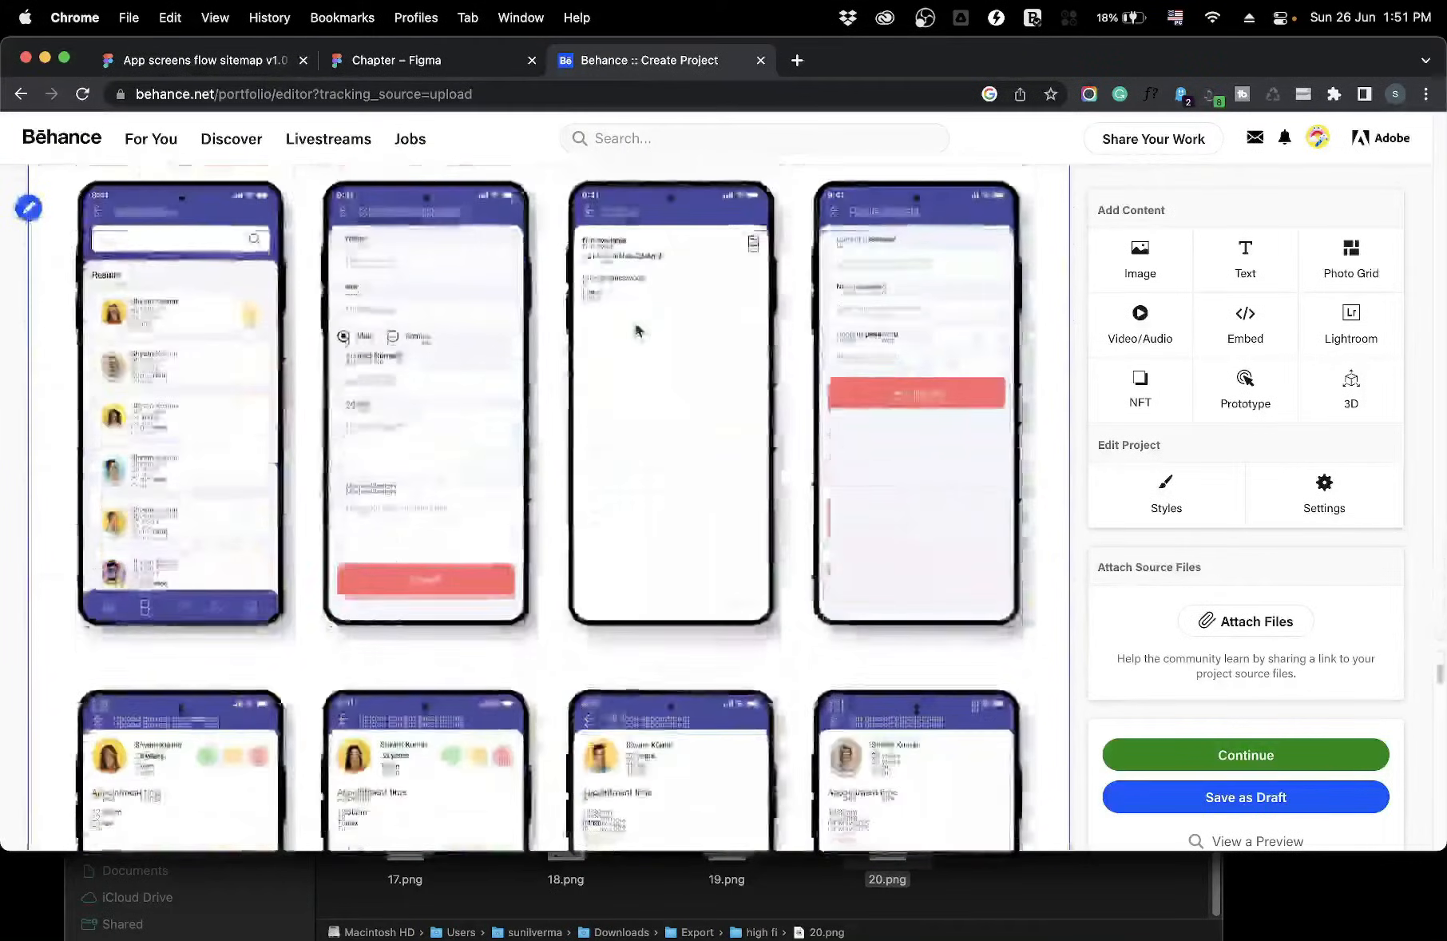
{"action": "scroll", "coordinate": [636, 329], "scroll_direction": "down", "scroll_amount": 20}
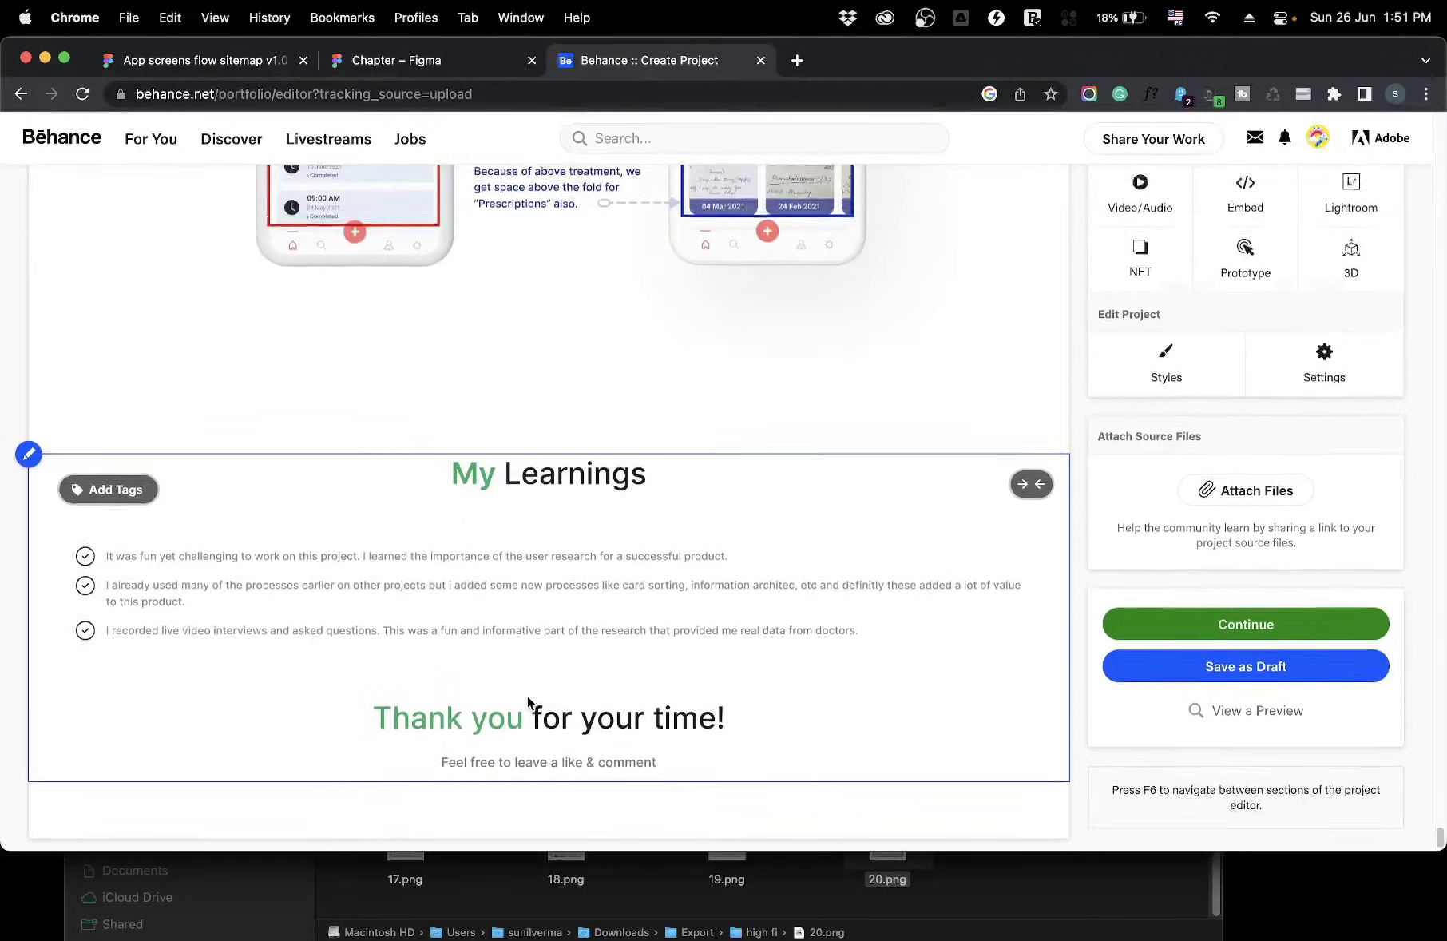
{"action": "scroll", "coordinate": [527, 701], "scroll_direction": "up", "scroll_amount": 15}
{"action": "scroll", "coordinate": [527, 703], "scroll_direction": "up", "scroll_amount": 6}
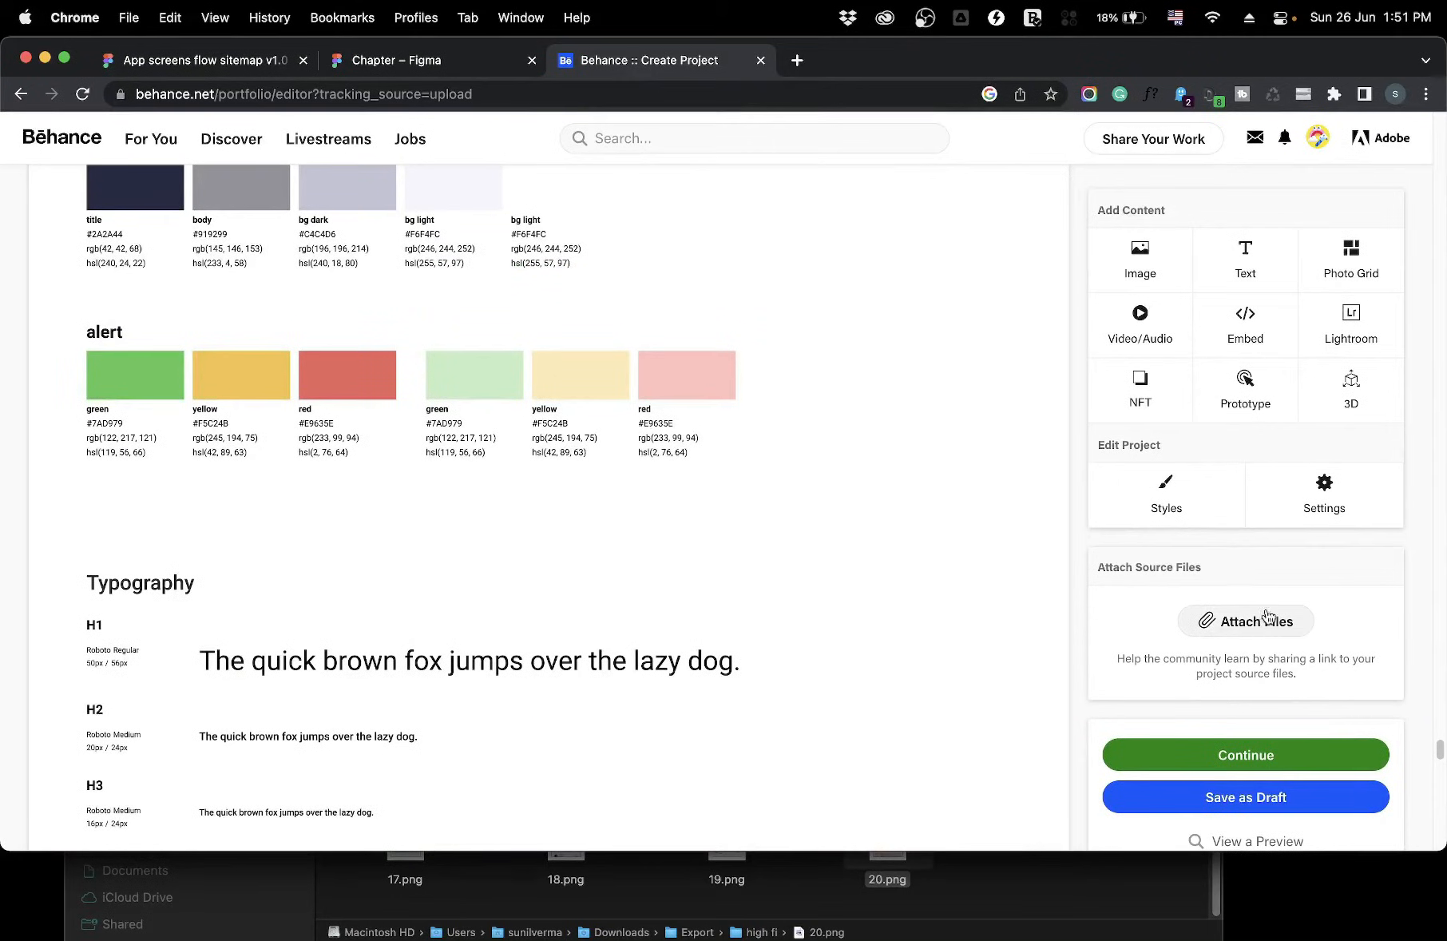
{"action": "scroll", "coordinate": [582, 512], "scroll_direction": "down", "scroll_amount": 15}
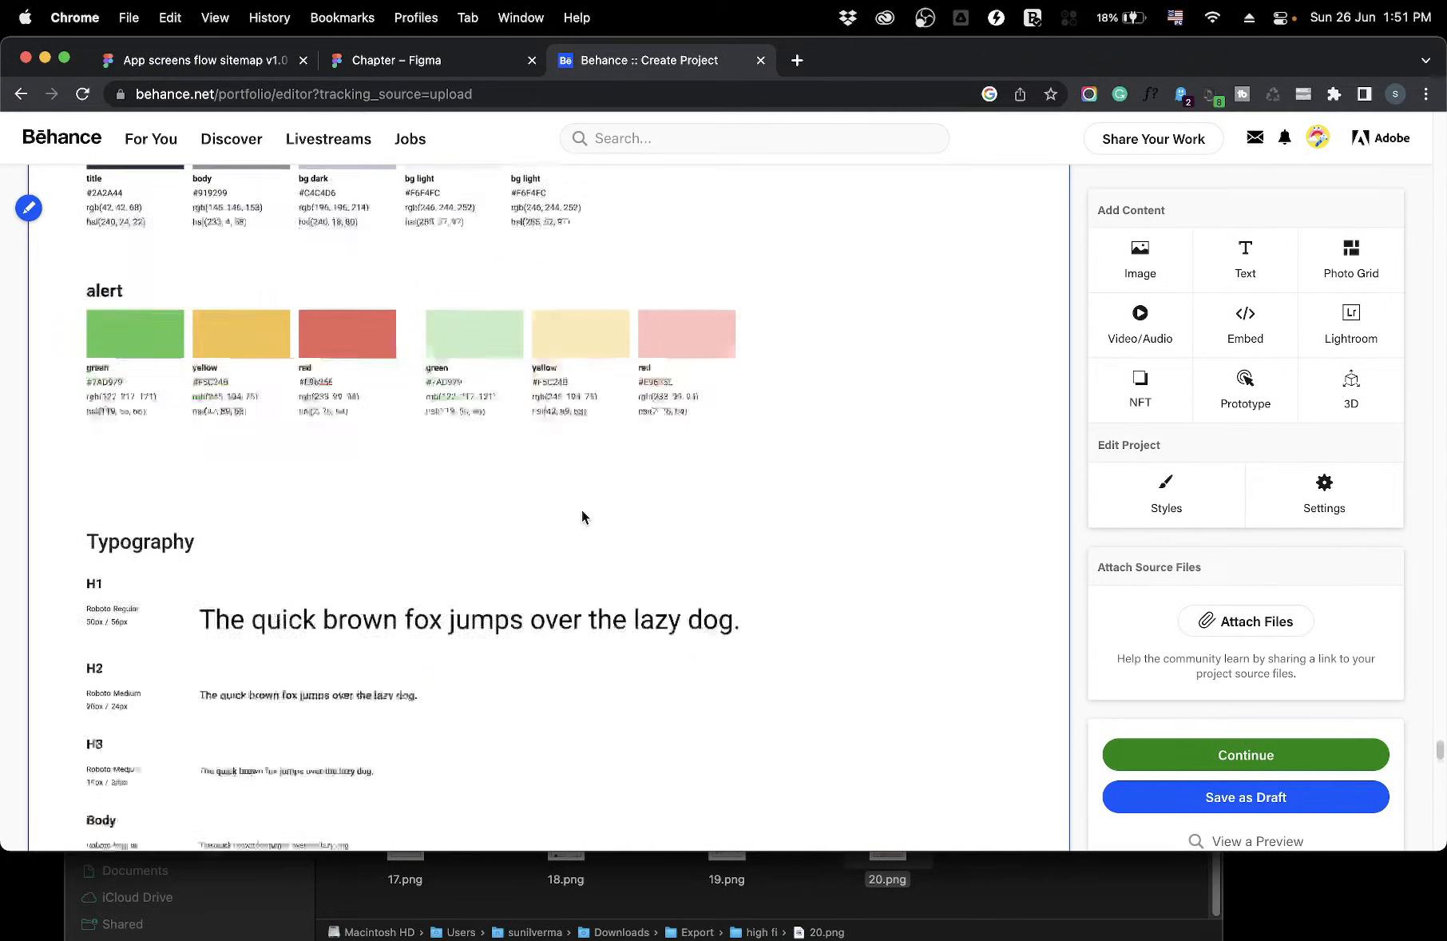
{"action": "scroll", "coordinate": [581, 512], "scroll_direction": "down", "scroll_amount": 15}
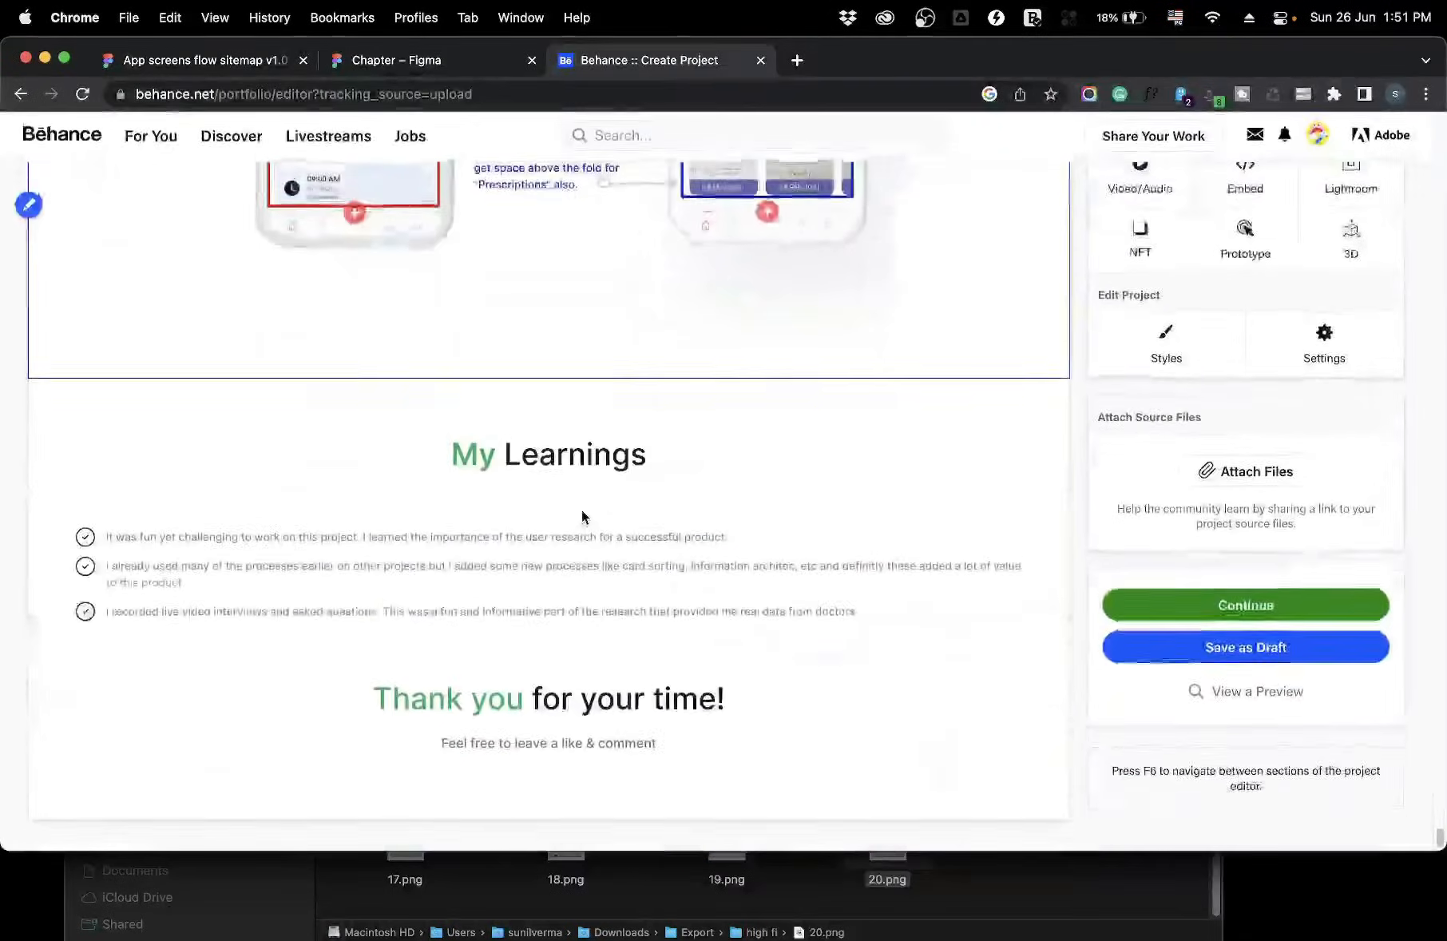
Switch to the Chapter file in Figma and run the Flow 1 prototype from the Hi fidelity wireframes page
{"action": "left_click", "coordinate": [377, 62]}
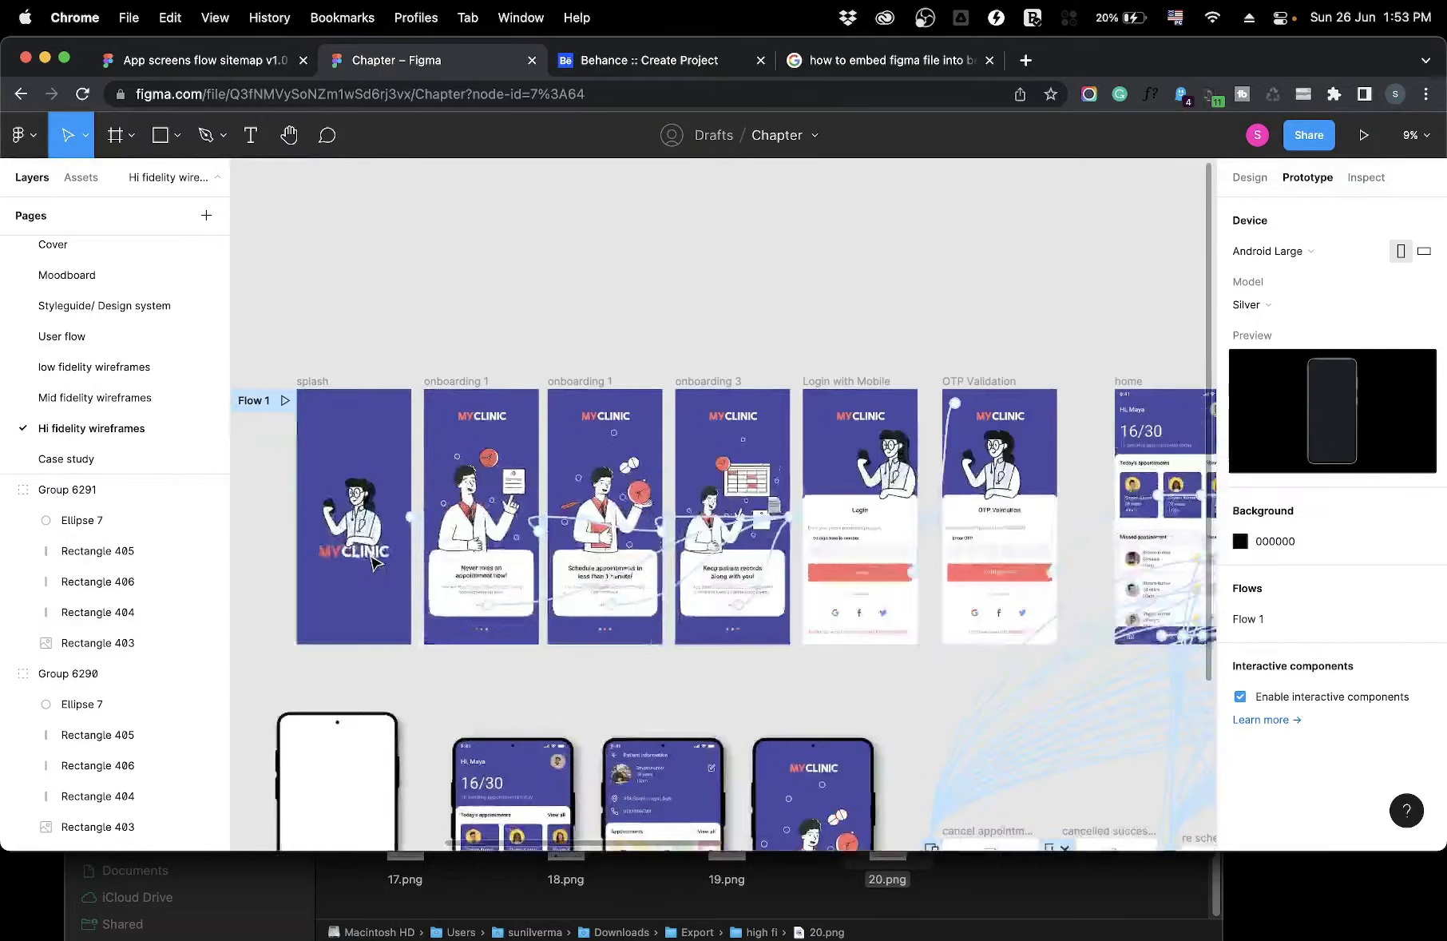
{"action": "scroll", "coordinate": [375, 563], "scroll_direction": "left", "scroll_amount": 5}
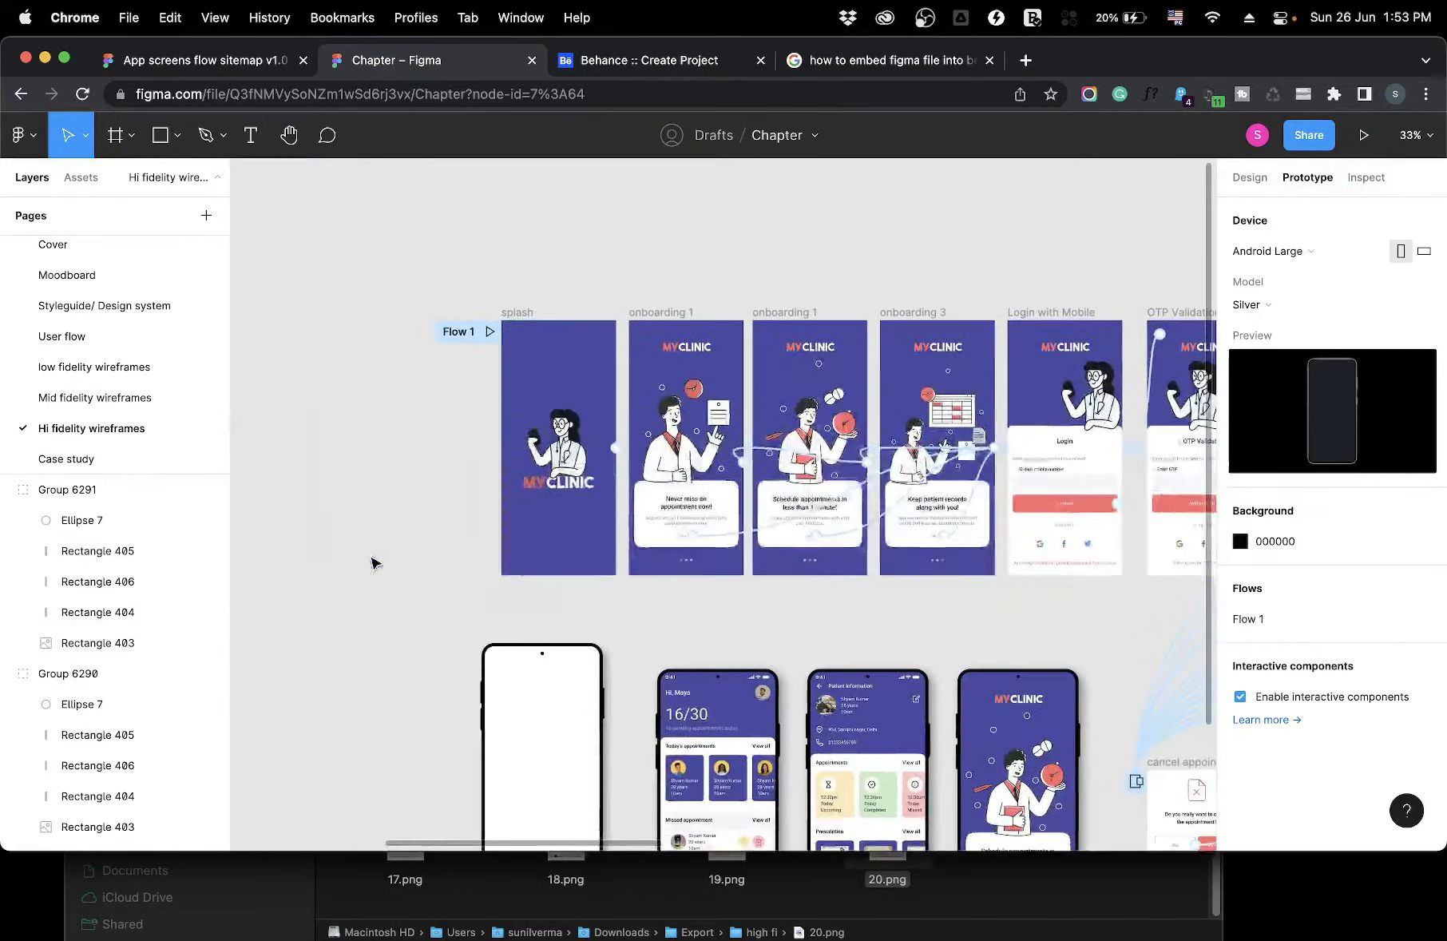
{"action": "left_click", "coordinate": [515, 312]}
{"action": "left_click", "coordinate": [439, 293]}
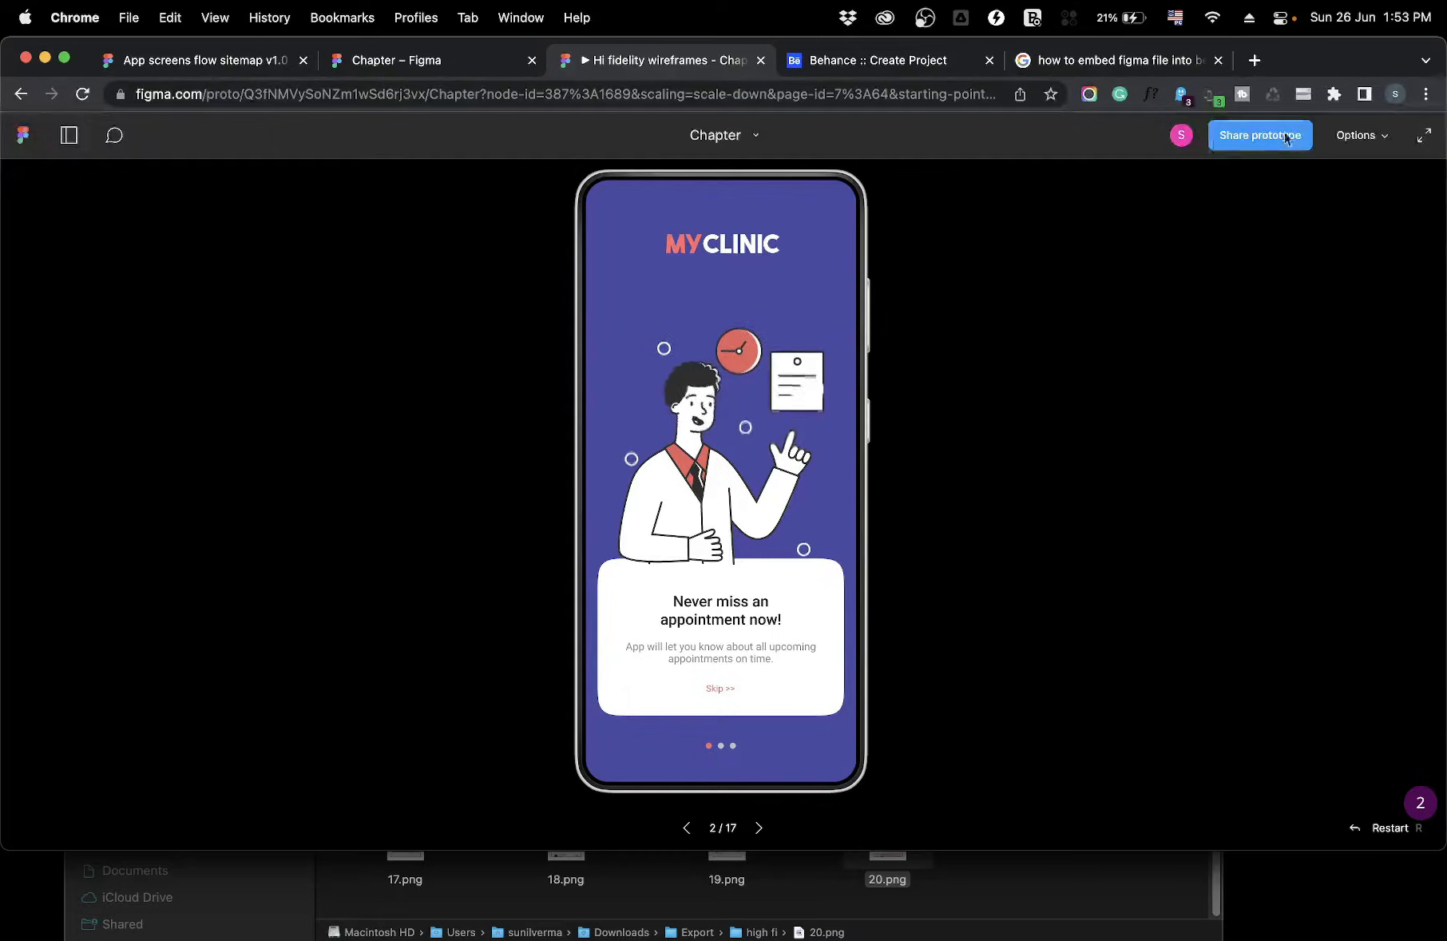
Copy the prototype's public embed code from its sharing options
{"action": "left_click", "coordinate": [1287, 138]}
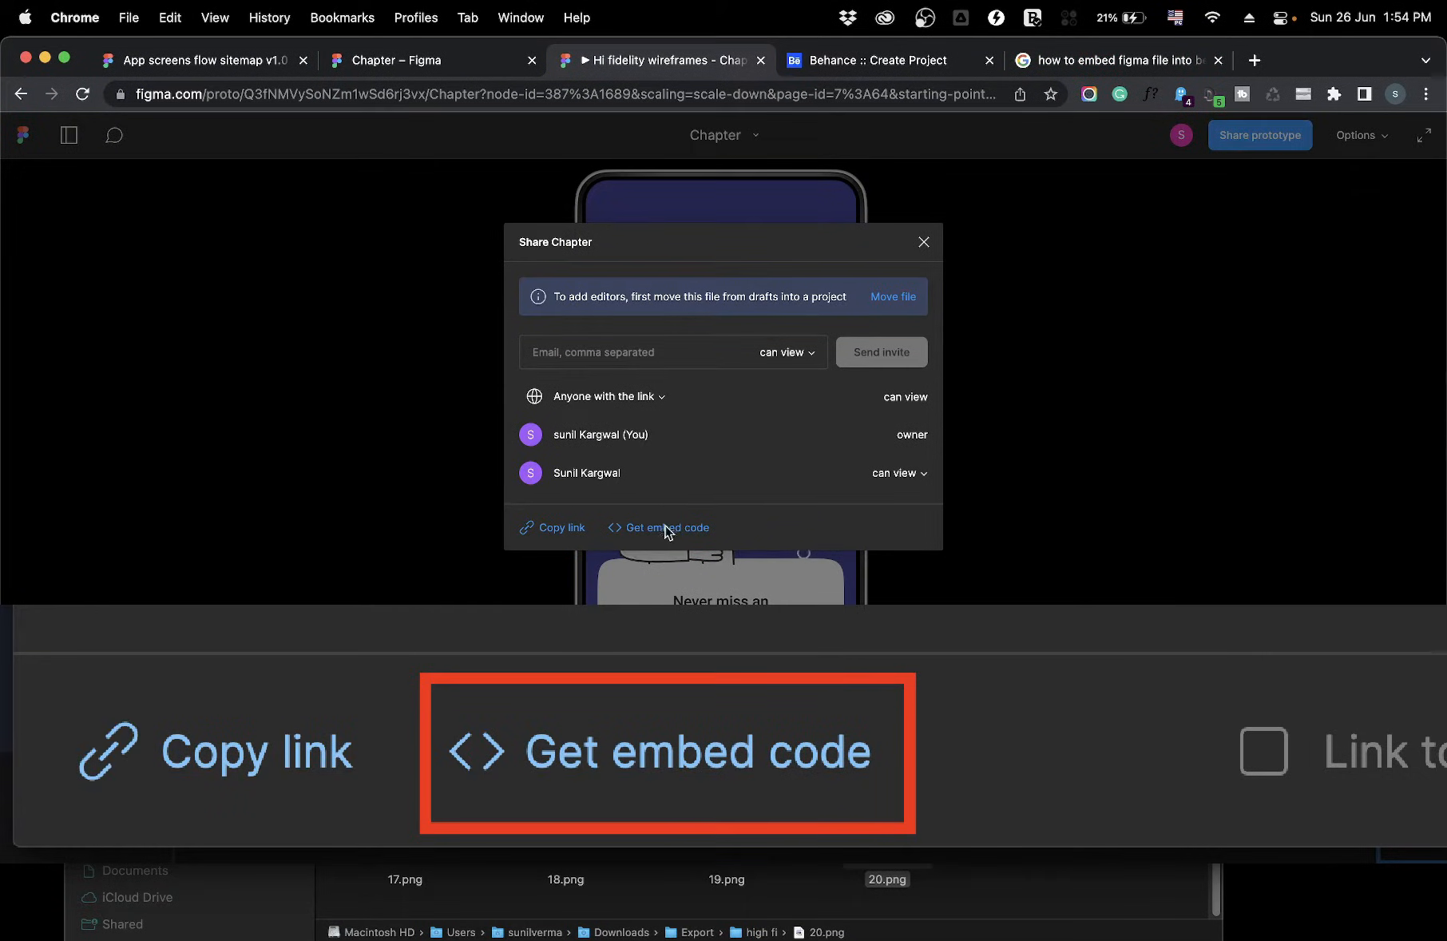
{"action": "left_click", "coordinate": [666, 528]}
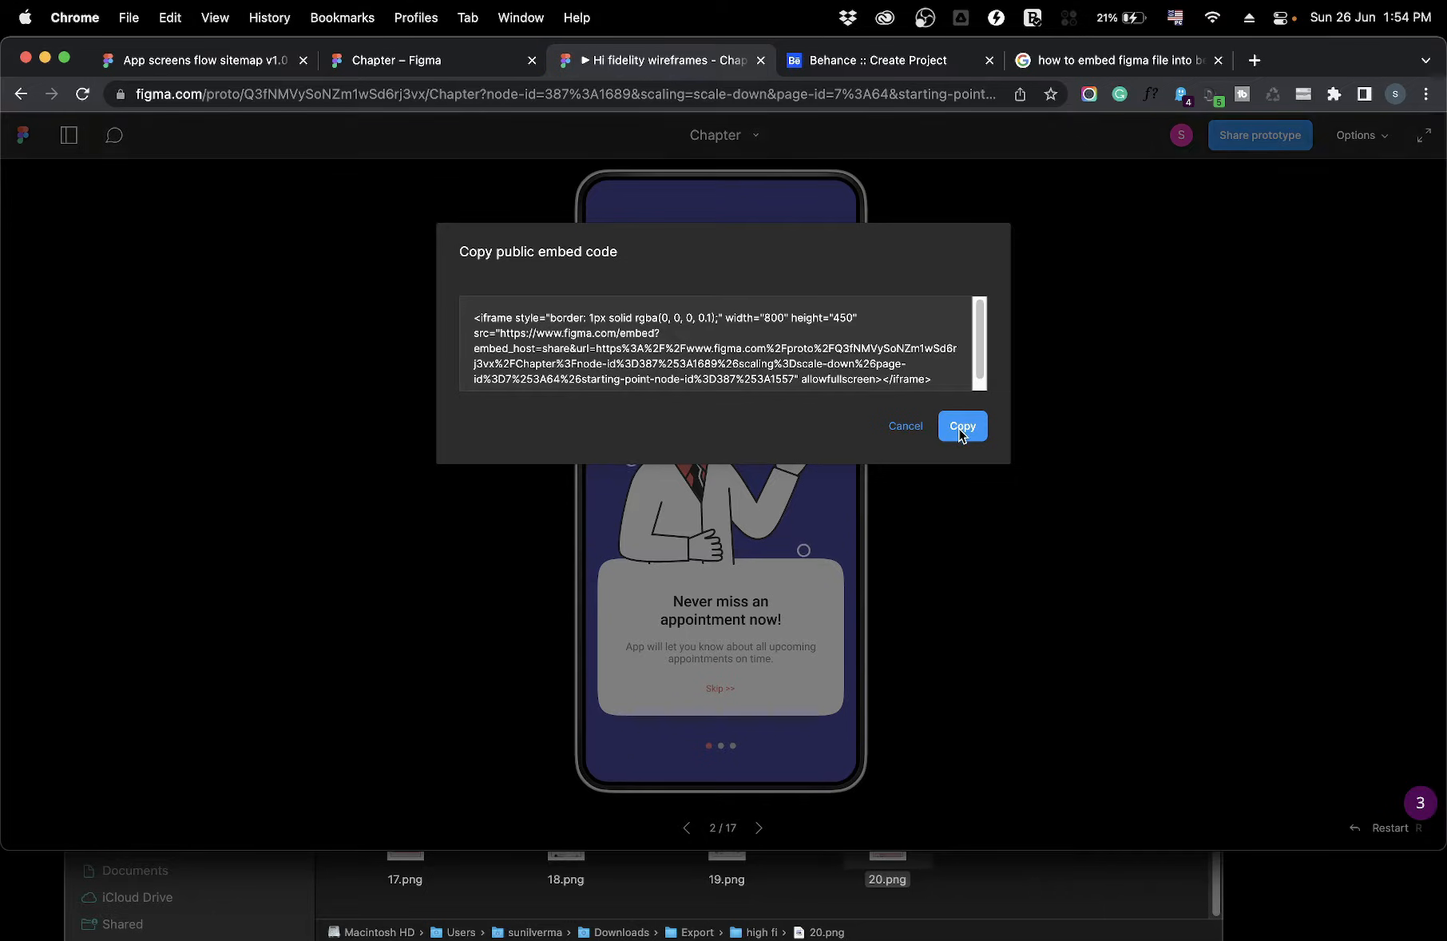
{"action": "left_click", "coordinate": [961, 428]}
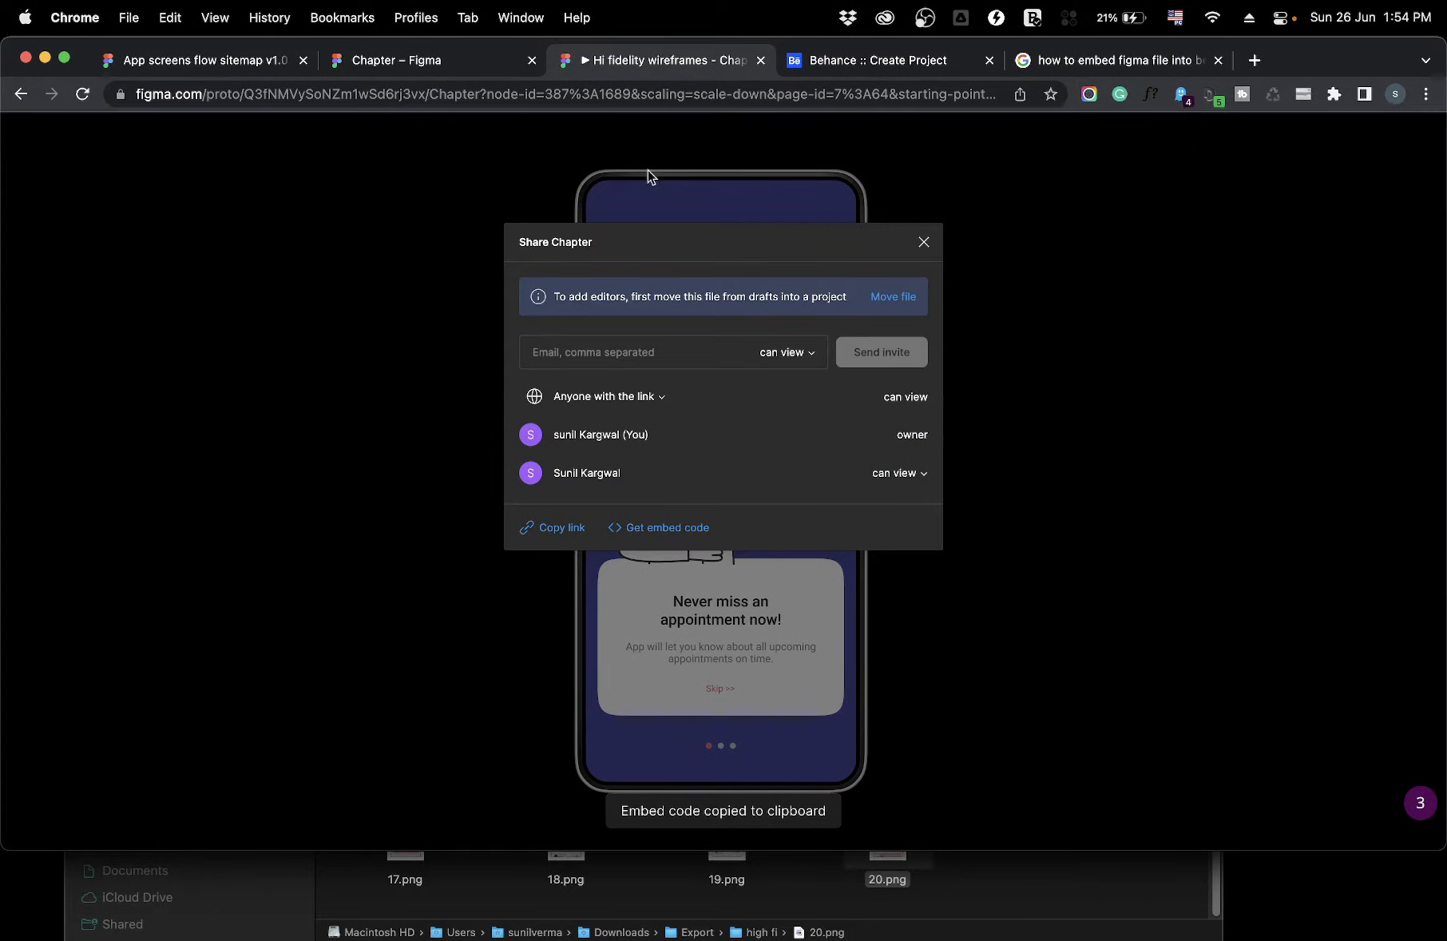
Switch to the Behance project and embed the Figma prototype using the copied iframe code
{"action": "left_click", "coordinate": [780, 70]}
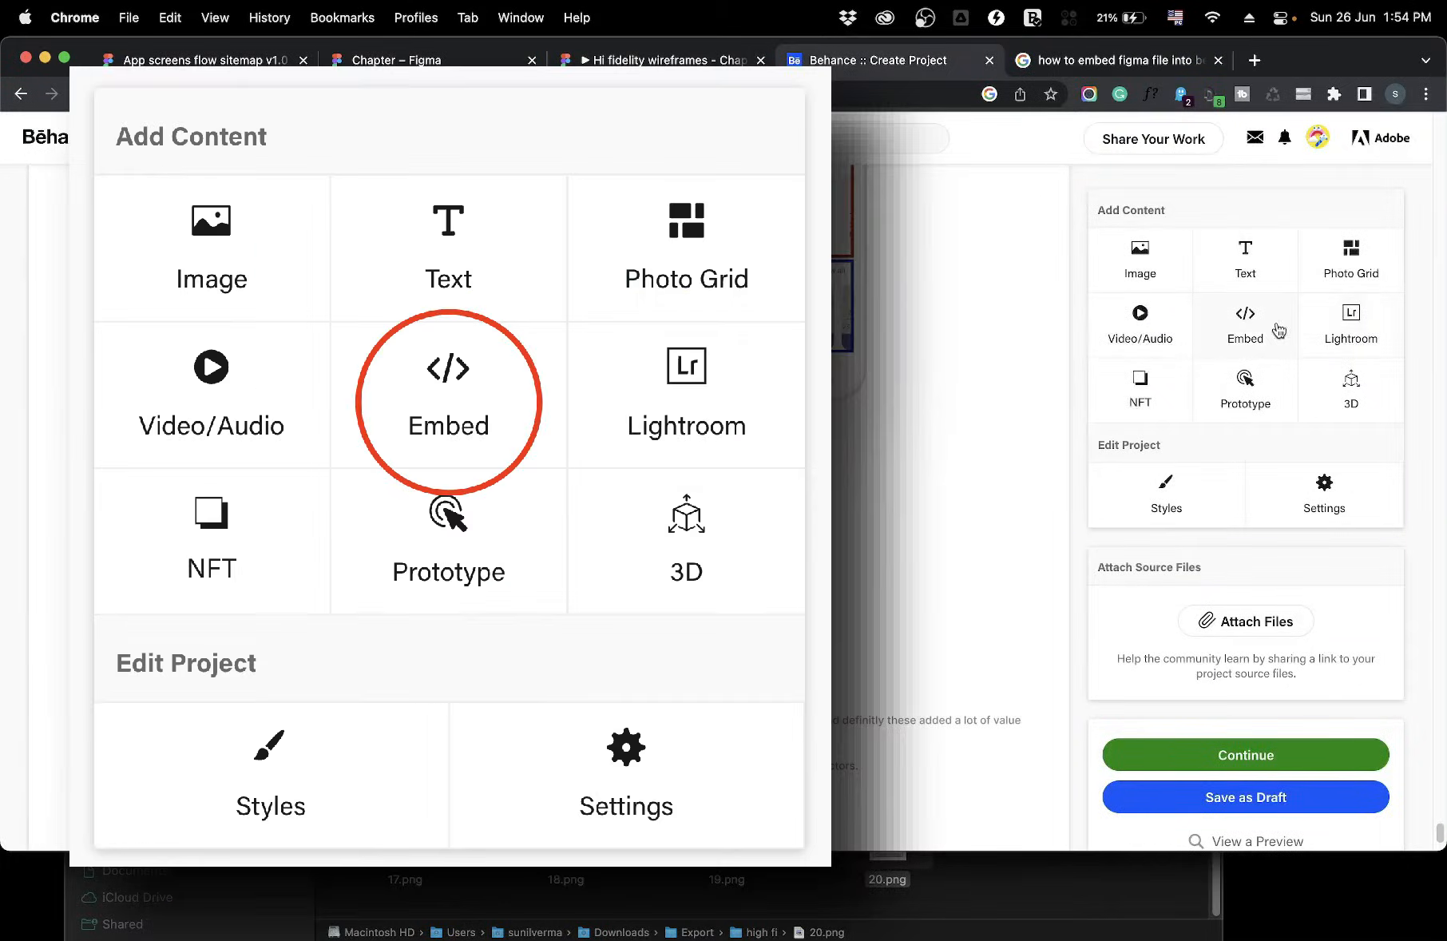
{"action": "left_click", "coordinate": [1245, 328]}
{"action": "left_click", "coordinate": [584, 514]}
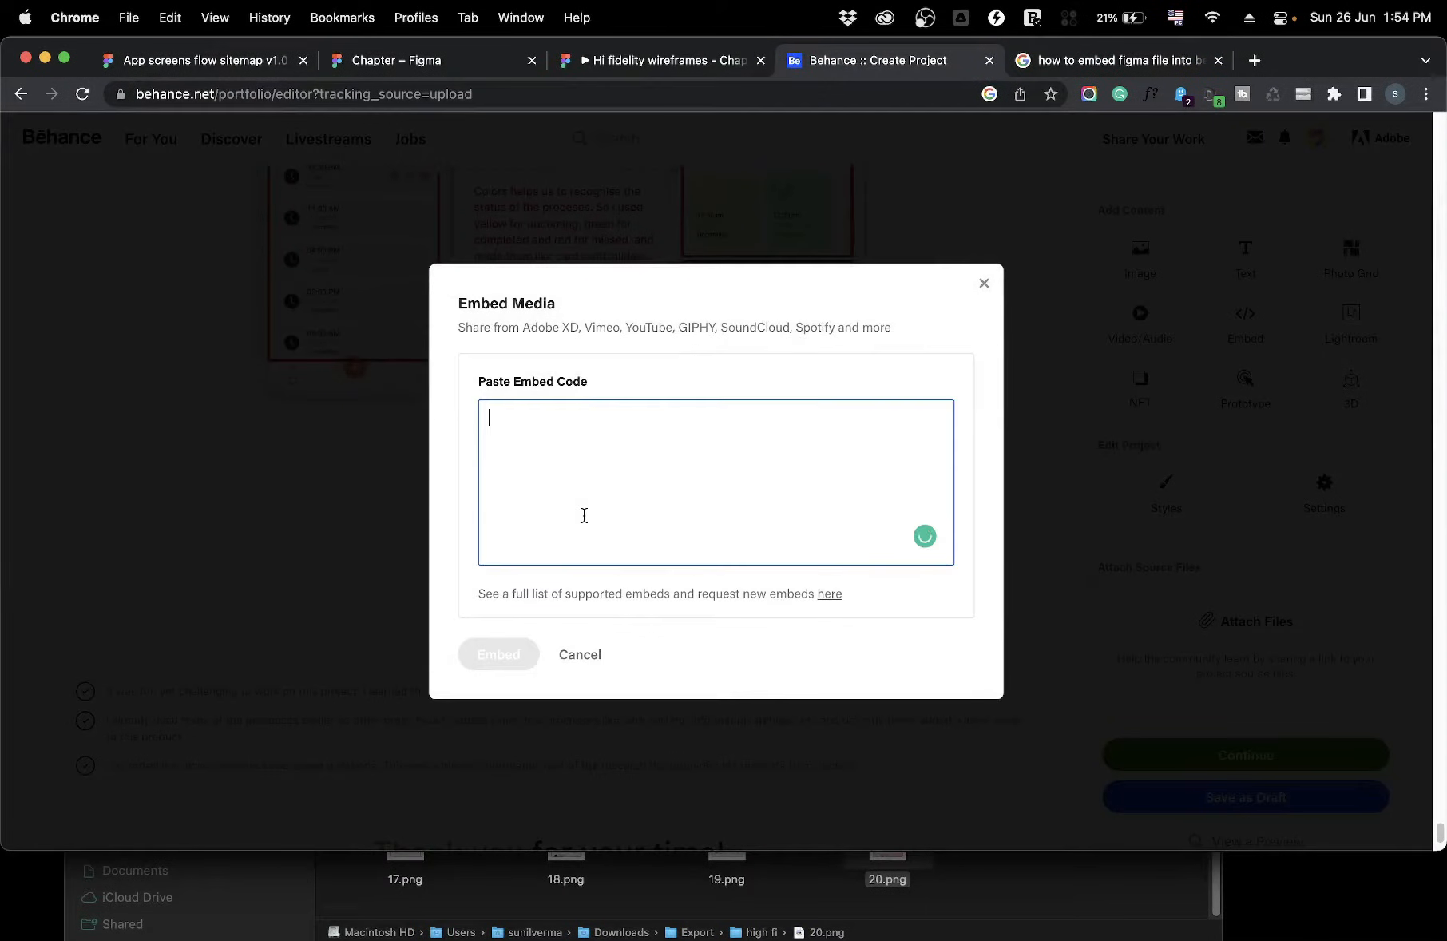
{"action": "key", "text": "super+v"}
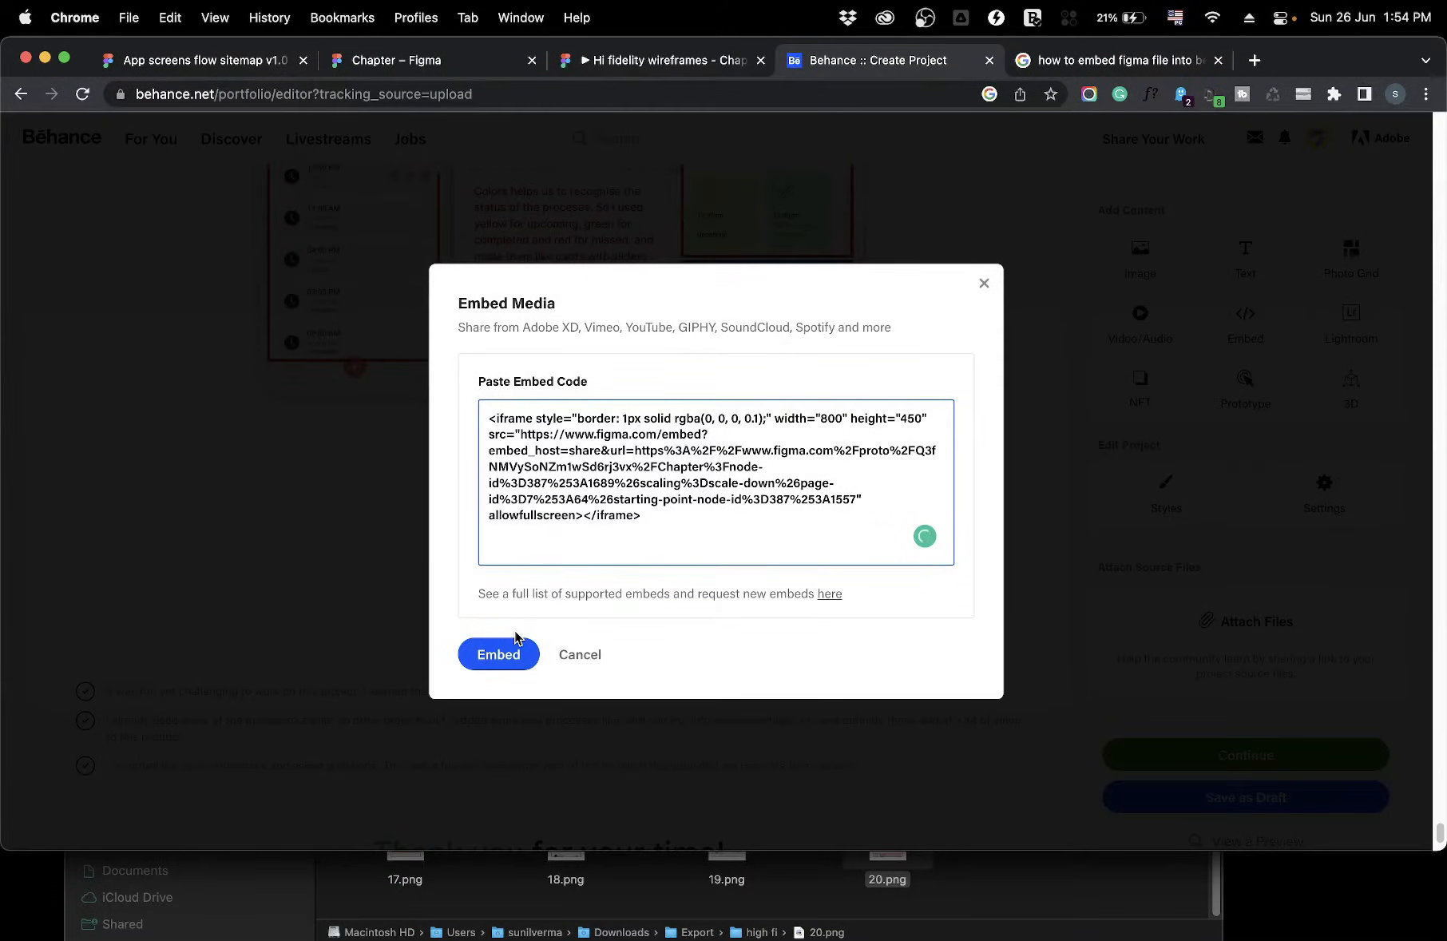
{"action": "left_click", "coordinate": [504, 654]}
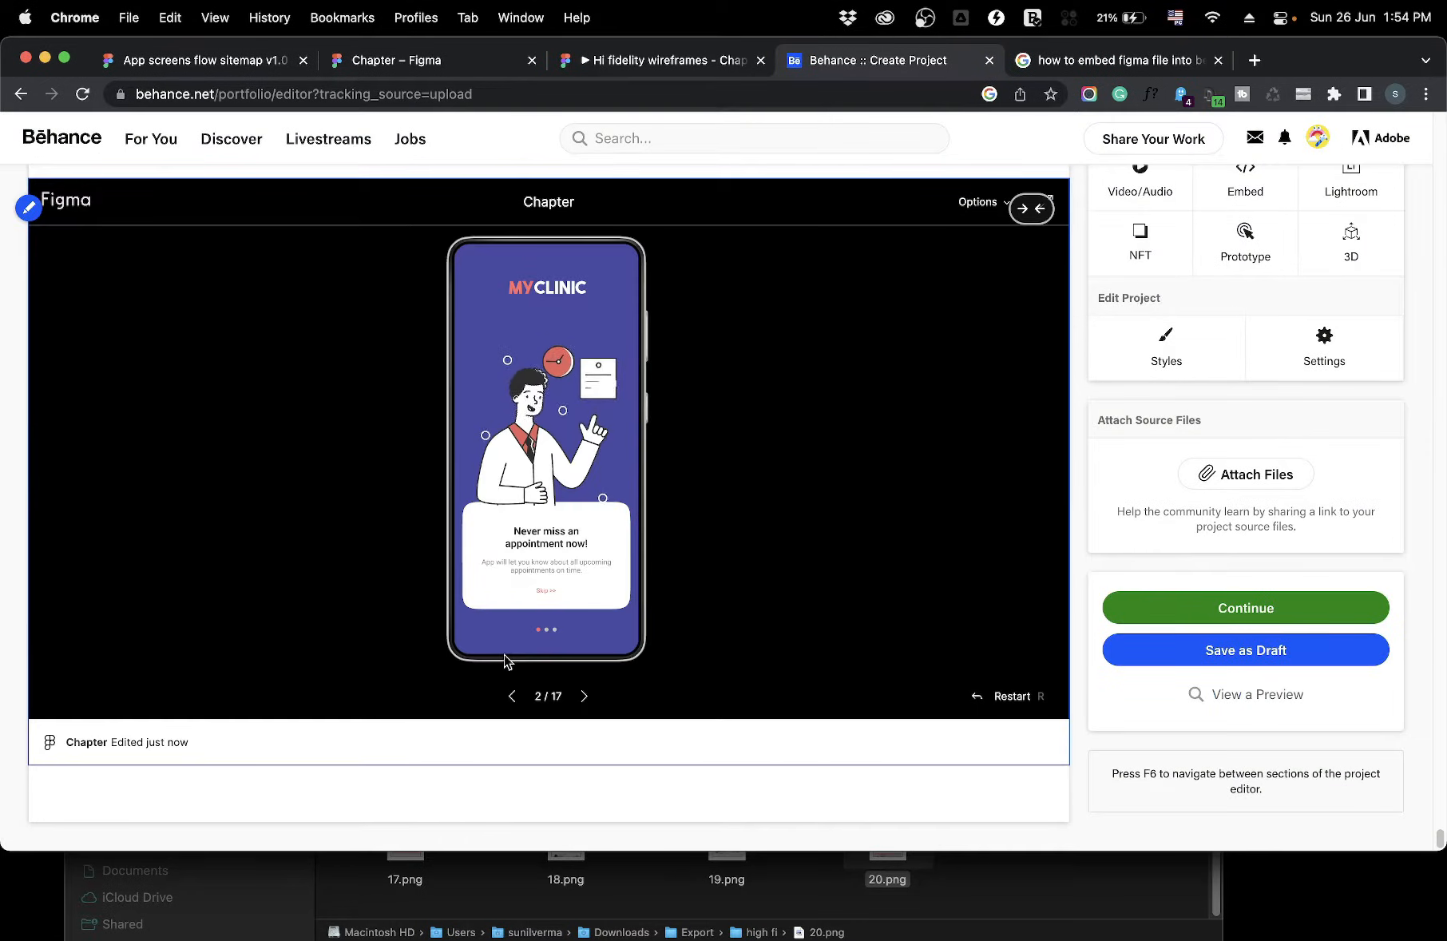
Test the embedded prototype by swiping back and forth through its onboarding screens and on to the home screen
{"action": "scroll", "coordinate": [504, 655], "scroll_direction": "up", "scroll_amount": 4}
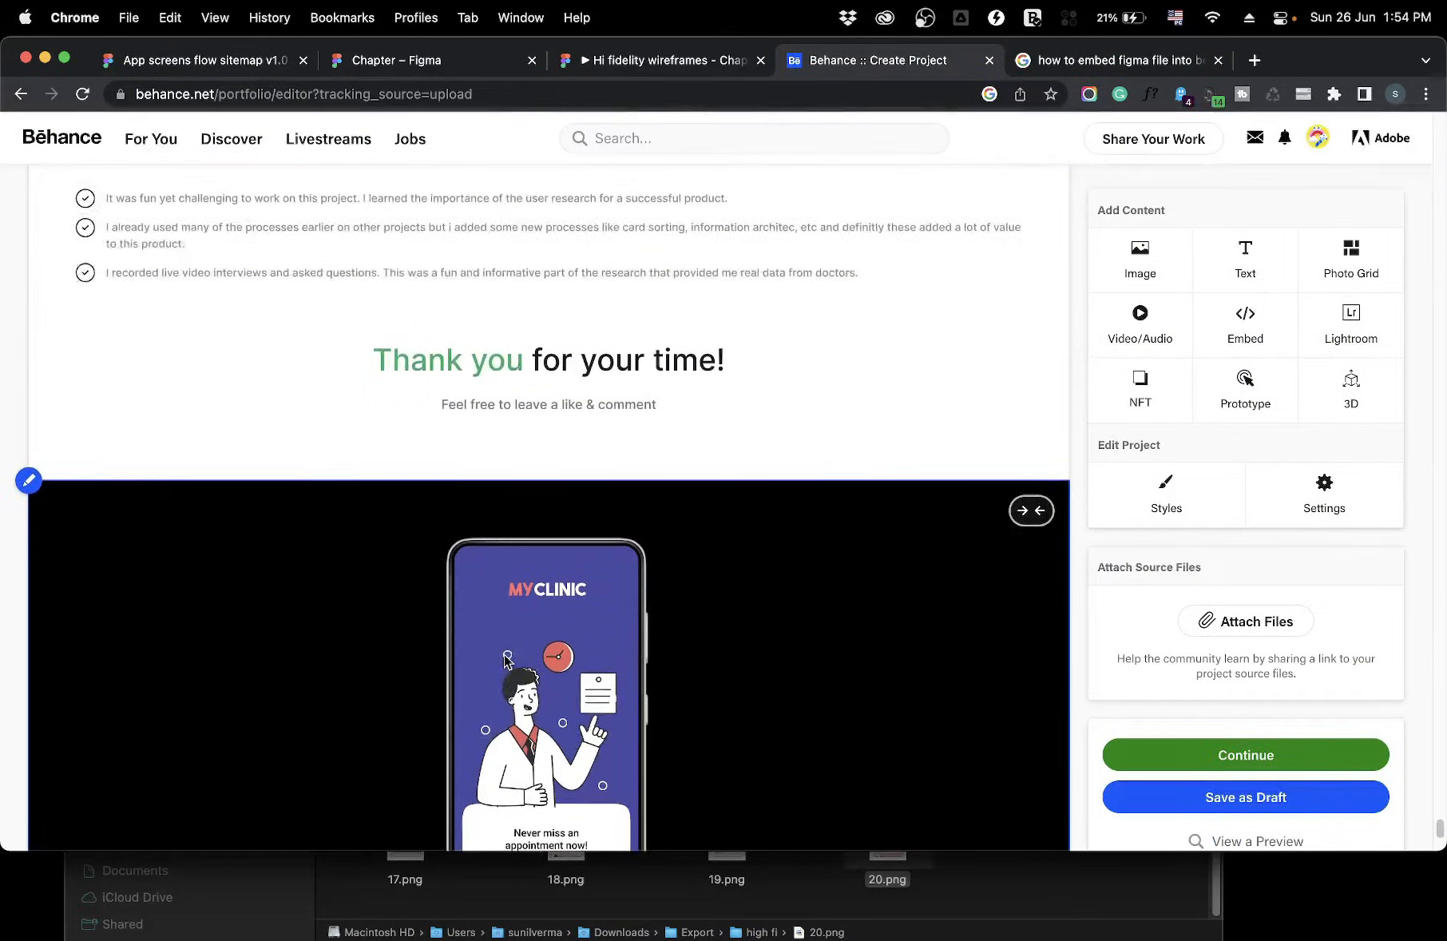
{"action": "scroll", "coordinate": [505, 679], "scroll_direction": "down", "scroll_amount": 2}
{"action": "left_click_drag", "start_coordinate": [586, 684], "coordinate": [404, 692]}
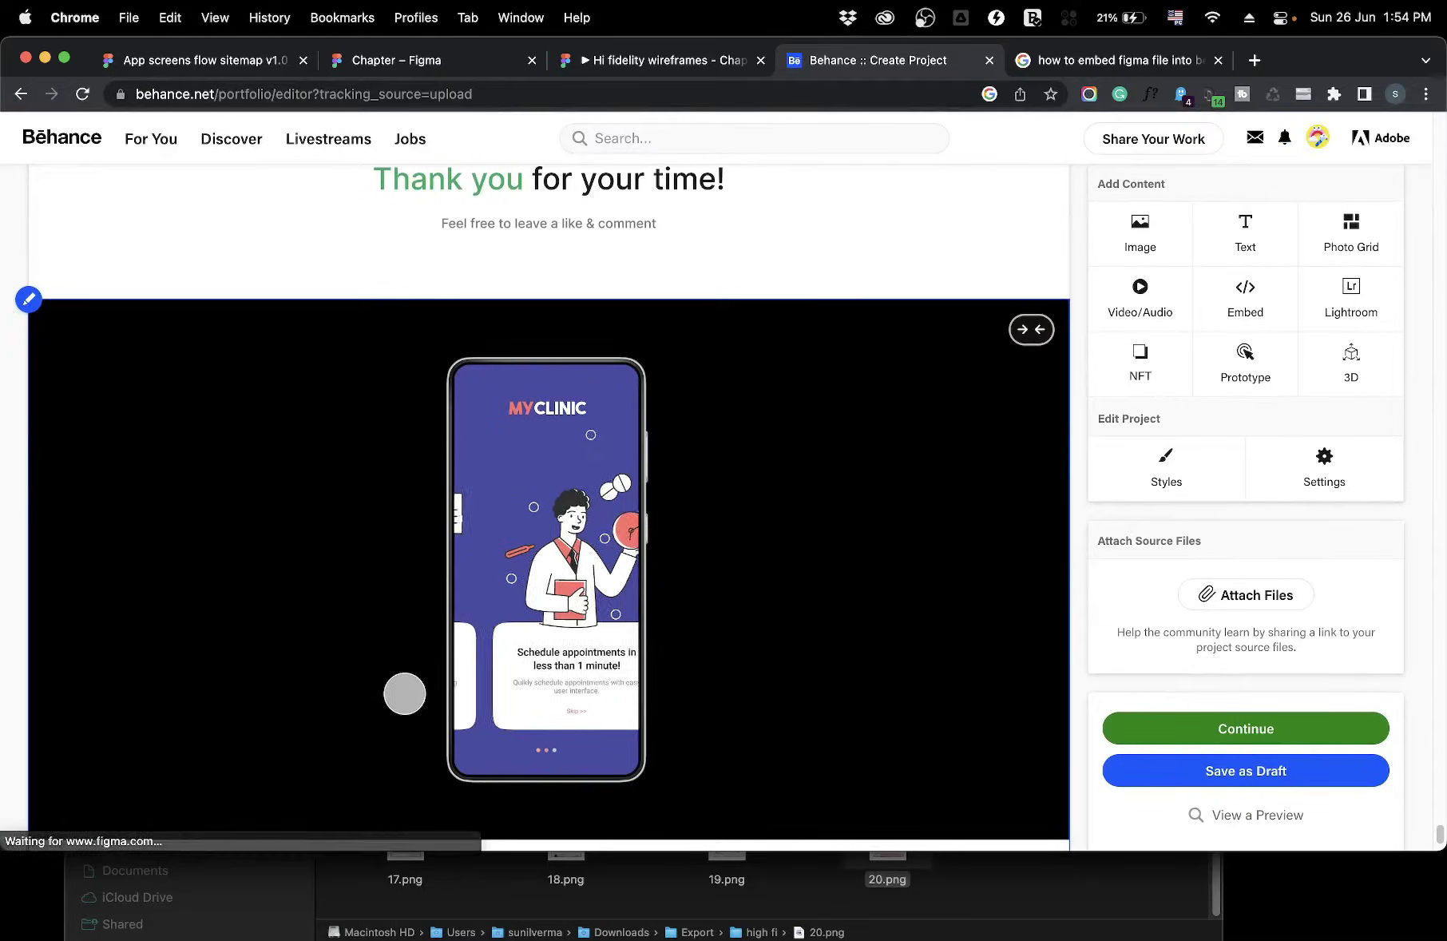
{"action": "left_click_drag", "start_coordinate": [580, 694], "coordinate": [761, 680]}
{"action": "left_click_drag", "start_coordinate": [514, 668], "coordinate": [731, 659]}
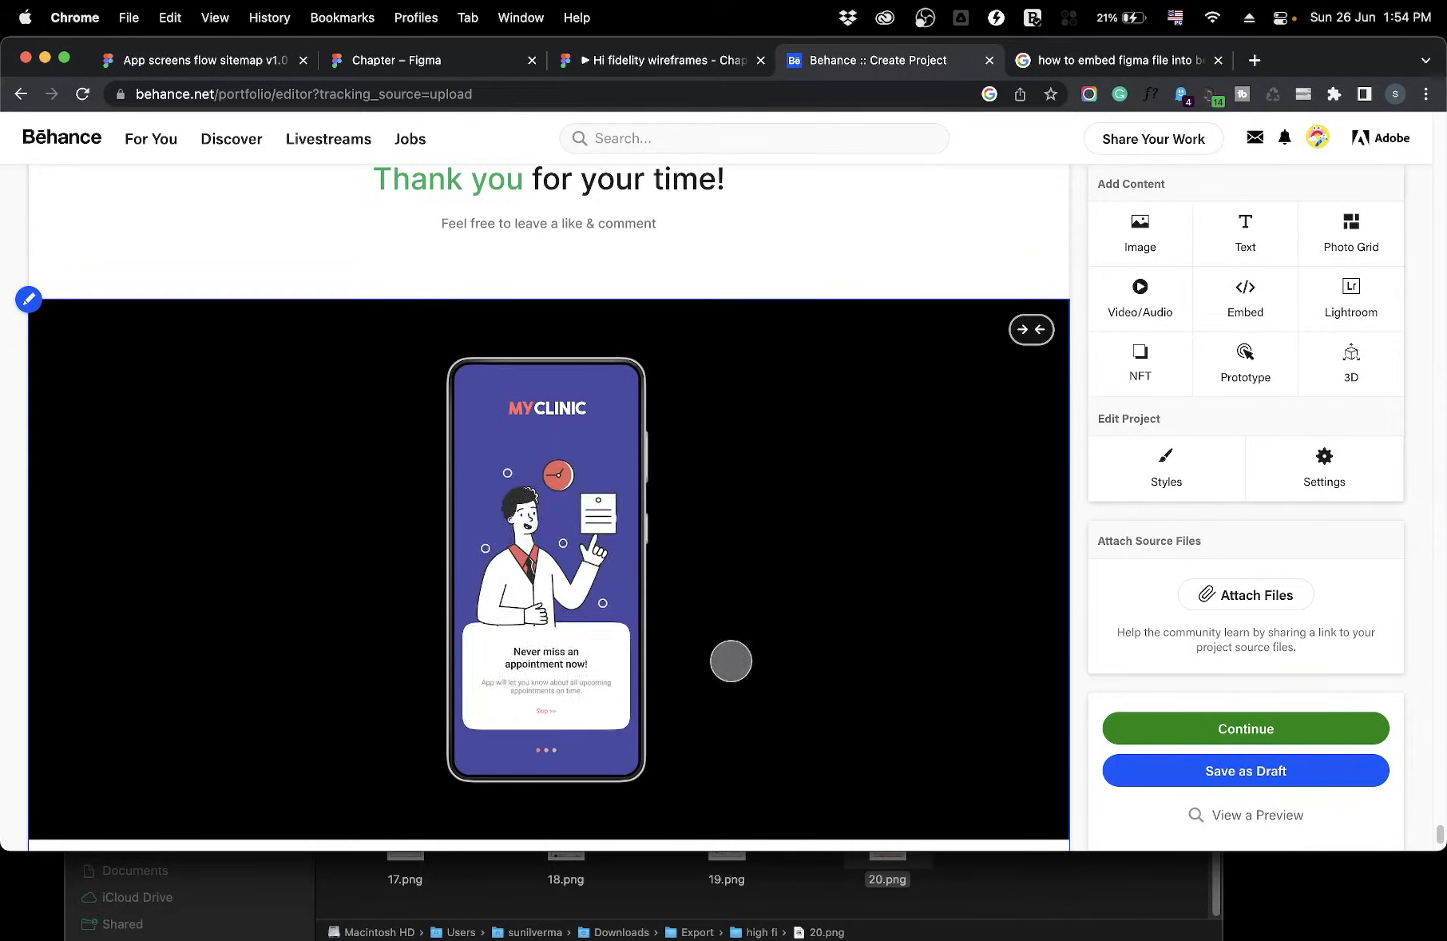
{"action": "left_click", "coordinate": [549, 709]}
{"action": "mouse_move", "coordinate": [555, 694]}
{"action": "left_mouse_down"}
{"action": "mouse_move", "coordinate": [557, 623]}
{"action": "mouse_move", "coordinate": [551, 717]}
{"action": "left_mouse_up"}
{"action": "left_click_drag", "start_coordinate": [604, 544], "coordinate": [325, 553]}
{"action": "left_click_drag", "start_coordinate": [511, 556], "coordinate": [731, 531]}
{"action": "left_click_drag", "start_coordinate": [619, 541], "coordinate": [391, 520]}
{"action": "left_click_drag", "start_coordinate": [531, 552], "coordinate": [659, 558]}
{"action": "mouse_move", "coordinate": [630, 560]}
{"action": "left_mouse_down"}
{"action": "mouse_move", "coordinate": [414, 550]}
{"action": "mouse_move", "coordinate": [611, 558]}
{"action": "left_mouse_up"}
{"action": "mouse_move", "coordinate": [591, 559]}
{"action": "left_mouse_down"}
{"action": "mouse_move", "coordinate": [400, 556]}
{"action": "mouse_move", "coordinate": [615, 557]}
{"action": "left_mouse_up"}
{"action": "left_click_drag", "start_coordinate": [611, 558], "coordinate": [895, 482]}
{"action": "left_click_drag", "start_coordinate": [568, 551], "coordinate": [348, 546]}
{"action": "scroll", "coordinate": [348, 547], "scroll_direction": "down", "scroll_amount": 1}
{"action": "left_click_drag", "start_coordinate": [479, 545], "coordinate": [846, 502]}
{"action": "scroll", "coordinate": [846, 503], "scroll_direction": "up", "scroll_amount": 1}
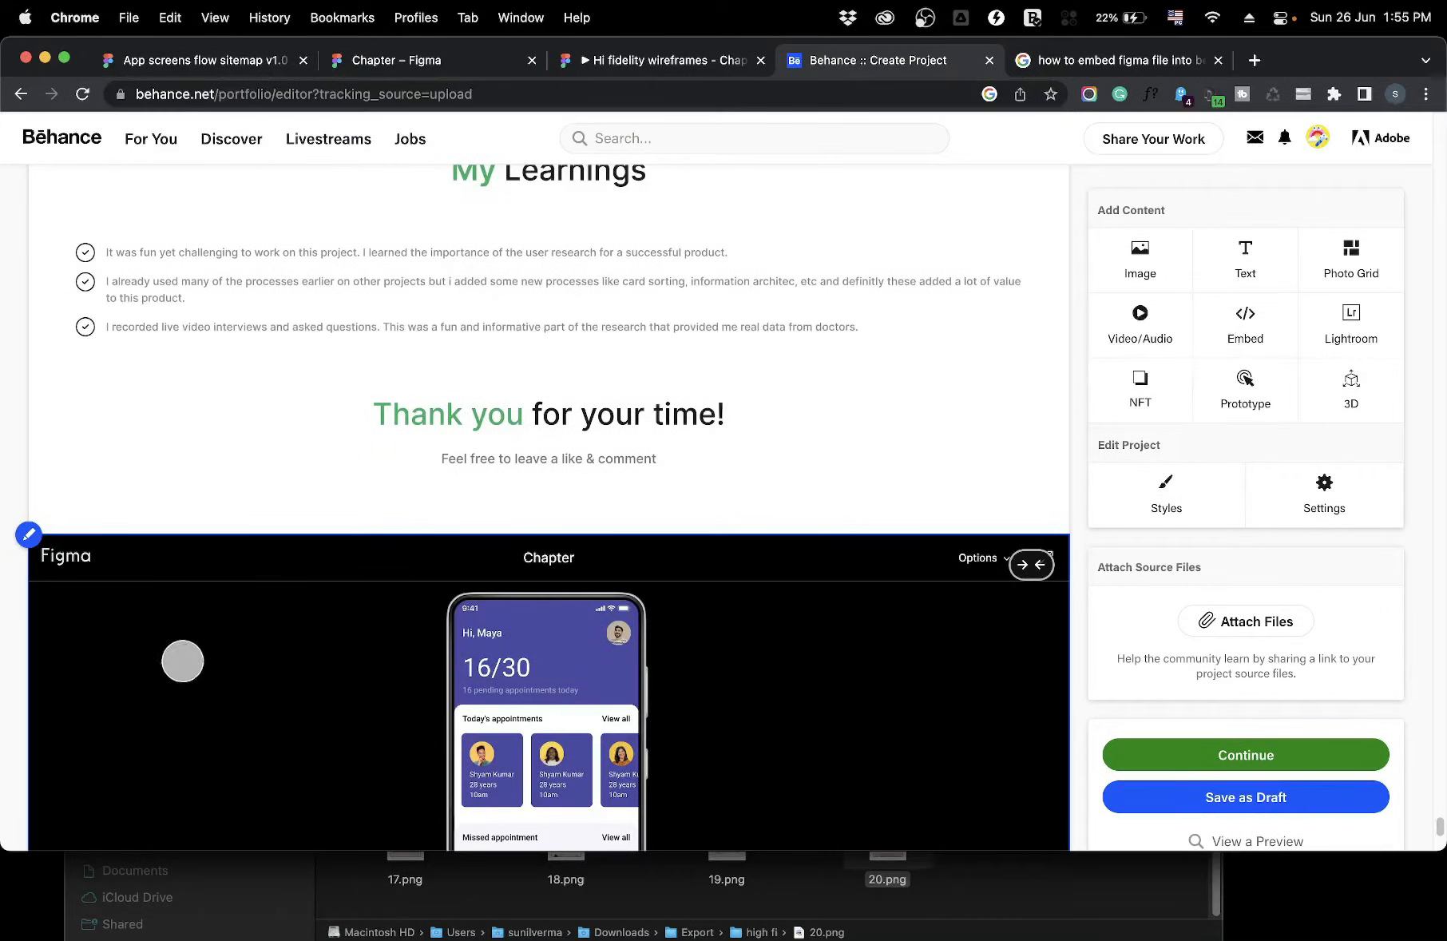
Reorder the project content so the Figma embed sits third, right after the second image, and save the new order
{"action": "scroll", "coordinate": [103, 605], "scroll_direction": "down", "scroll_amount": 3}
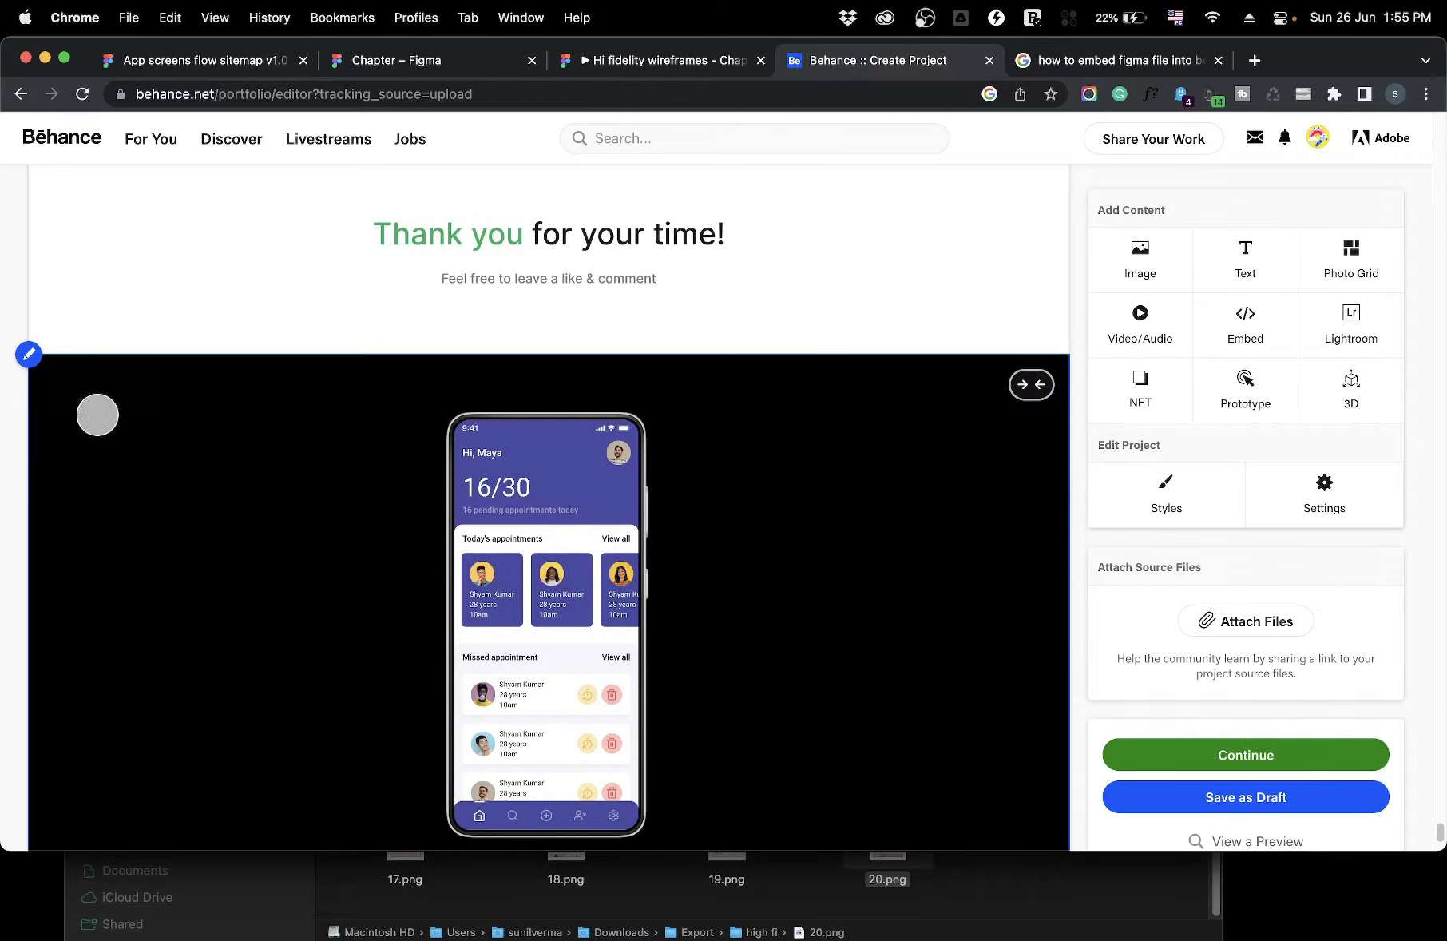
{"action": "left_click", "coordinate": [28, 355]}
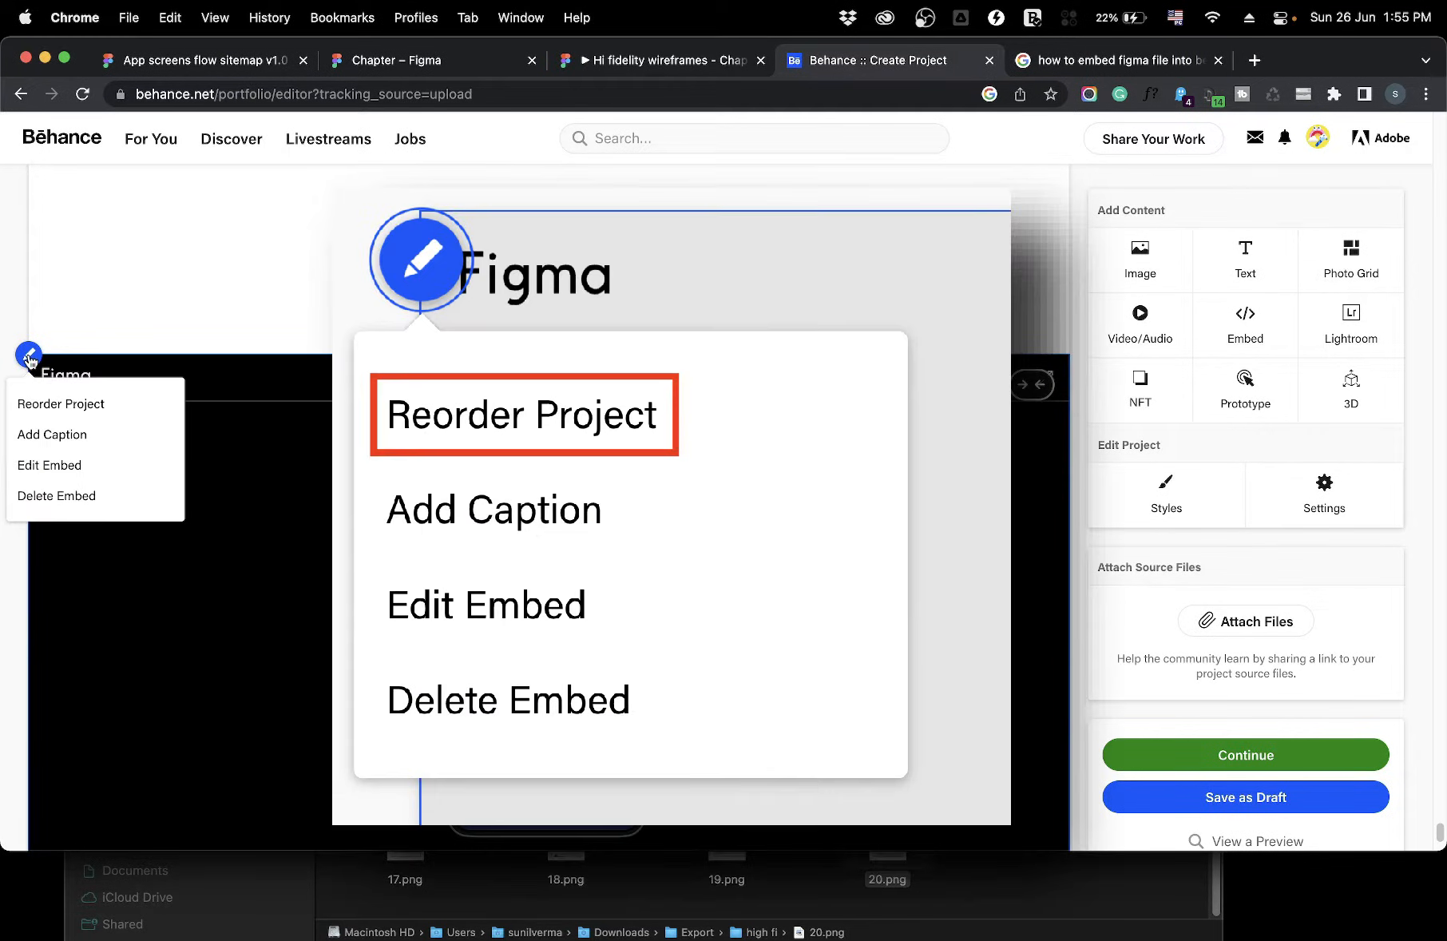
{"action": "left_click", "coordinate": [41, 405]}
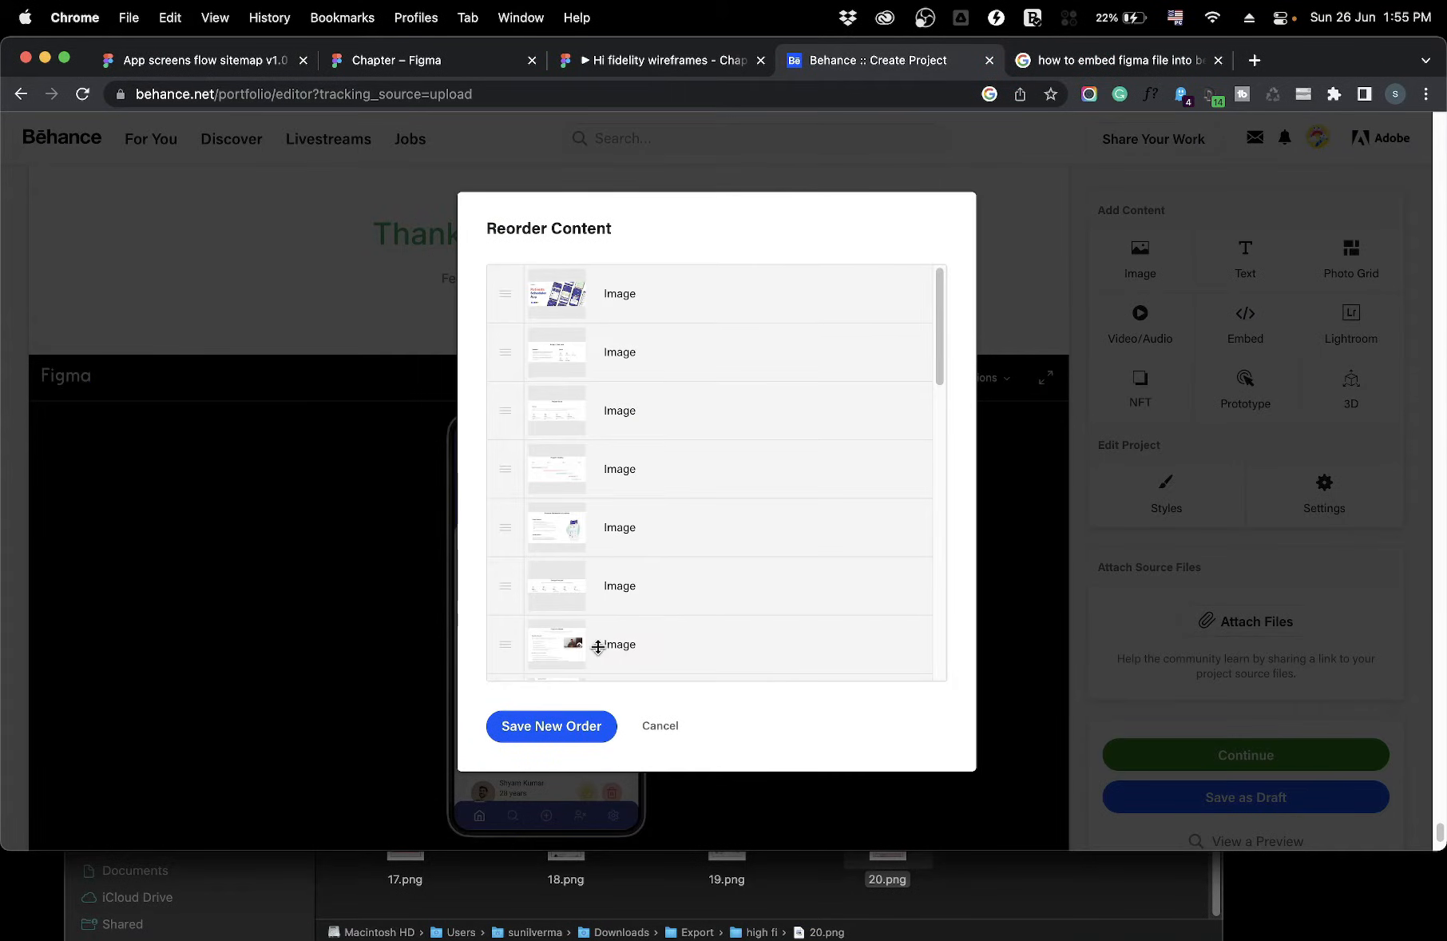
{"action": "scroll", "coordinate": [598, 646], "scroll_direction": "down", "scroll_amount": 15}
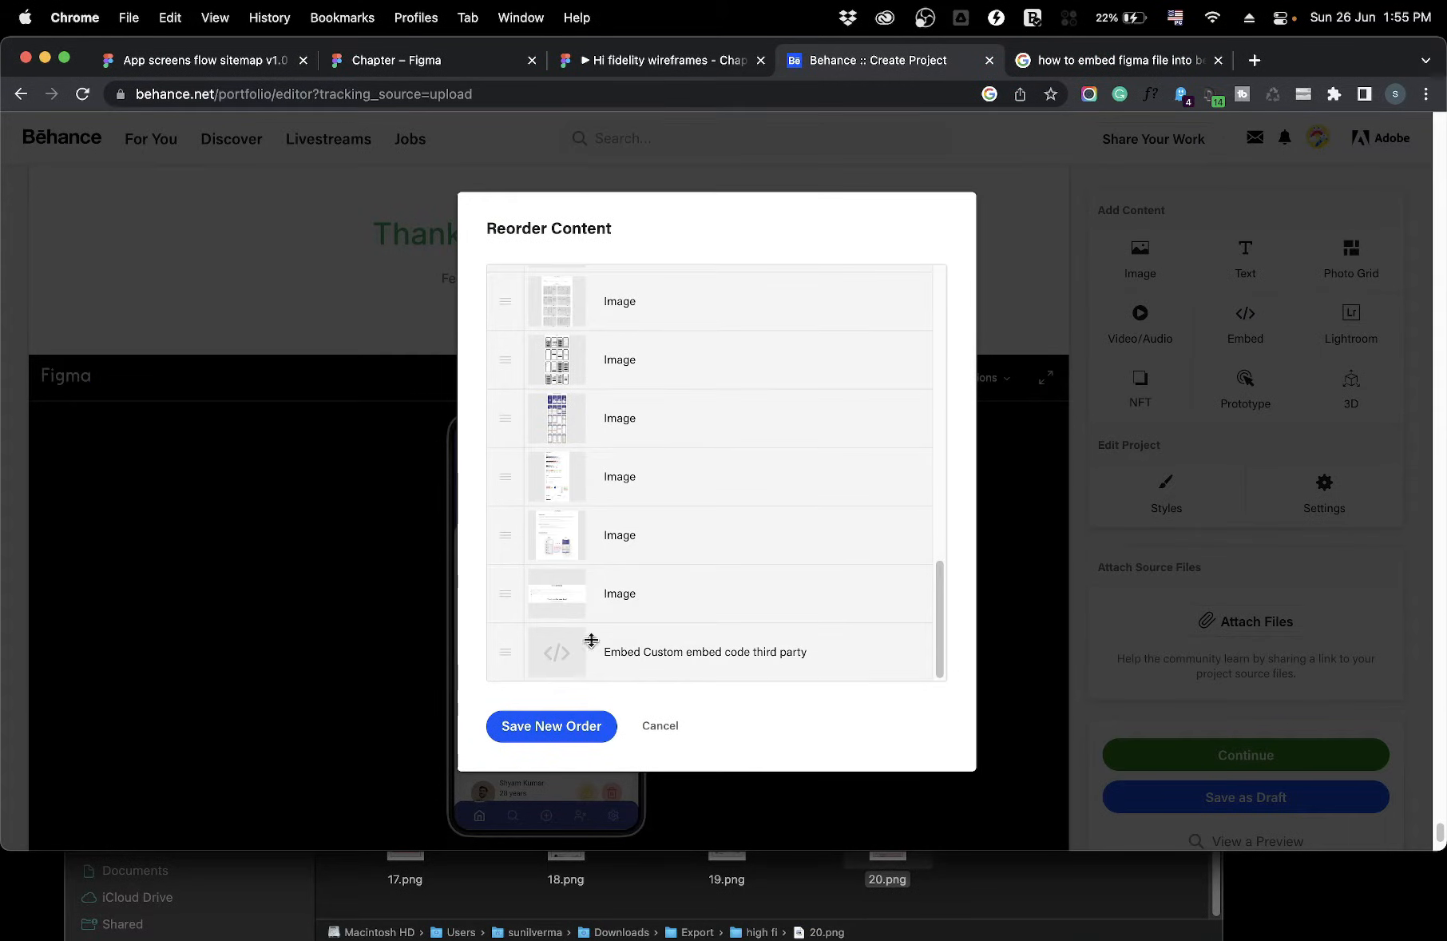
{"action": "left_click_drag", "start_coordinate": [507, 654], "coordinate": [500, 396]}
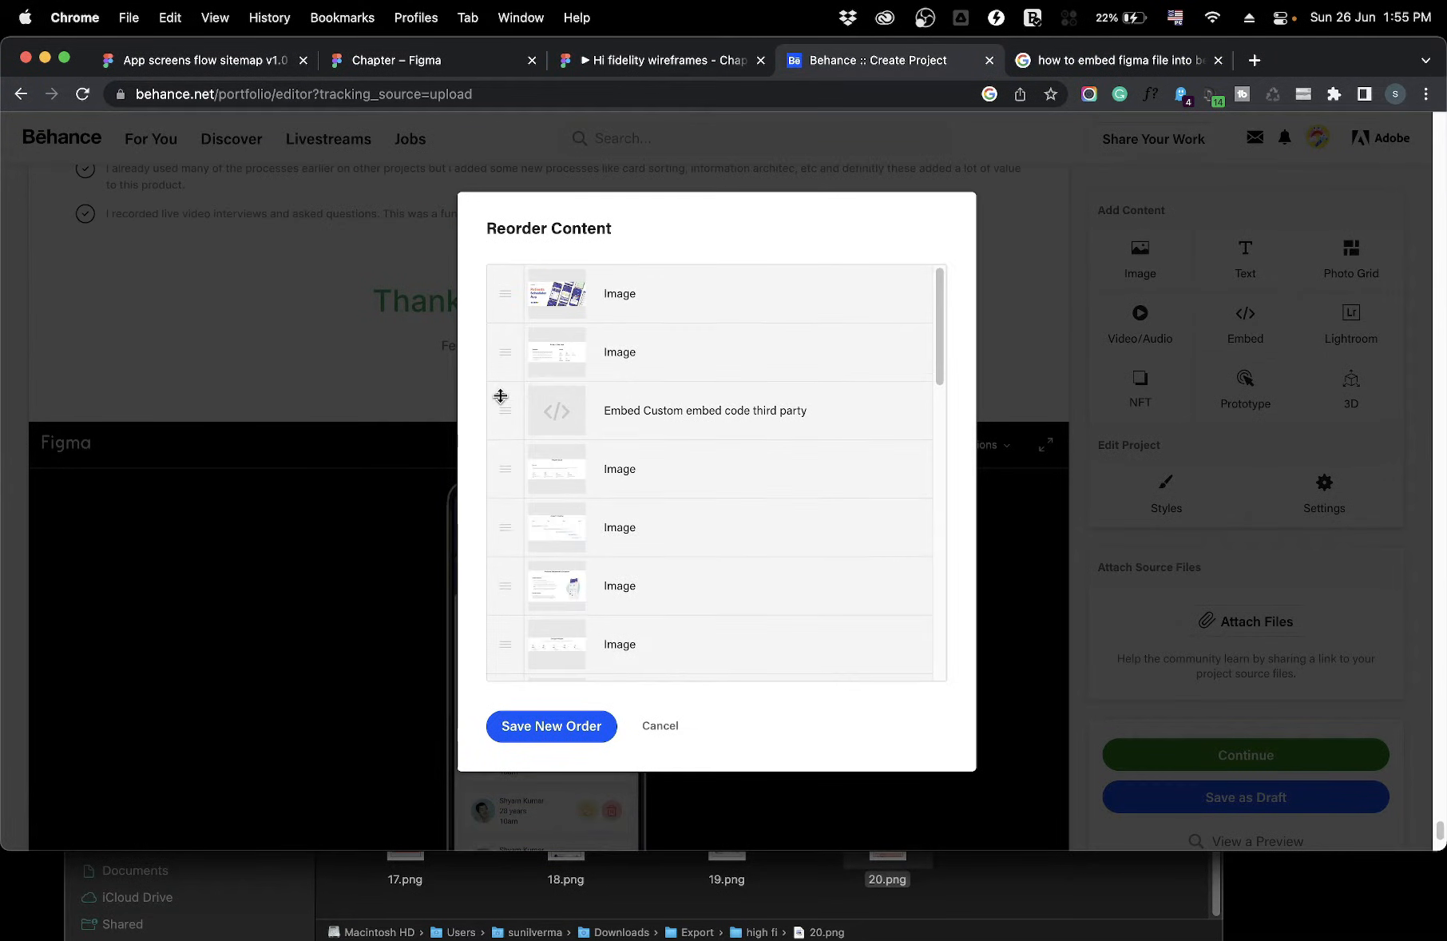
{"action": "left_click", "coordinate": [522, 728]}
Check the moved prototype embed by paging five screens forward and five screens back
{"action": "scroll", "coordinate": [522, 731], "scroll_direction": "down", "scroll_amount": 3}
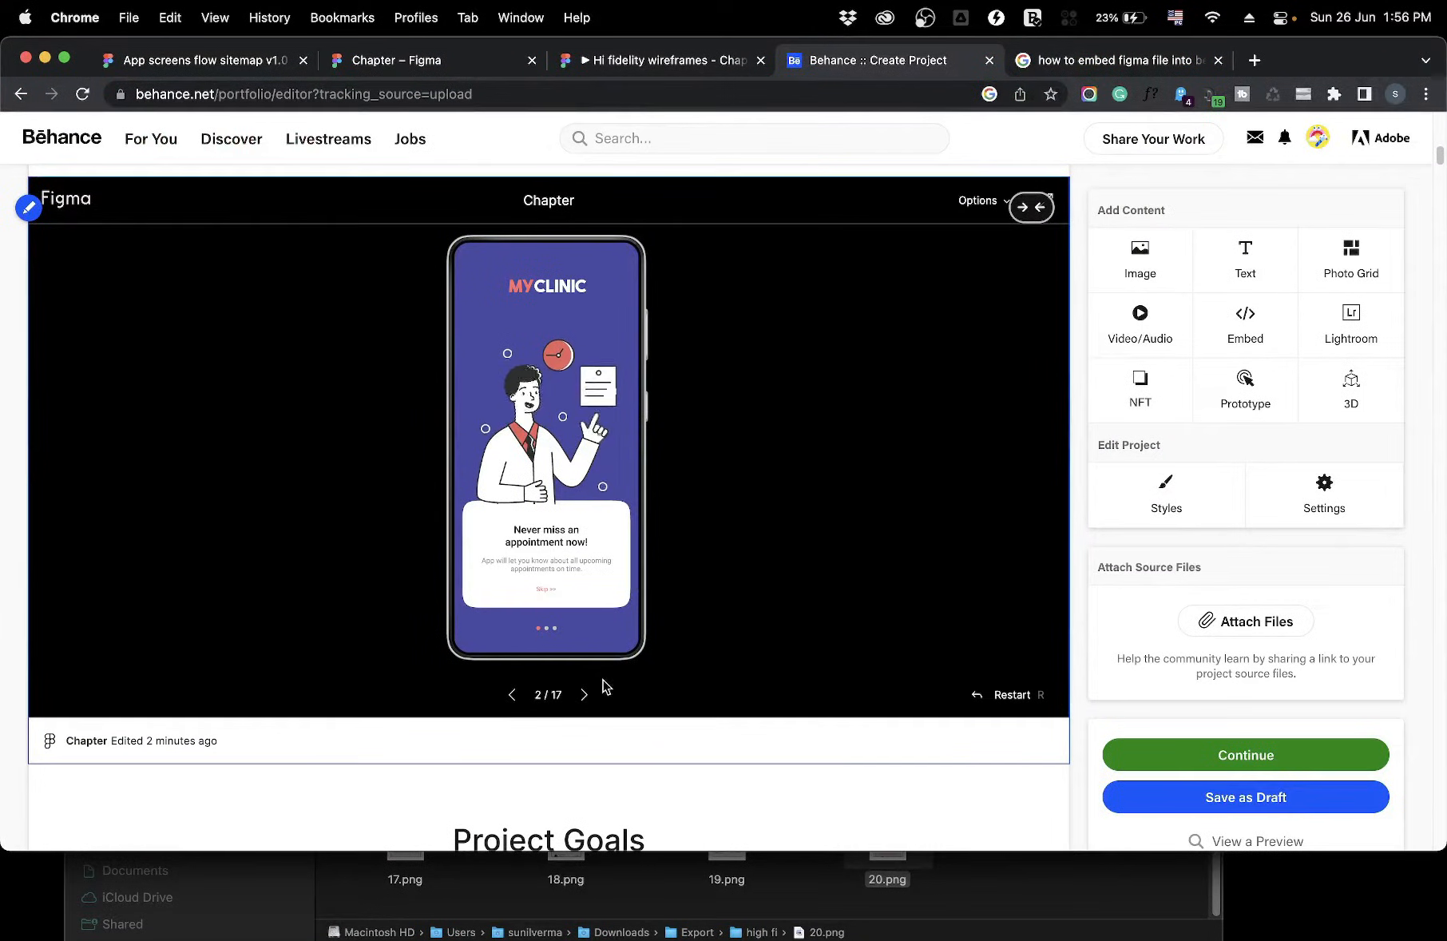
{"action": "left_click", "coordinate": [584, 693]}
{"action": "left_click", "coordinate": [584, 694]}
{"action": "left_click", "coordinate": [584, 693]}
{"action": "left_click", "coordinate": [583, 693]}
{"action": "left_click", "coordinate": [584, 694]}
{"action": "left_click", "coordinate": [512, 694]}
{"action": "left_click", "coordinate": [511, 694]}
{"action": "left_click", "coordinate": [511, 693]}
{"action": "left_click", "coordinate": [512, 694]}
{"action": "left_click", "coordinate": [512, 694]}
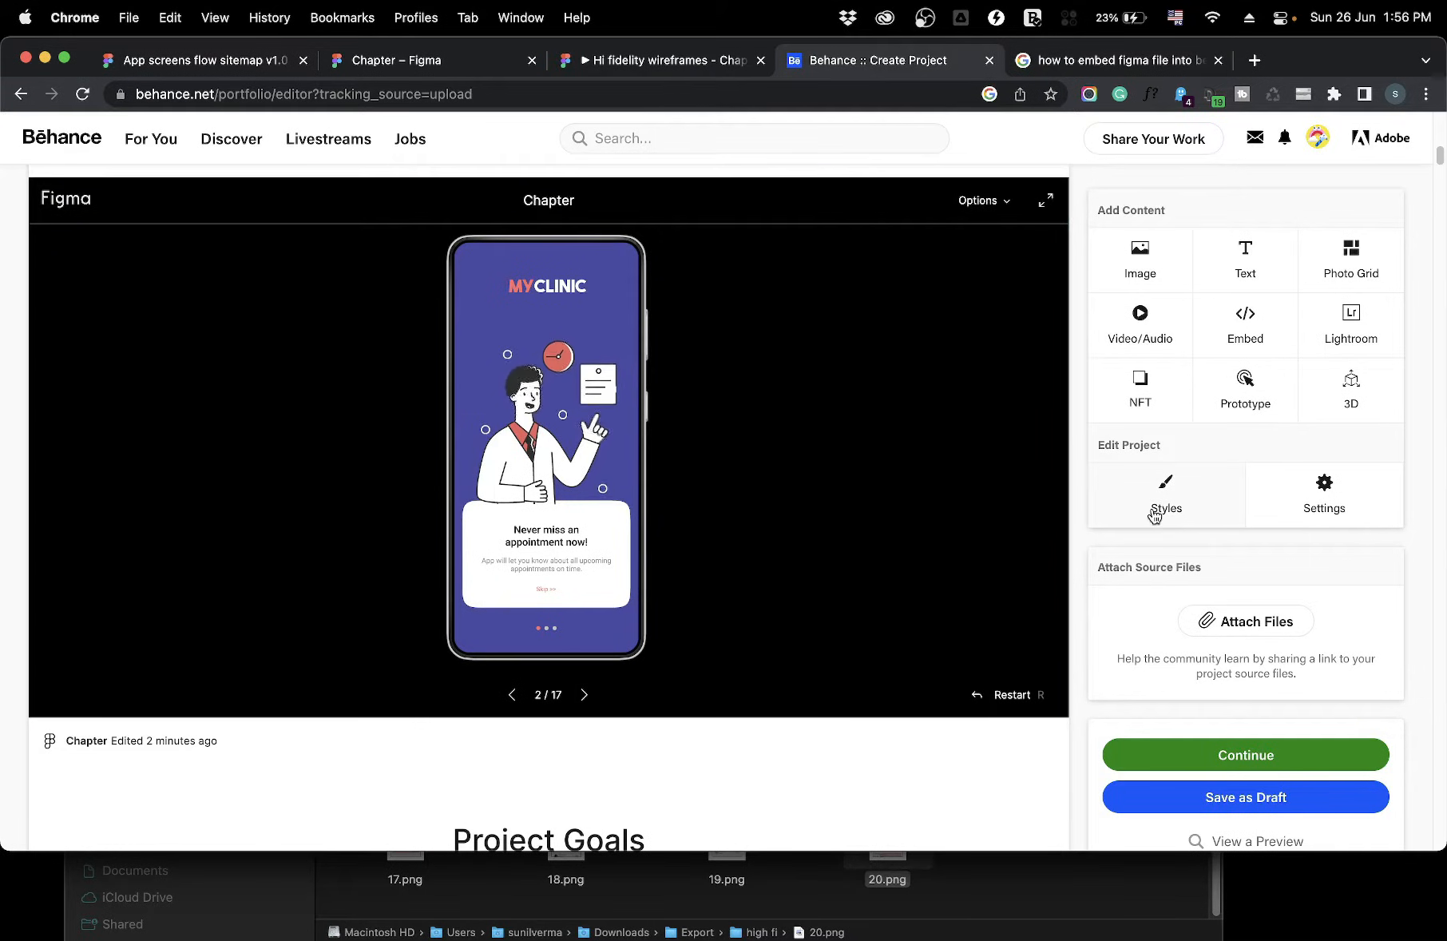
Continue to the publishing details and title the project "My Clinic - An App for Doctors to manage appointments"
{"action": "scroll", "coordinate": [1142, 667], "scroll_direction": "down", "scroll_amount": 1}
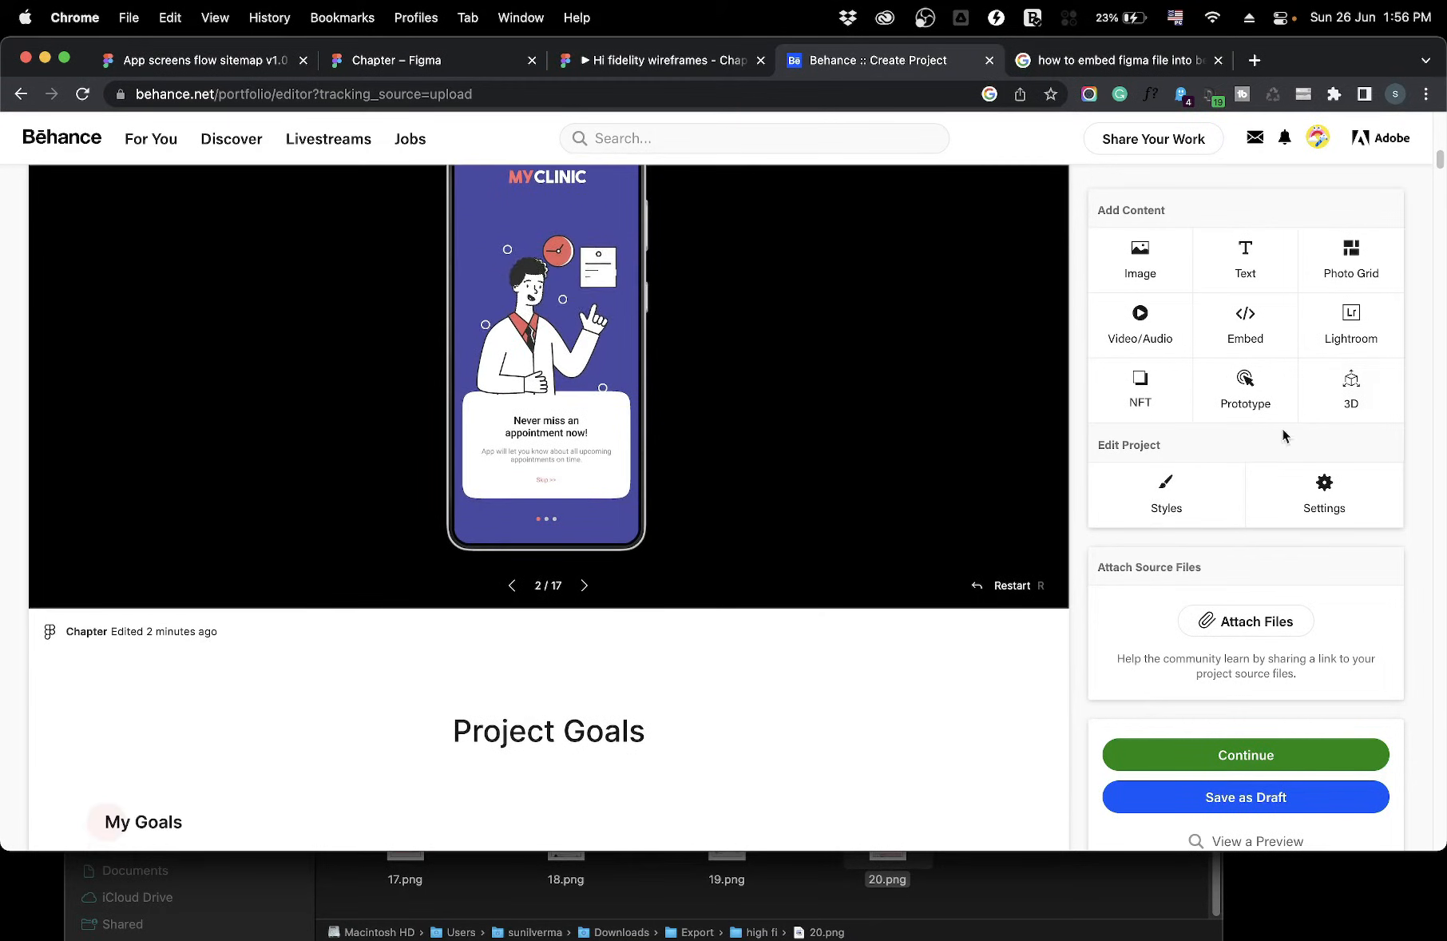
{"action": "scroll", "coordinate": [1183, 591], "scroll_direction": "down", "scroll_amount": 3}
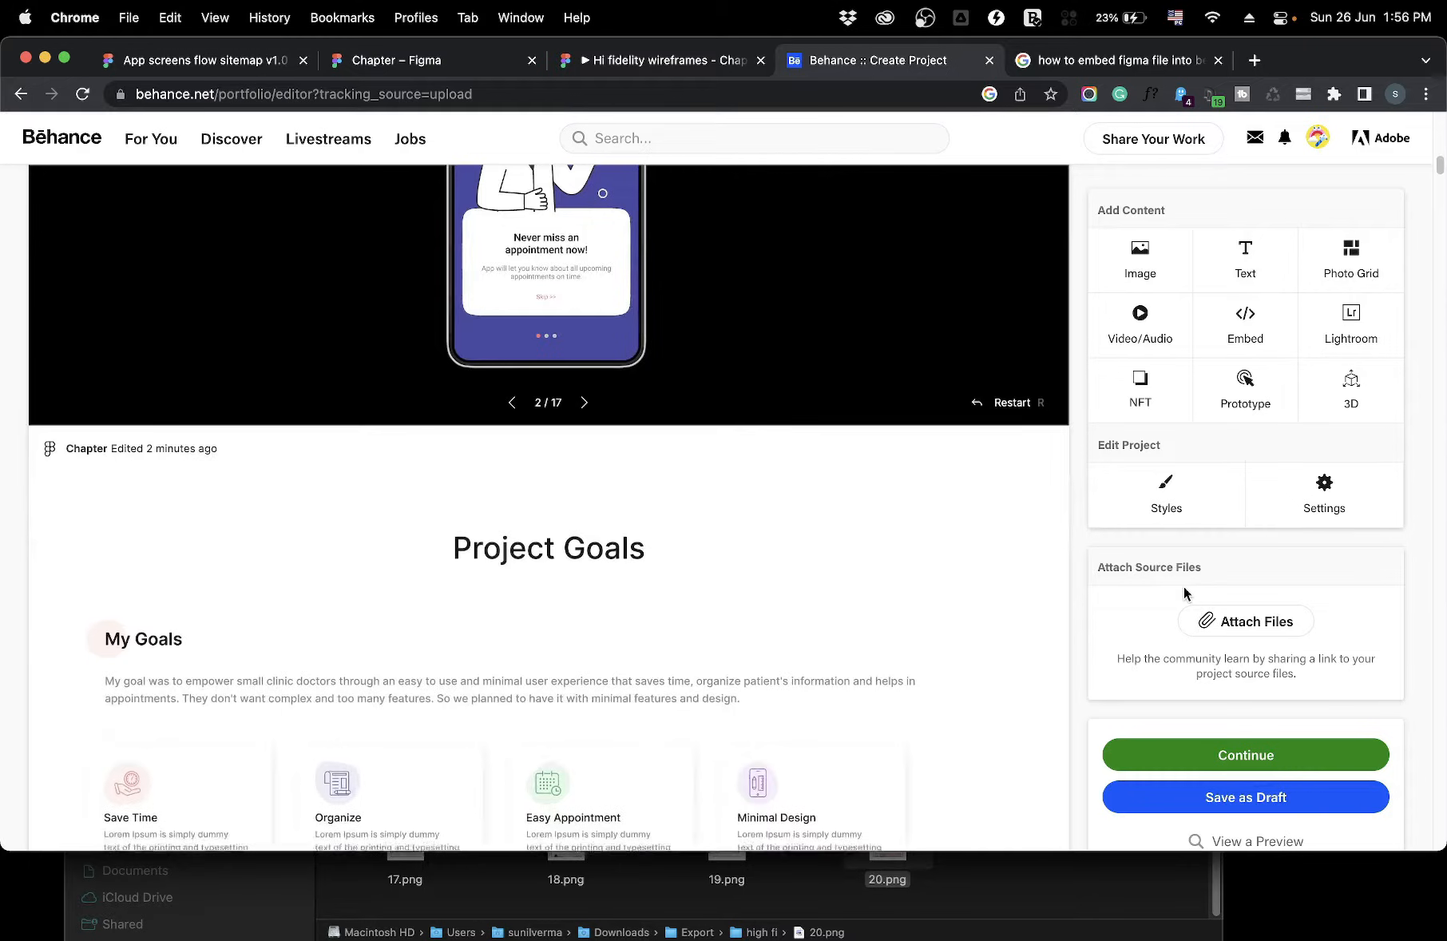
{"action": "scroll", "coordinate": [1269, 756], "scroll_direction": "down", "scroll_amount": 1}
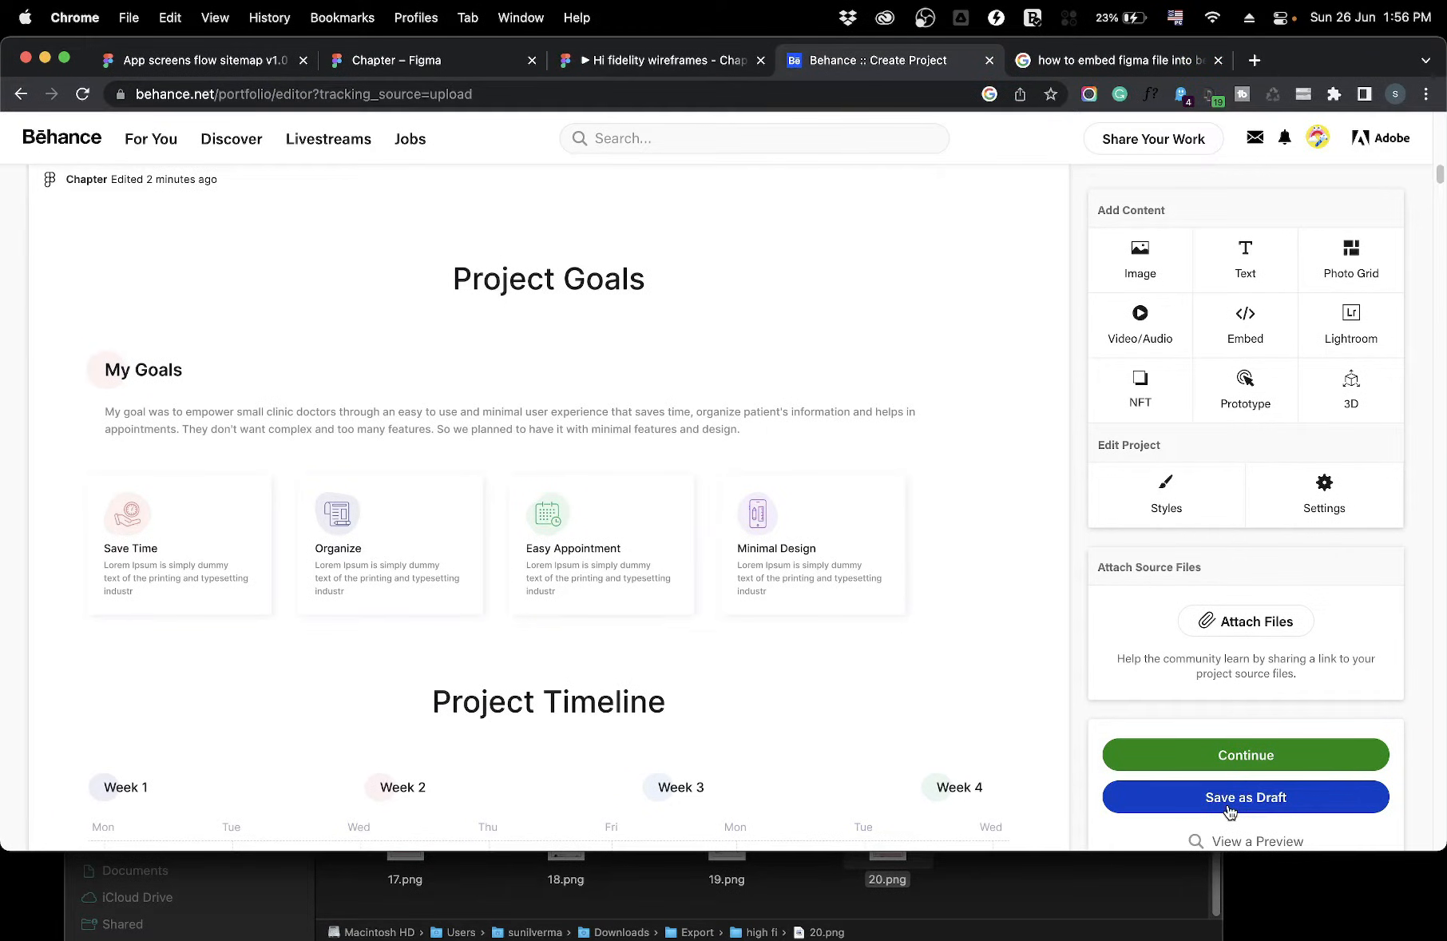
{"action": "left_click", "coordinate": [1242, 762]}
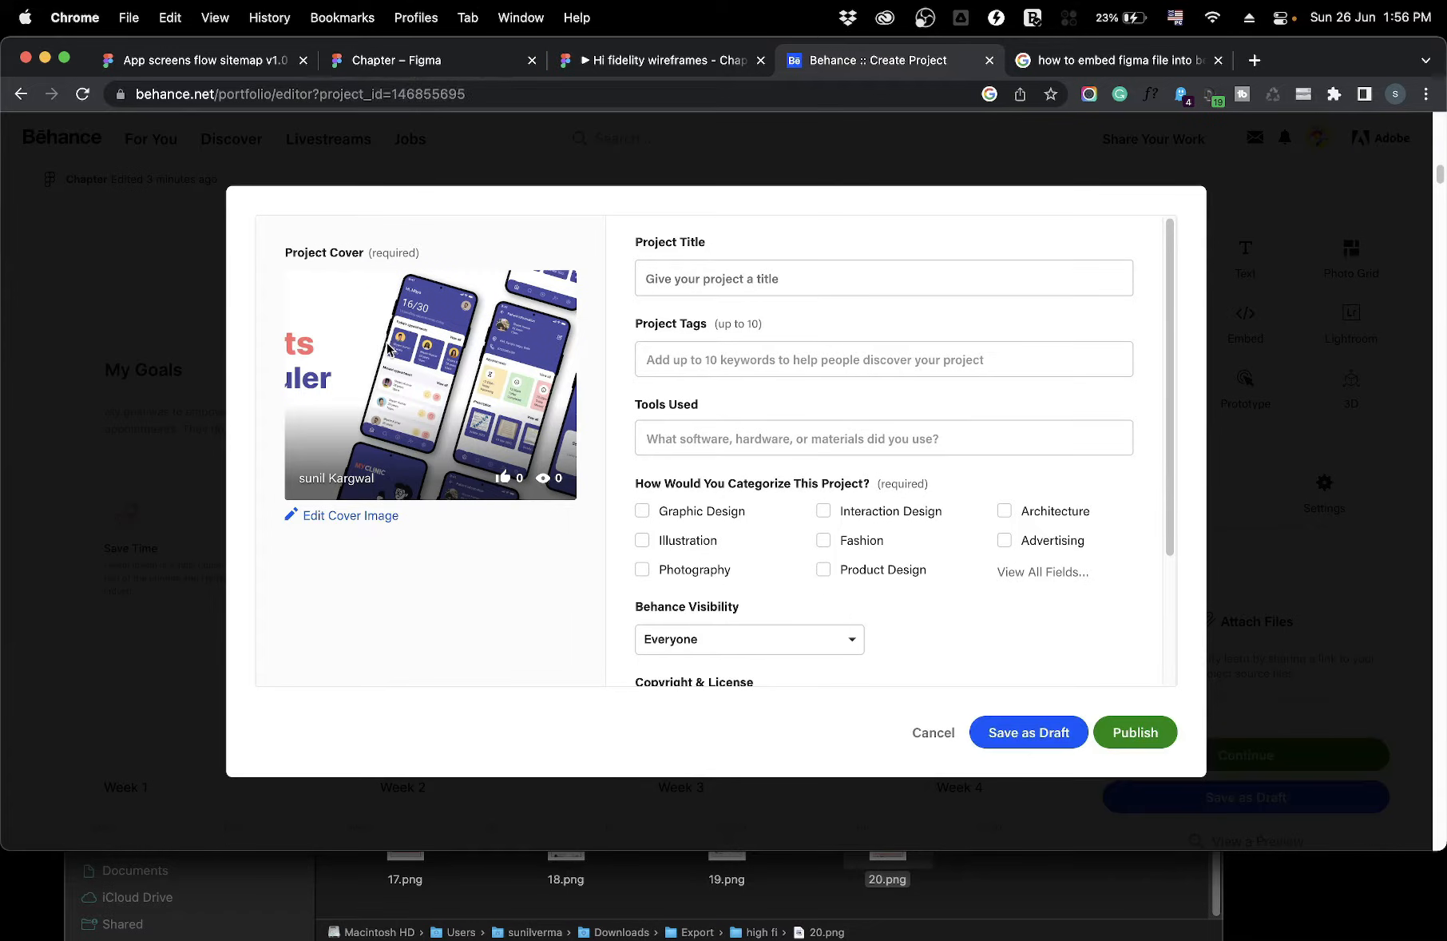
{"action": "left_click", "coordinate": [698, 285]}
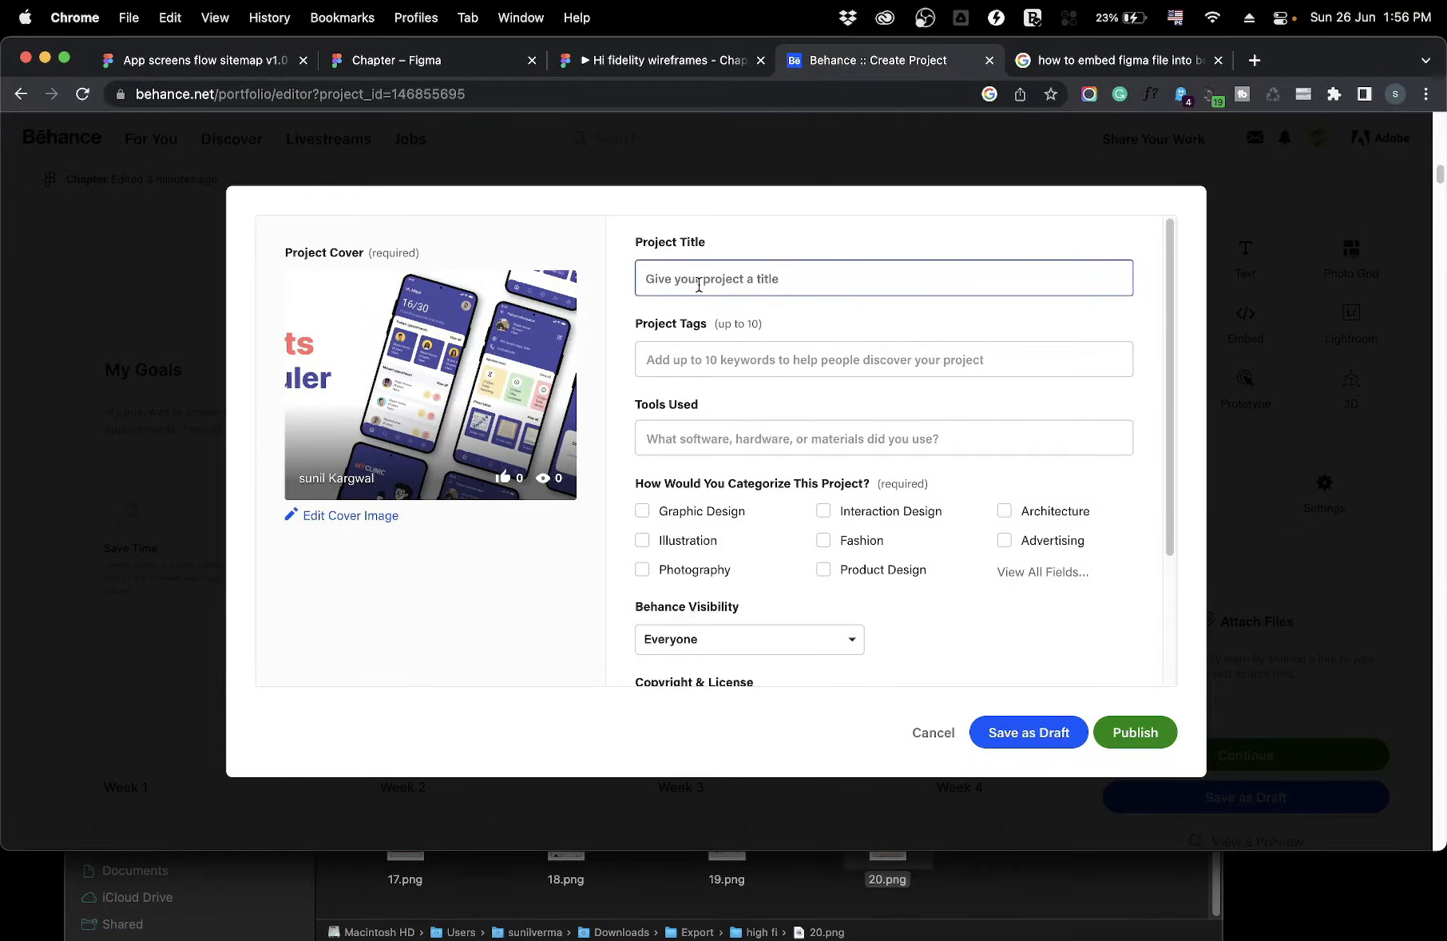
{"action": "type", "text": "My Clinic"}
{"action": "type", "text": "- An App f"}
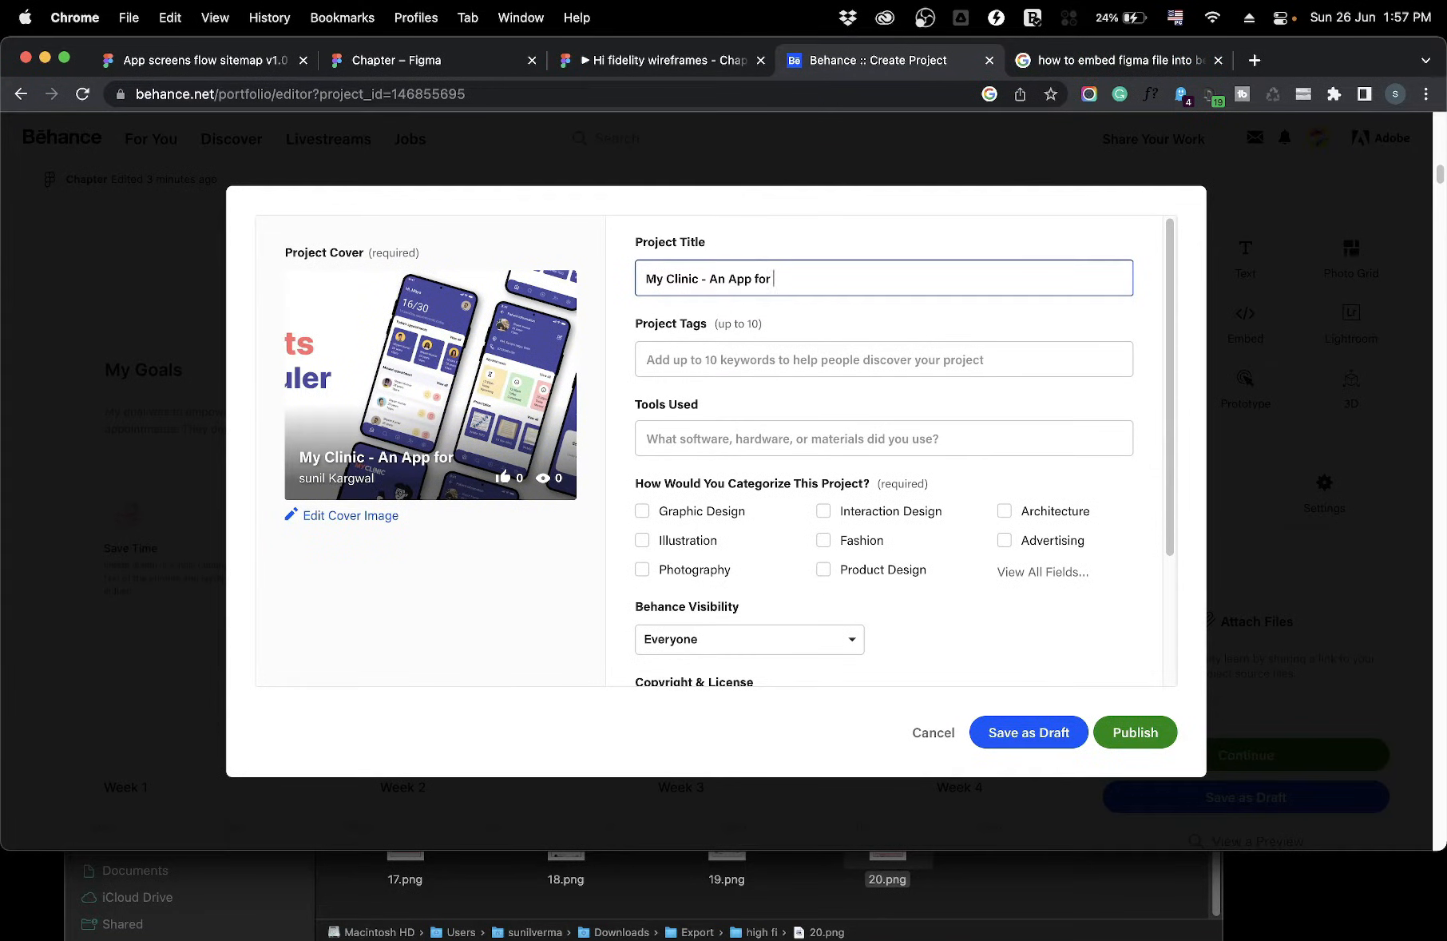
{"action": "type", "text": "or Doctors to manage appointments"}
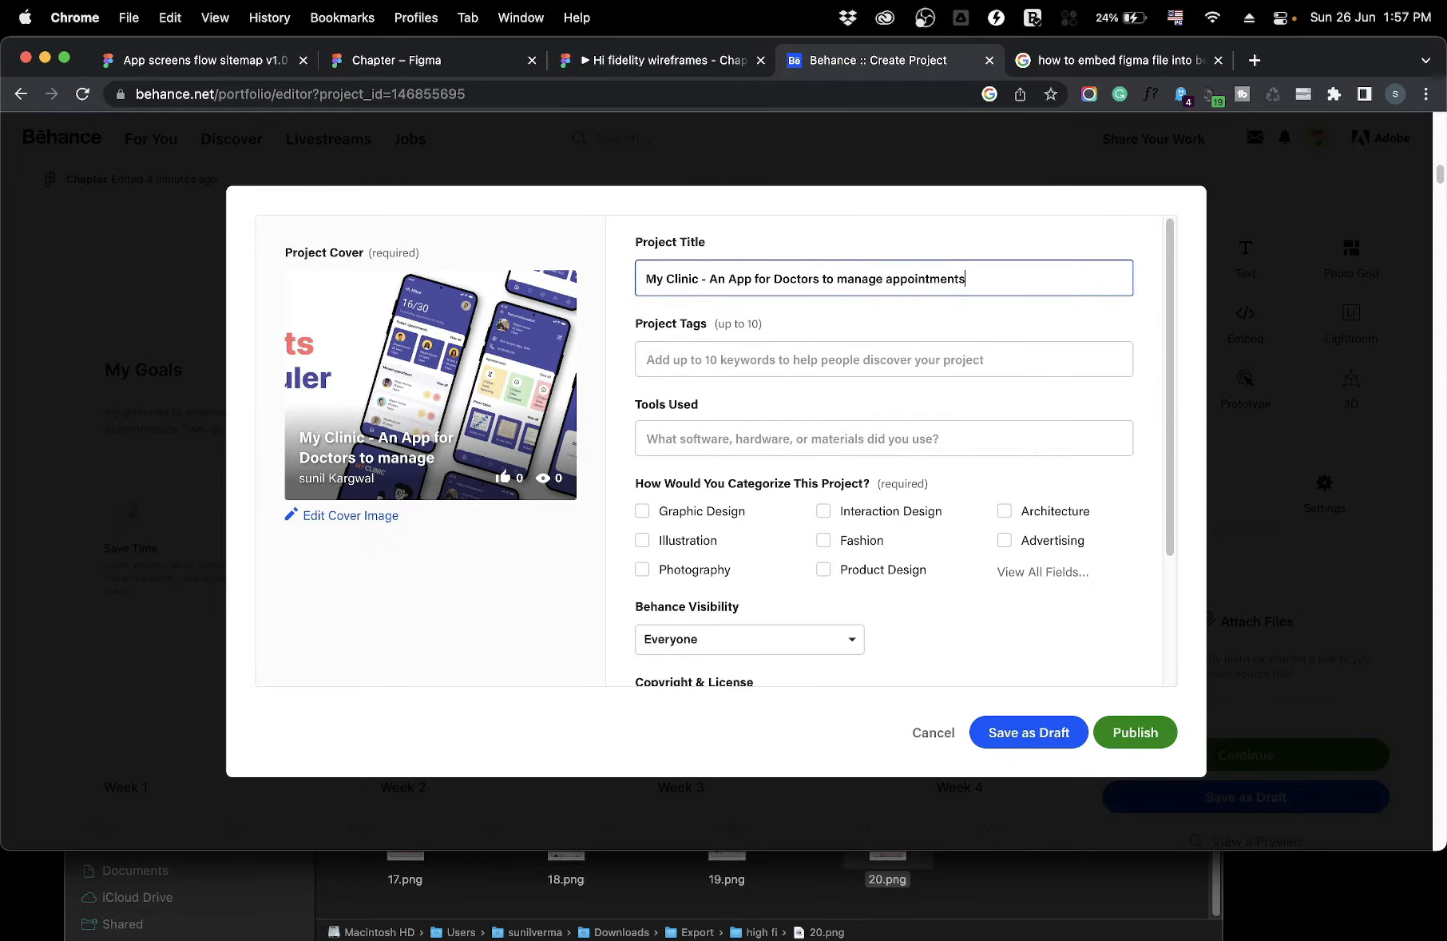
Add the suggested project tags mobile phone, ui/ux, figma, app design, ux, user interface and mobile app
{"action": "left_click", "coordinate": [682, 361]}
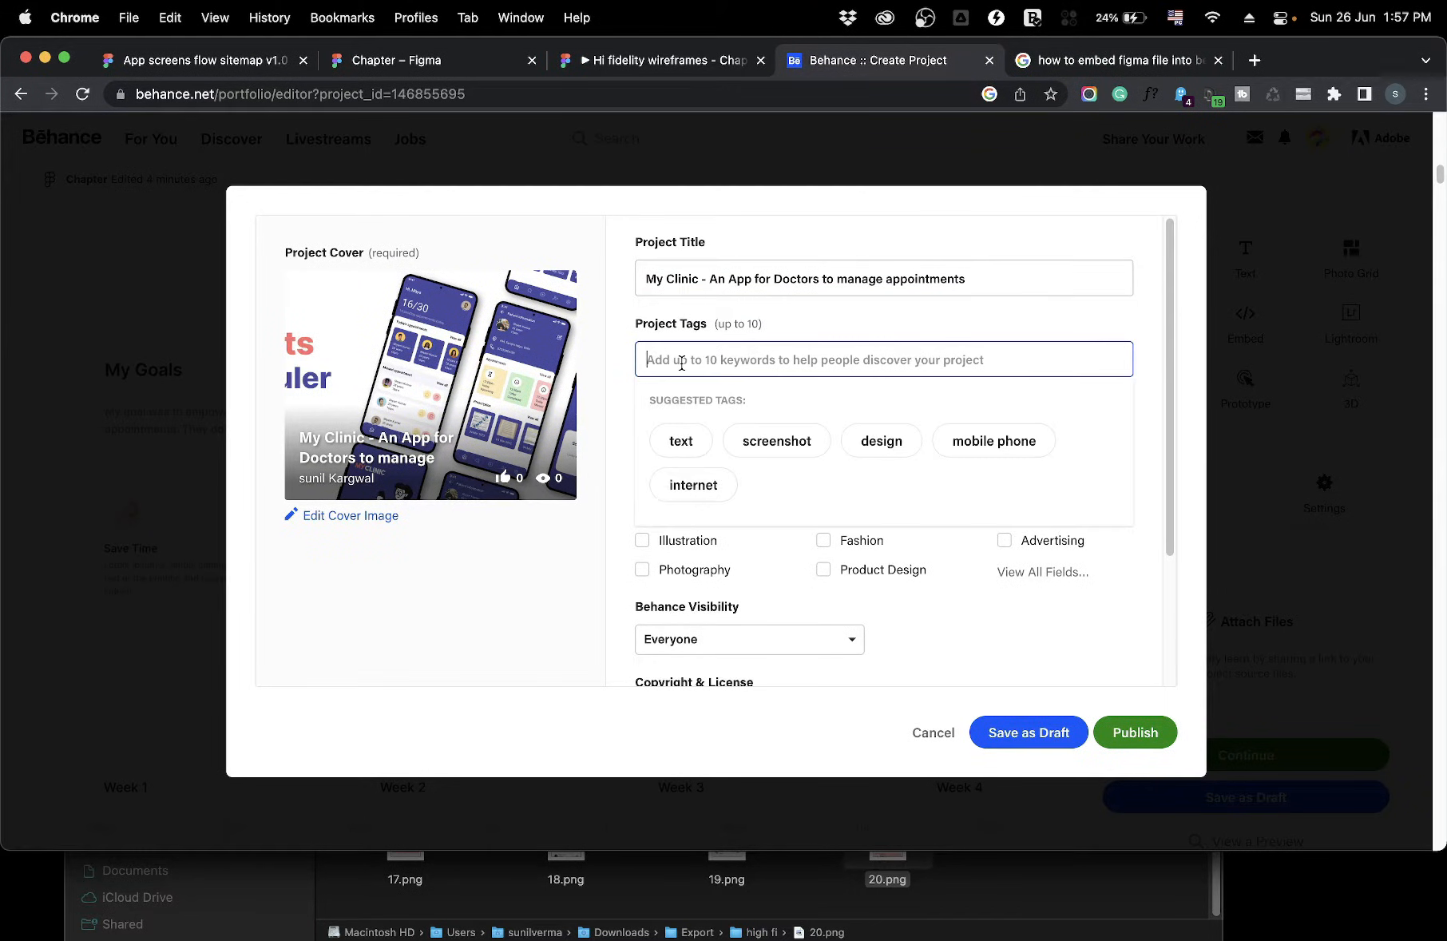
{"action": "left_click", "coordinate": [1030, 442]}
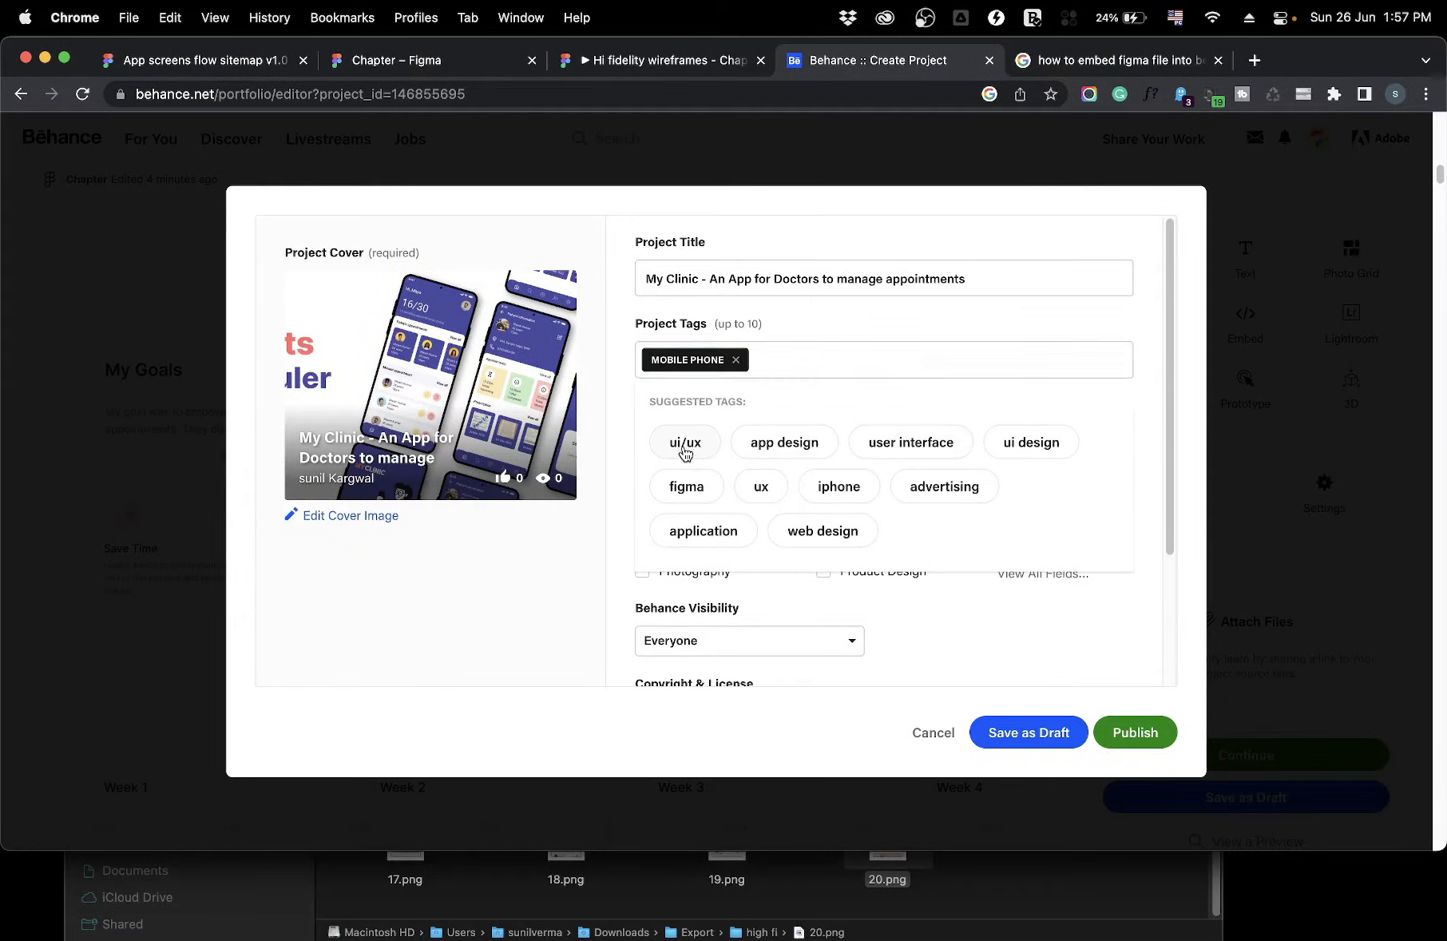
{"action": "left_click", "coordinate": [684, 447]}
{"action": "left_click", "coordinate": [811, 451]}
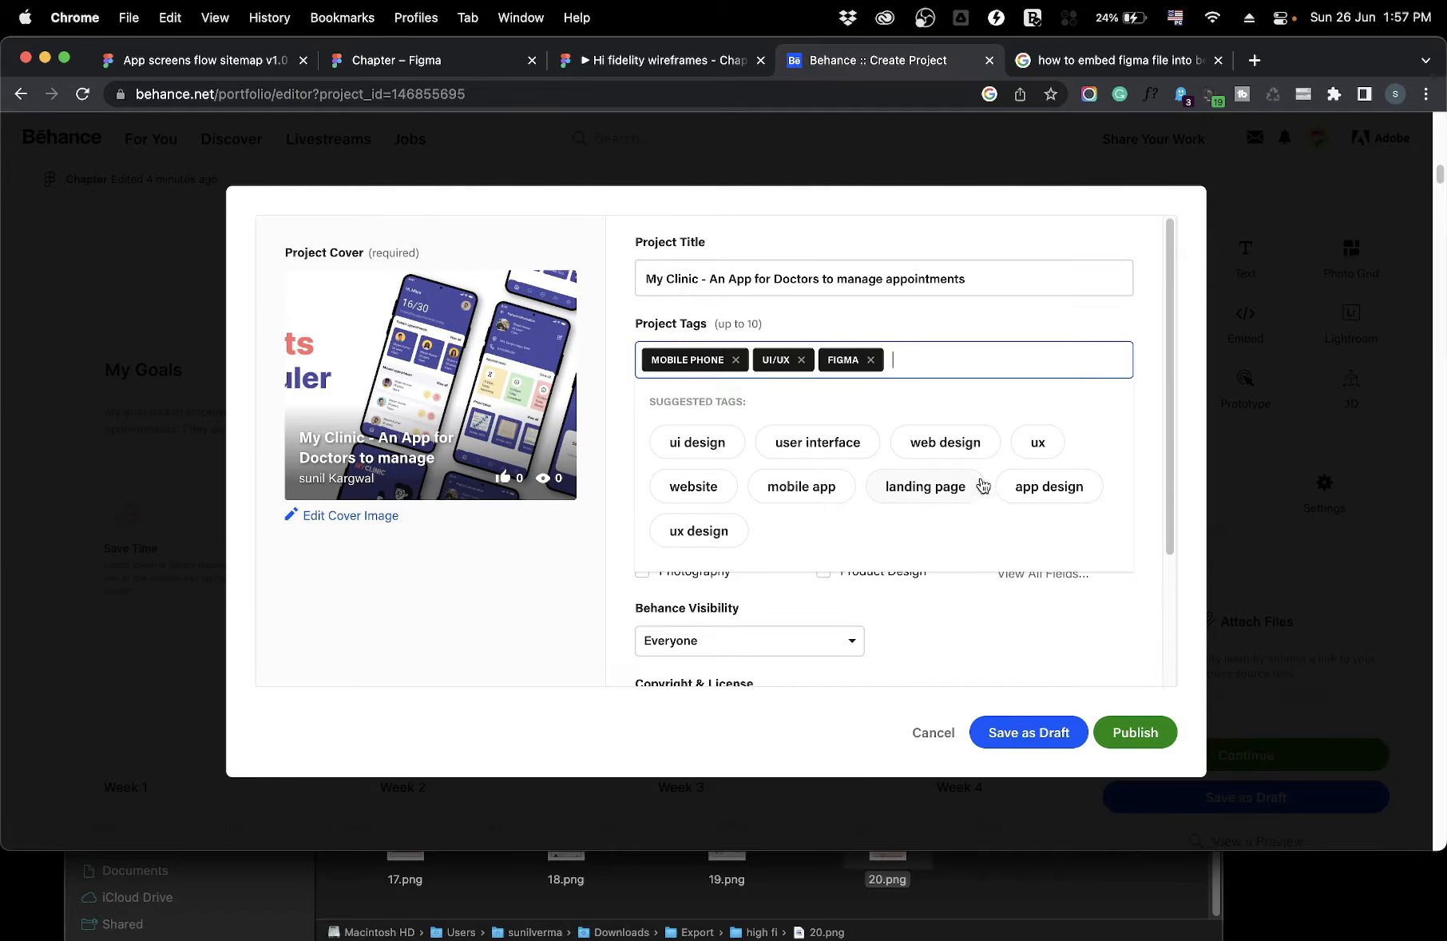
{"action": "left_click", "coordinate": [1038, 487]}
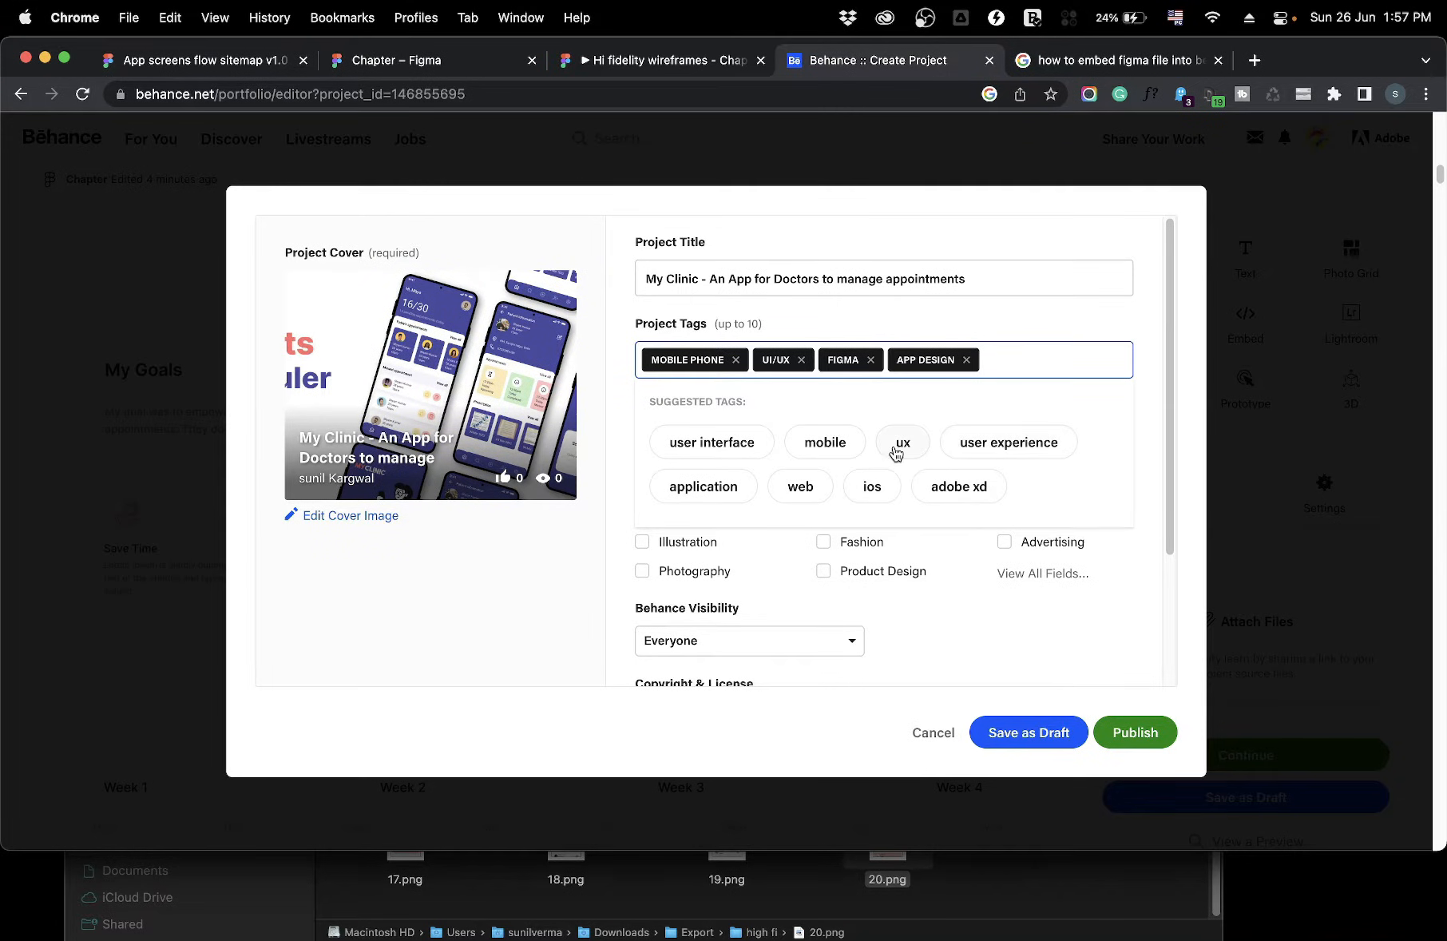
{"action": "left_click", "coordinate": [896, 452]}
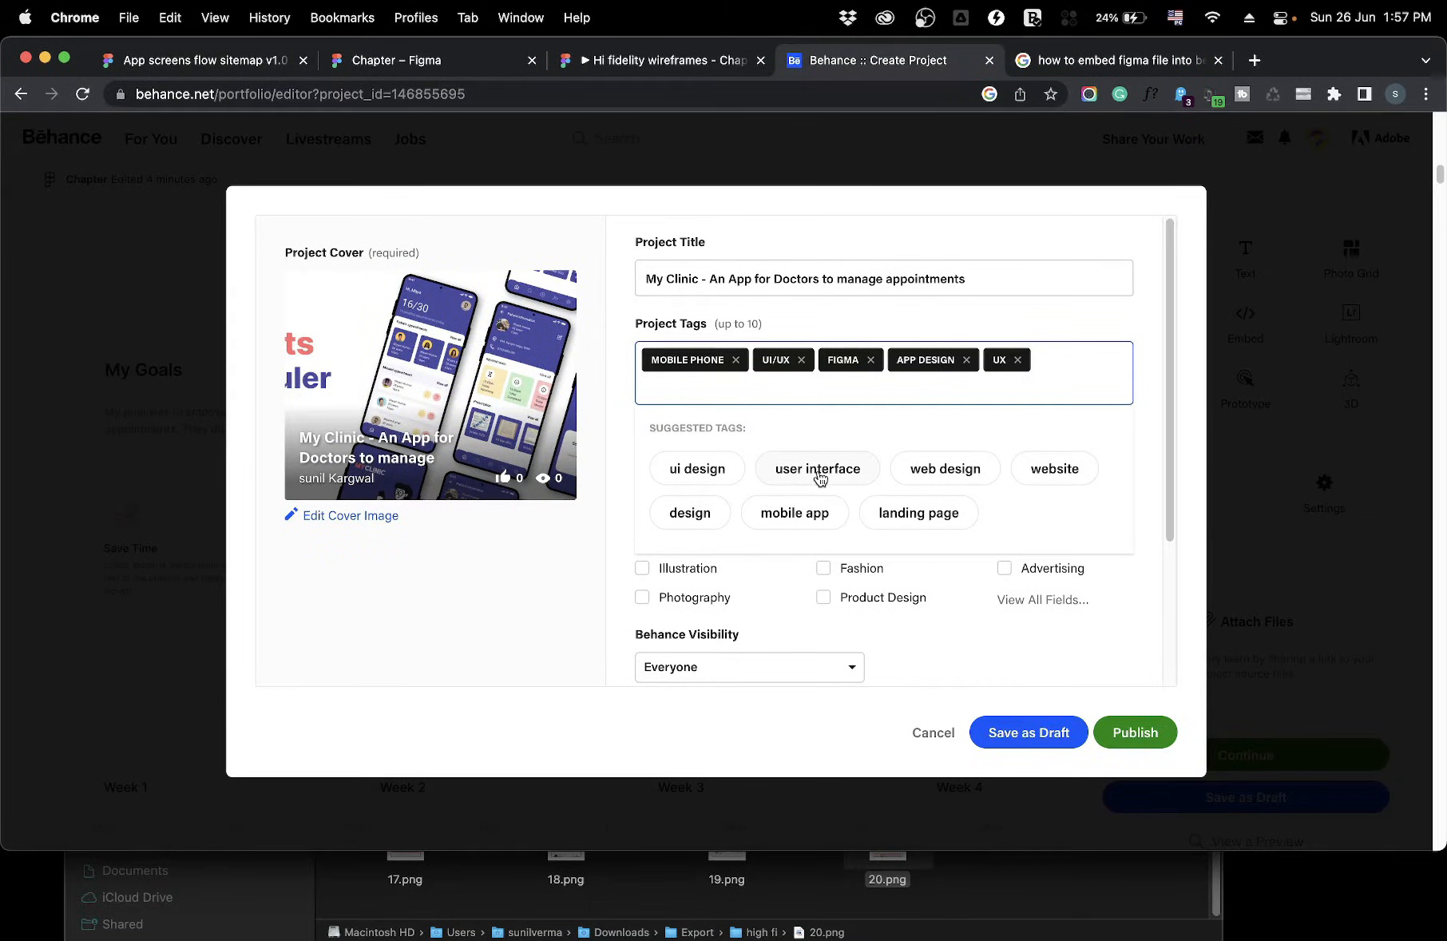
{"action": "left_click", "coordinate": [817, 471]}
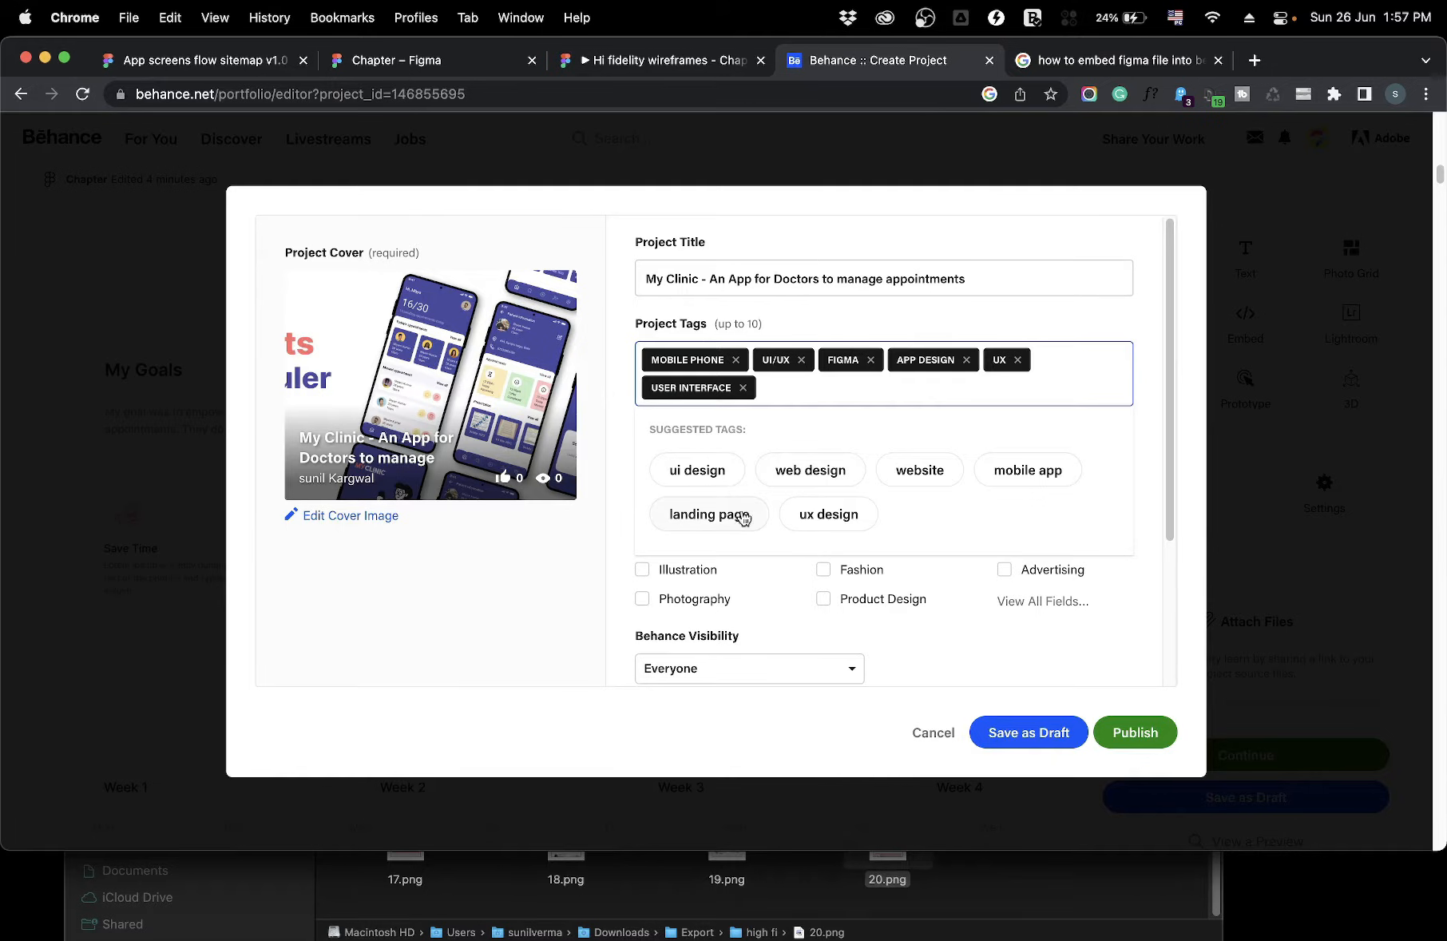
{"action": "left_click", "coordinate": [1030, 479]}
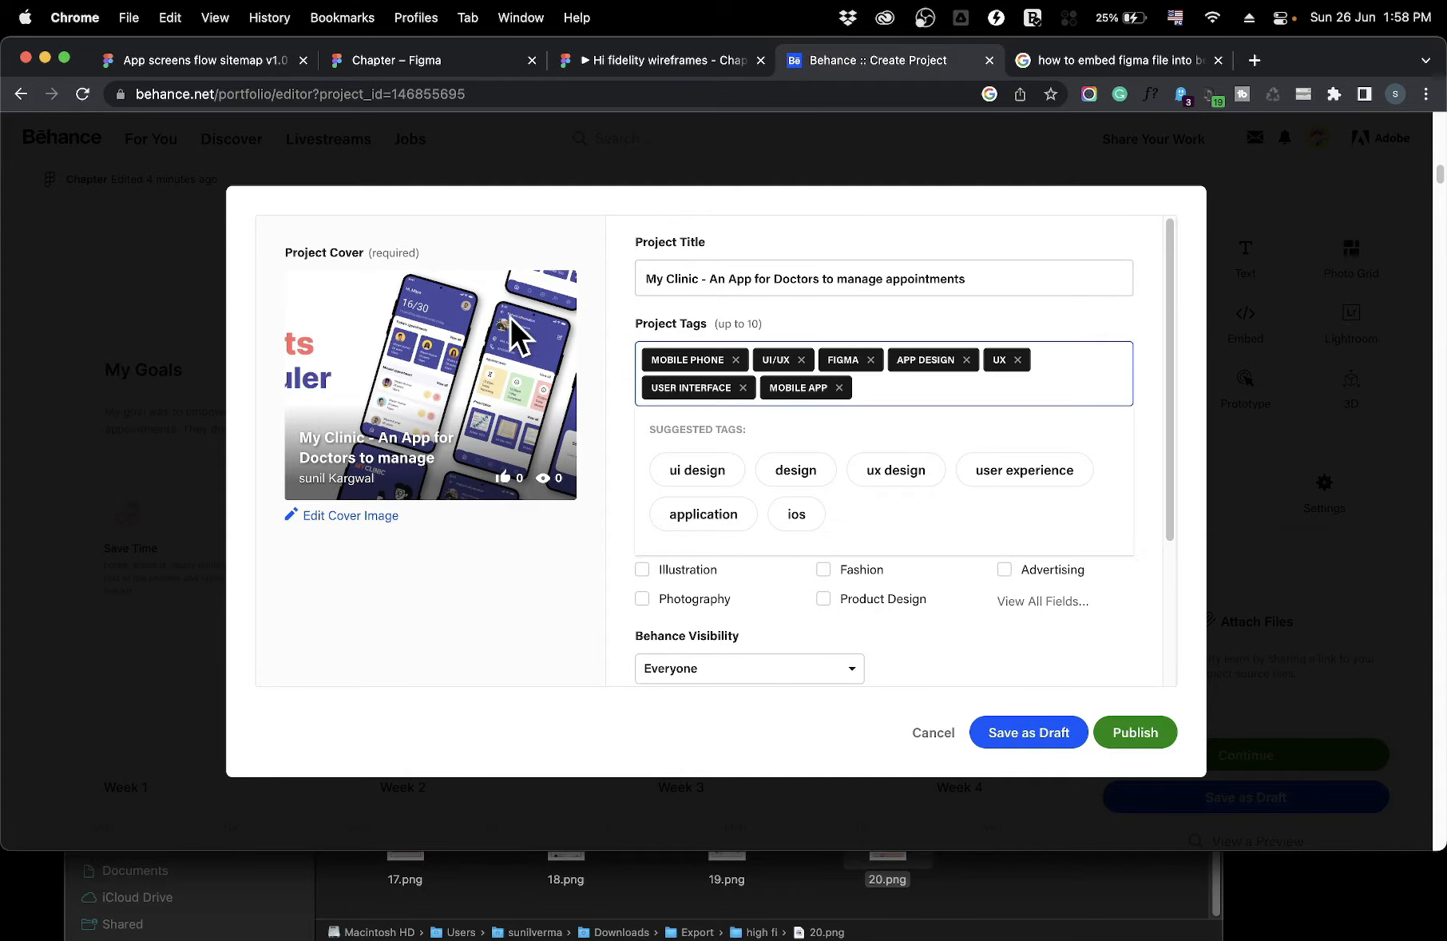
List Figma, Miro, google forms as the tools used for the project
{"action": "left_click", "coordinate": [862, 409]}
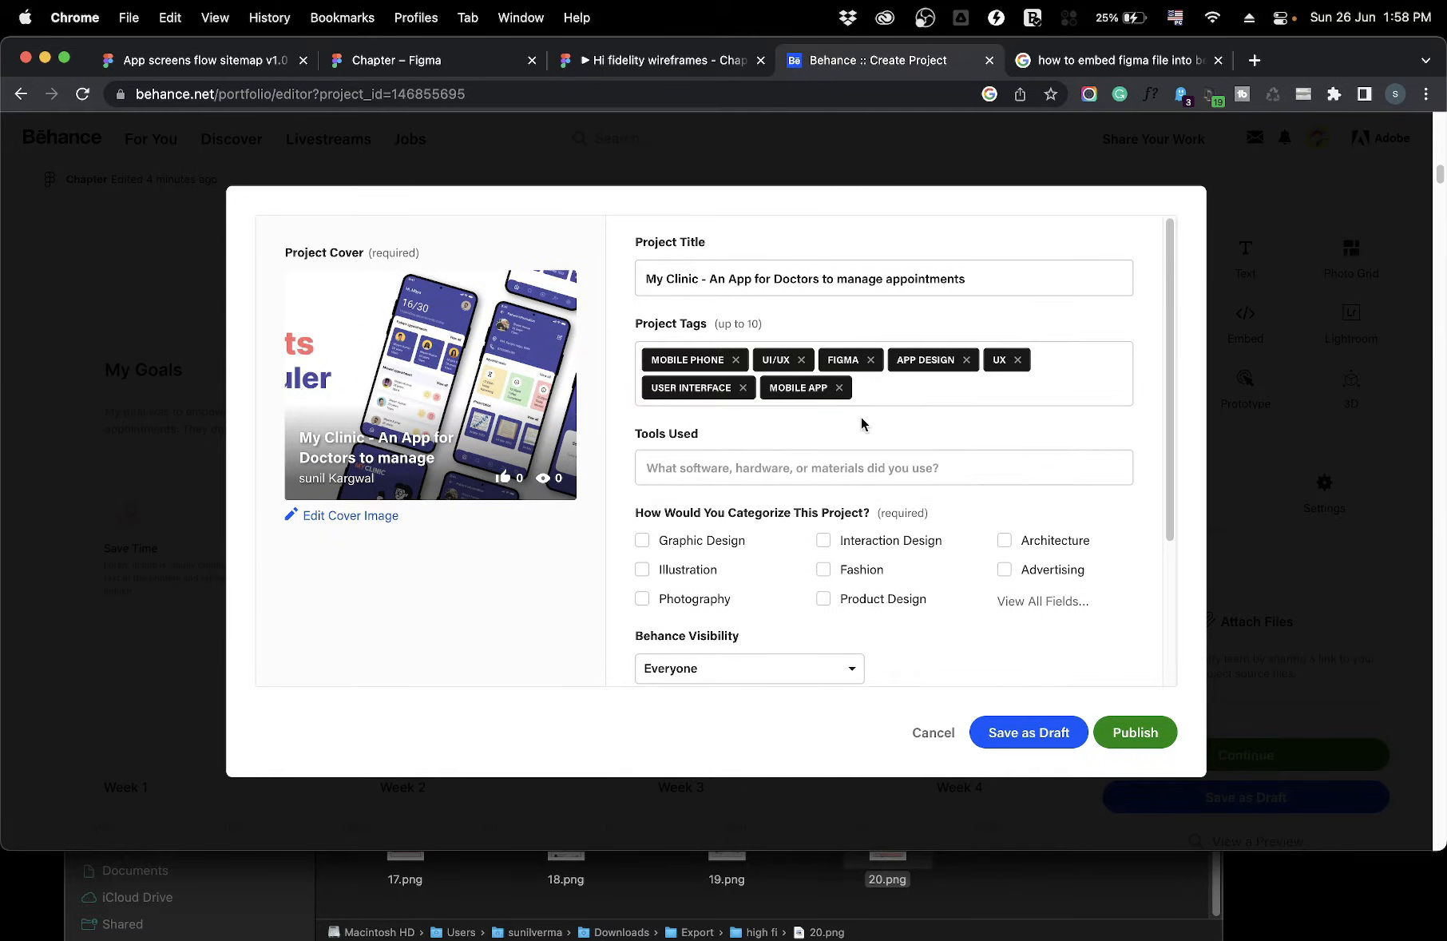
{"action": "scroll", "coordinate": [779, 404], "scroll_direction": "down", "scroll_amount": 2}
{"action": "left_click", "coordinate": [692, 387]}
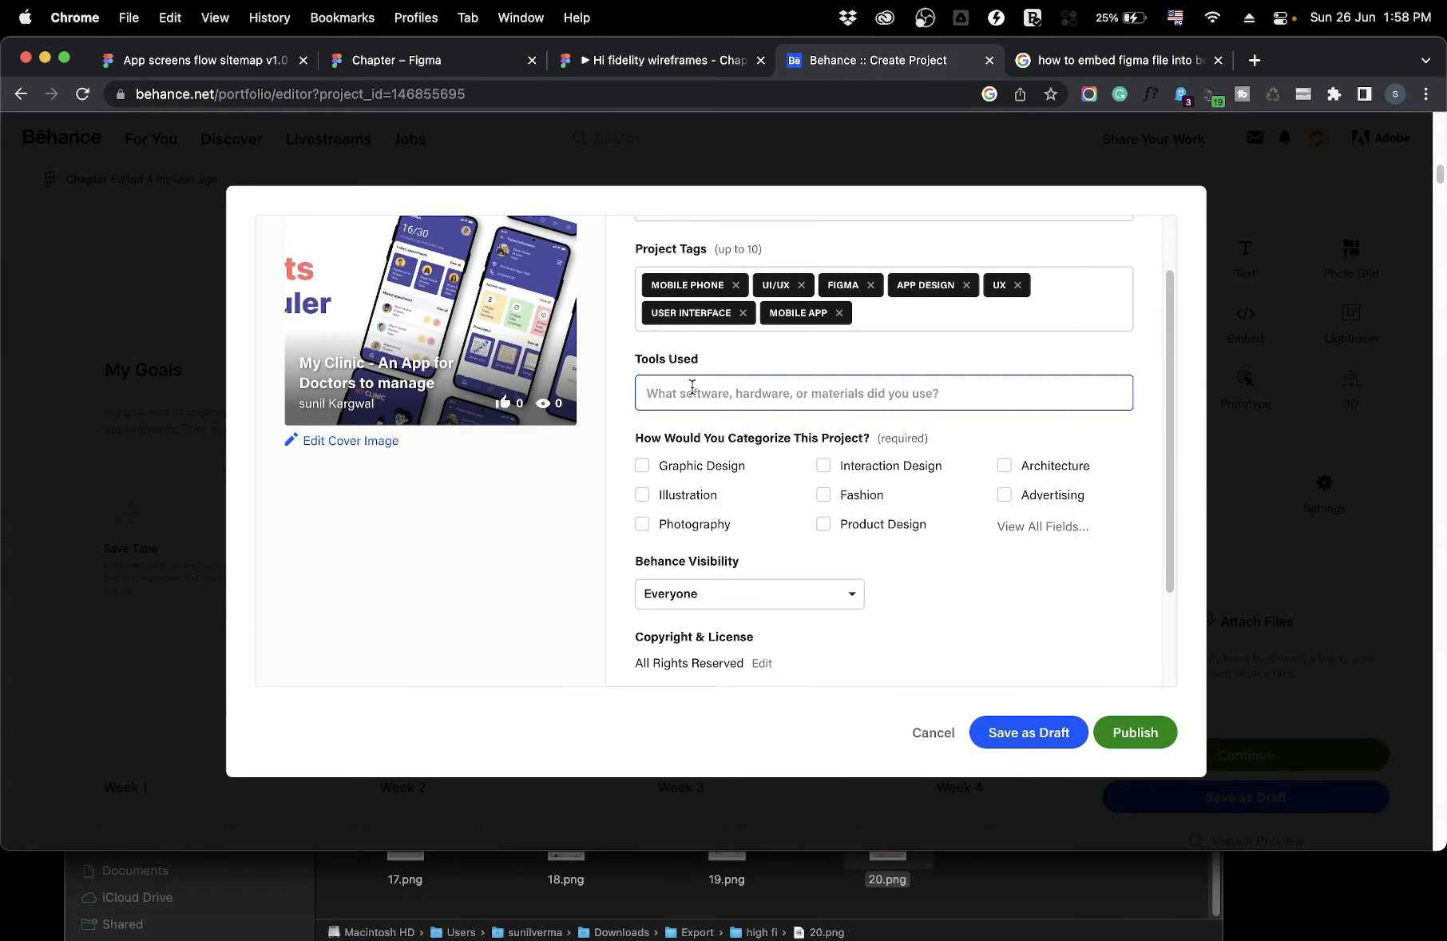
{"action": "type", "text": "Figma"}
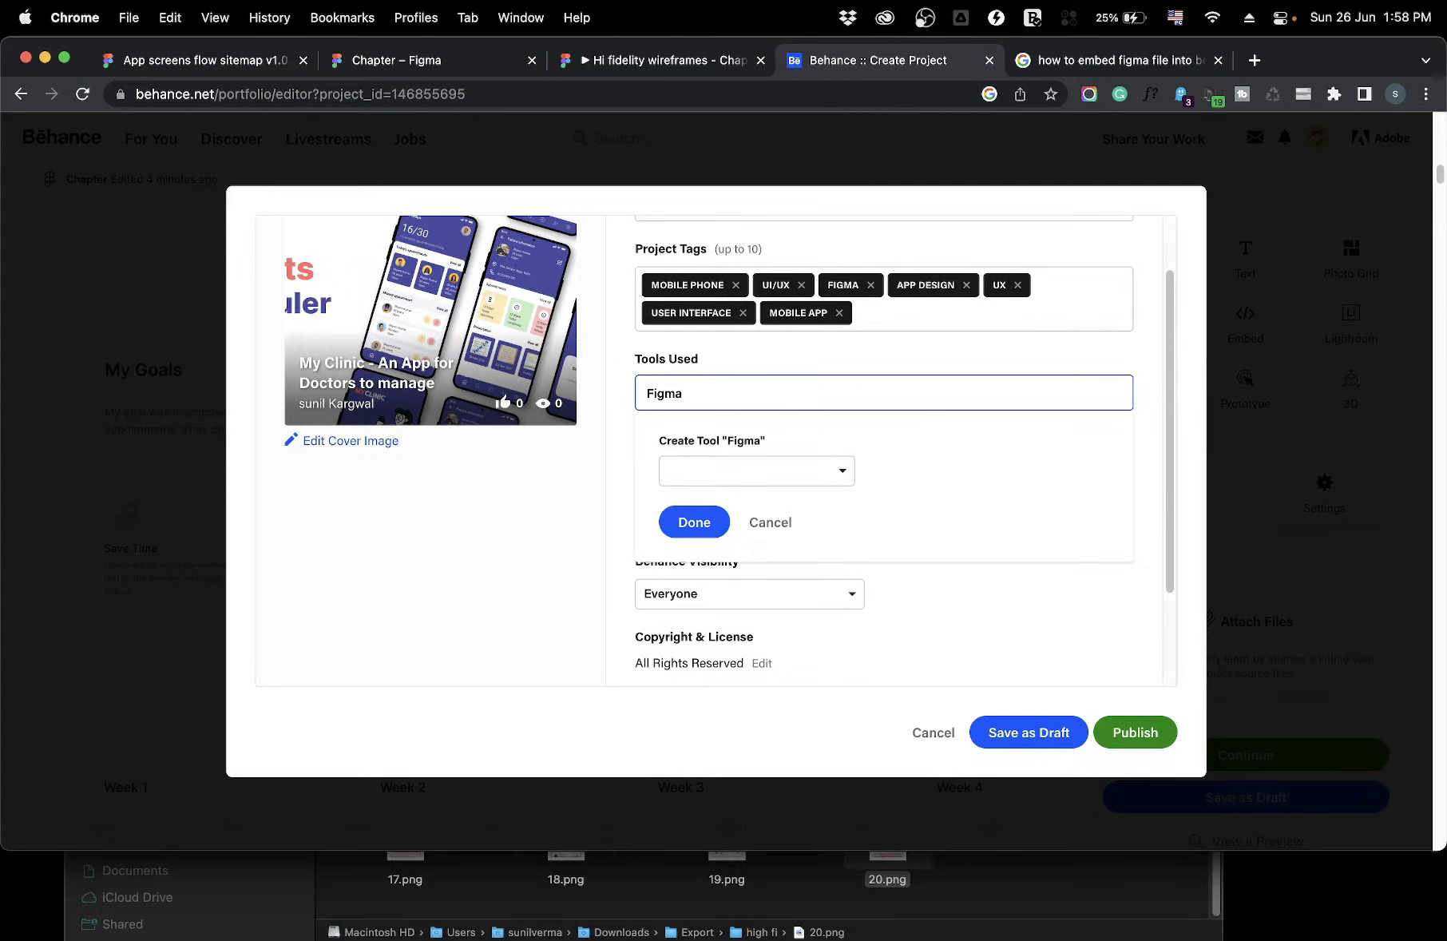
{"action": "type", "text": ", Miro, google forms"}
{"action": "left_click", "coordinate": [631, 391]}
Categorize the project under Interaction Design and App Design, browsing the full list of creative fields before confirming
{"action": "scroll", "coordinate": [631, 391], "scroll_direction": "down", "scroll_amount": 1}
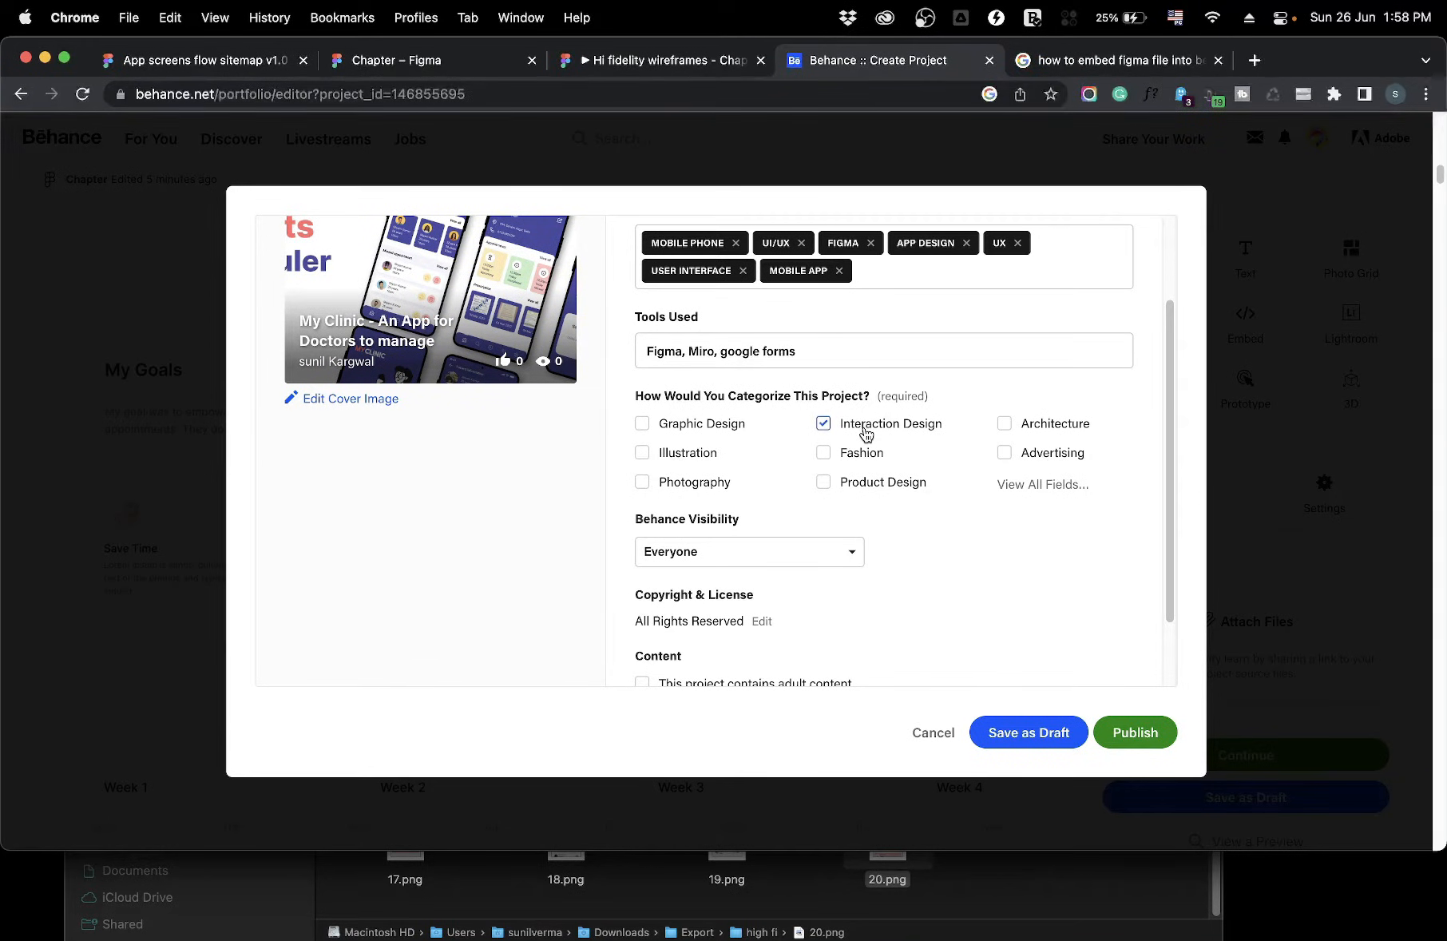
{"action": "left_click", "coordinate": [1008, 490]}
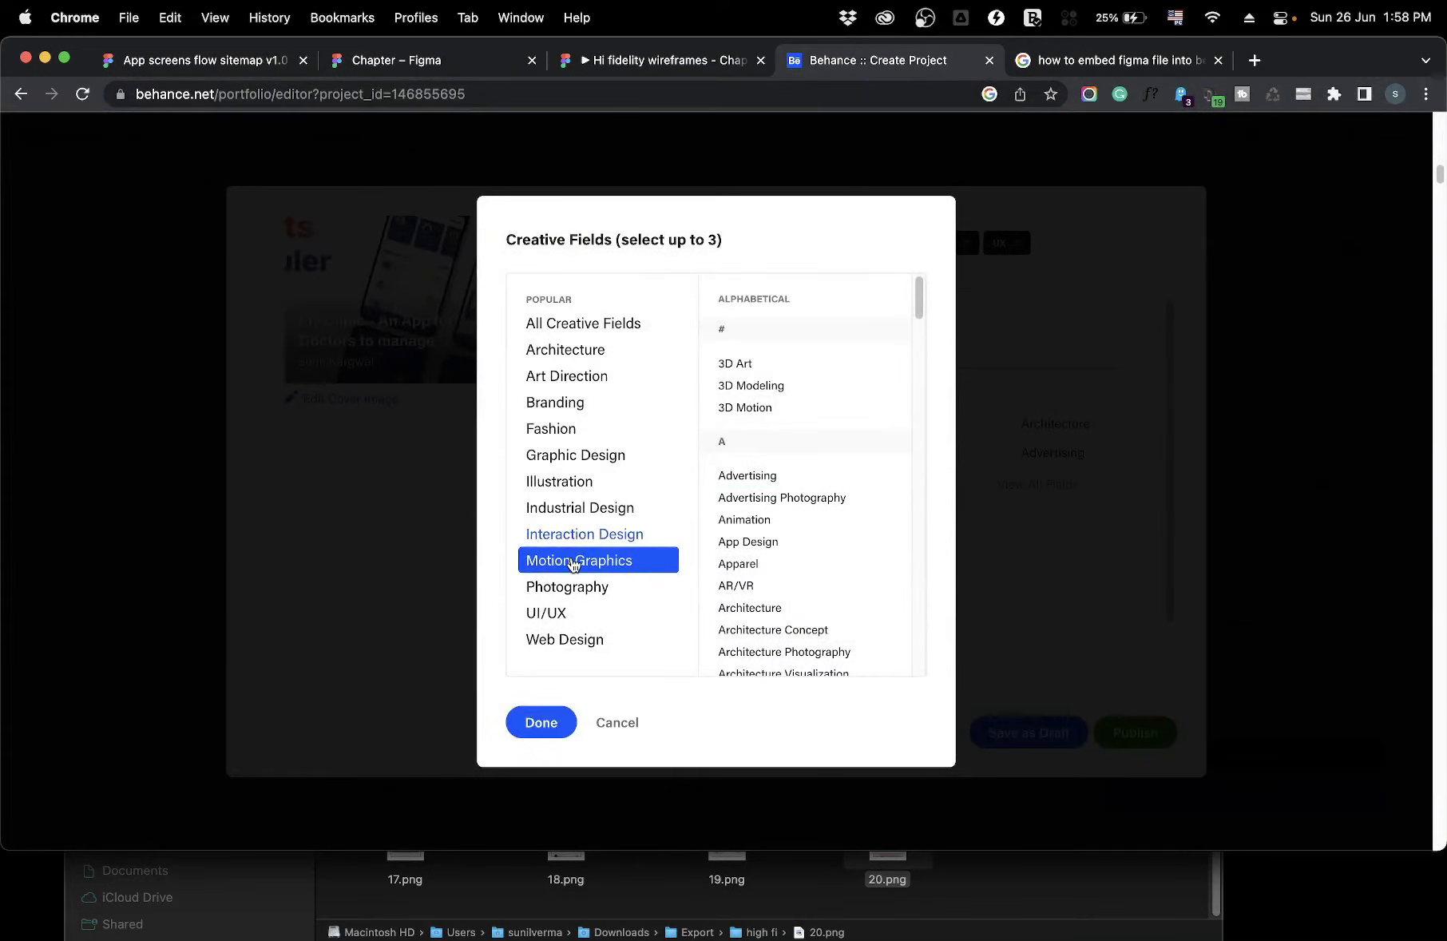
{"action": "left_click", "coordinate": [555, 620]}
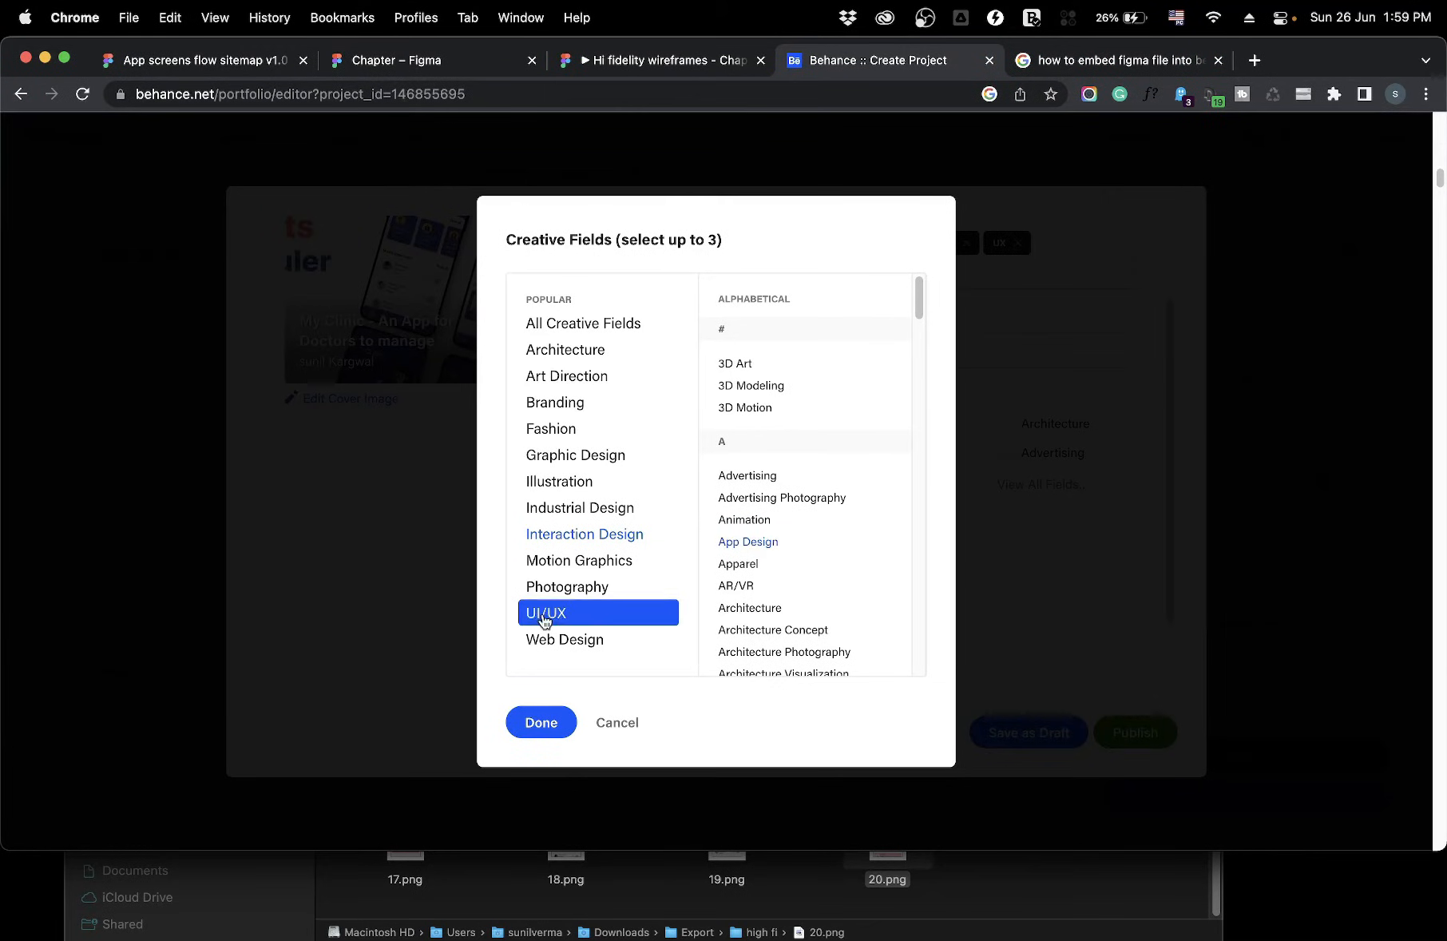
{"action": "left_click", "coordinate": [790, 542]}
{"action": "scroll", "coordinate": [802, 593], "scroll_direction": "down", "scroll_amount": 1}
{"action": "scroll", "coordinate": [802, 593], "scroll_direction": "down", "scroll_amount": 15}
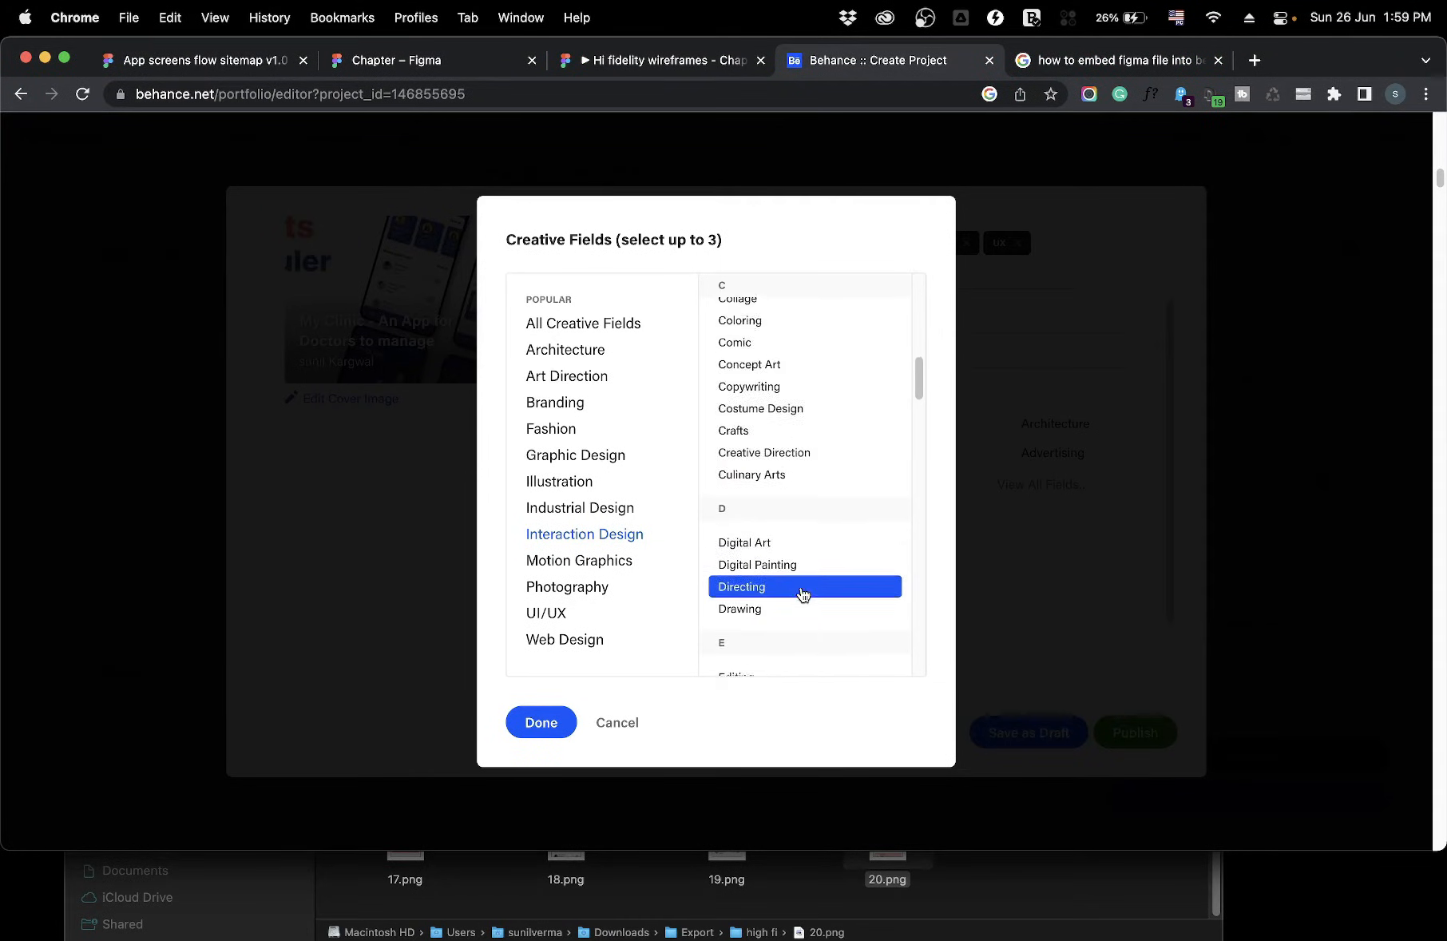
{"action": "scroll", "coordinate": [802, 594], "scroll_direction": "down", "scroll_amount": 3}
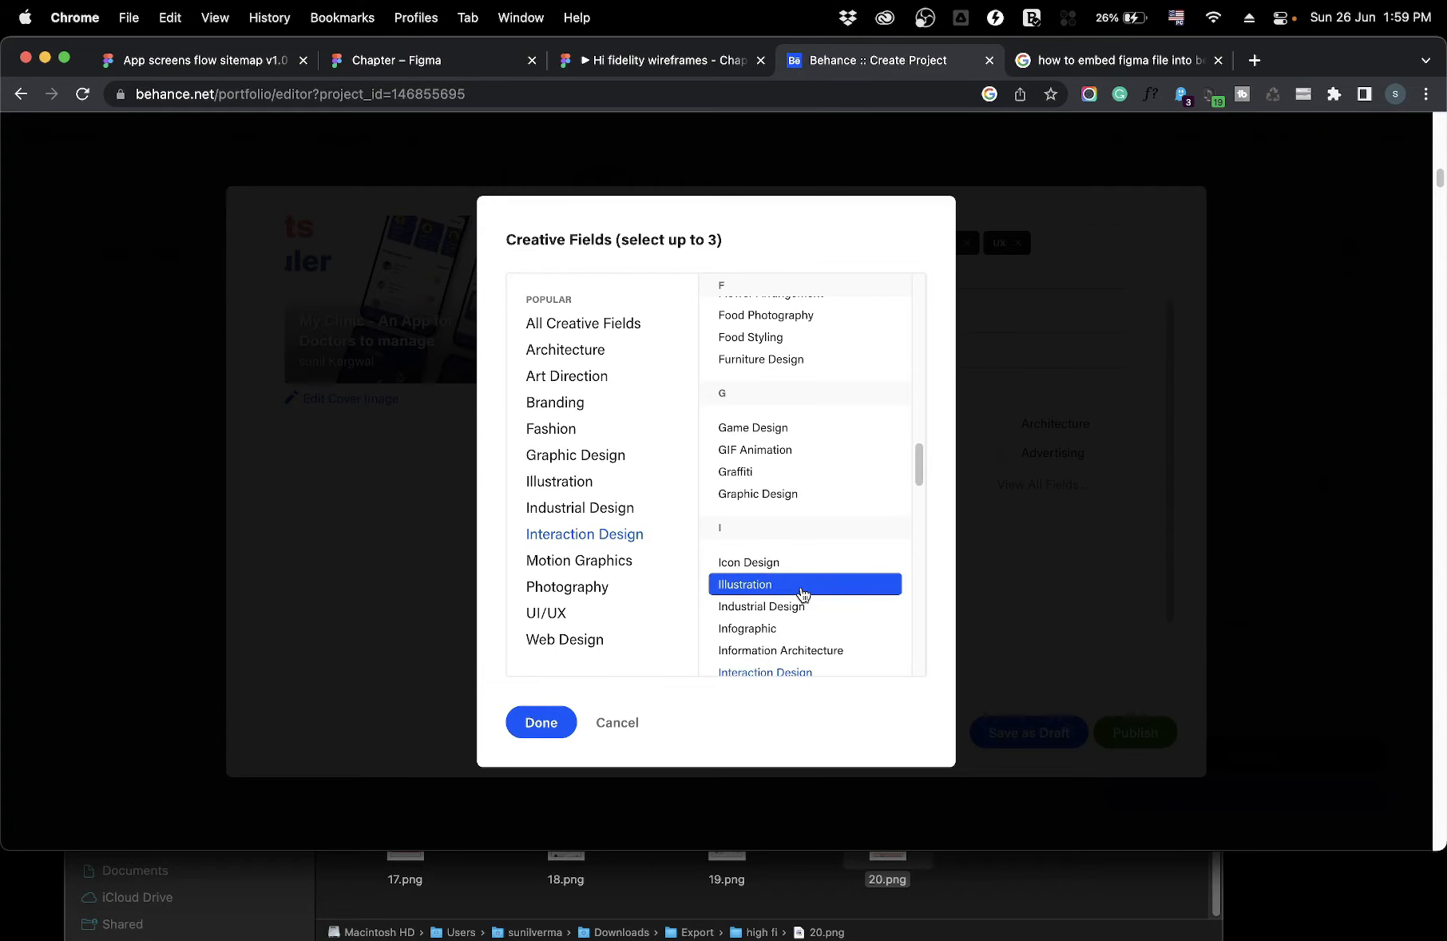
{"action": "scroll", "coordinate": [802, 593], "scroll_direction": "down", "scroll_amount": 10}
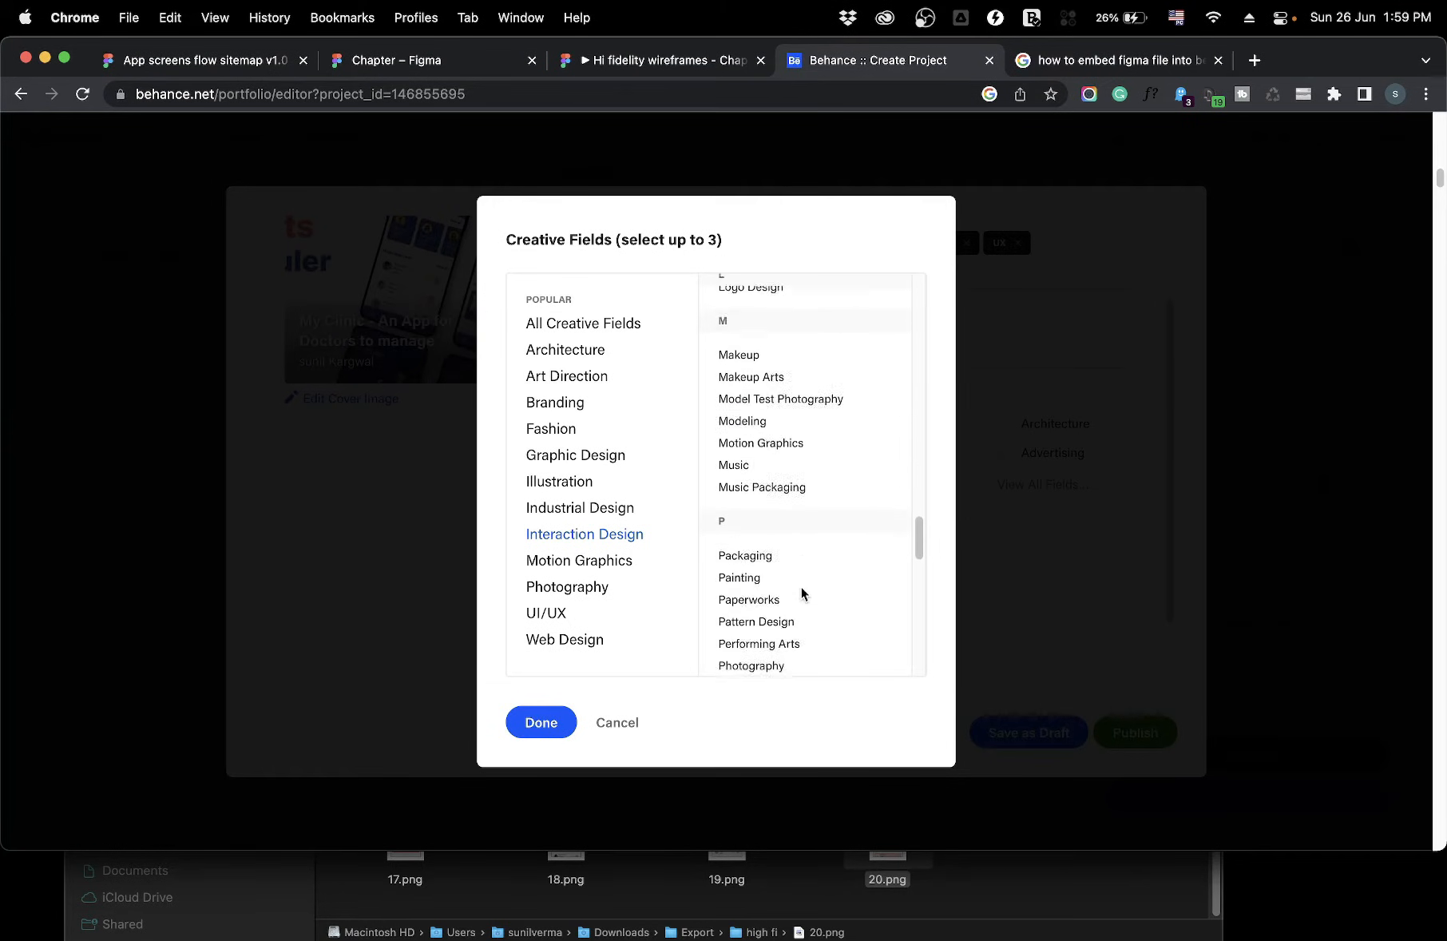
{"action": "left_click", "coordinate": [527, 724]}
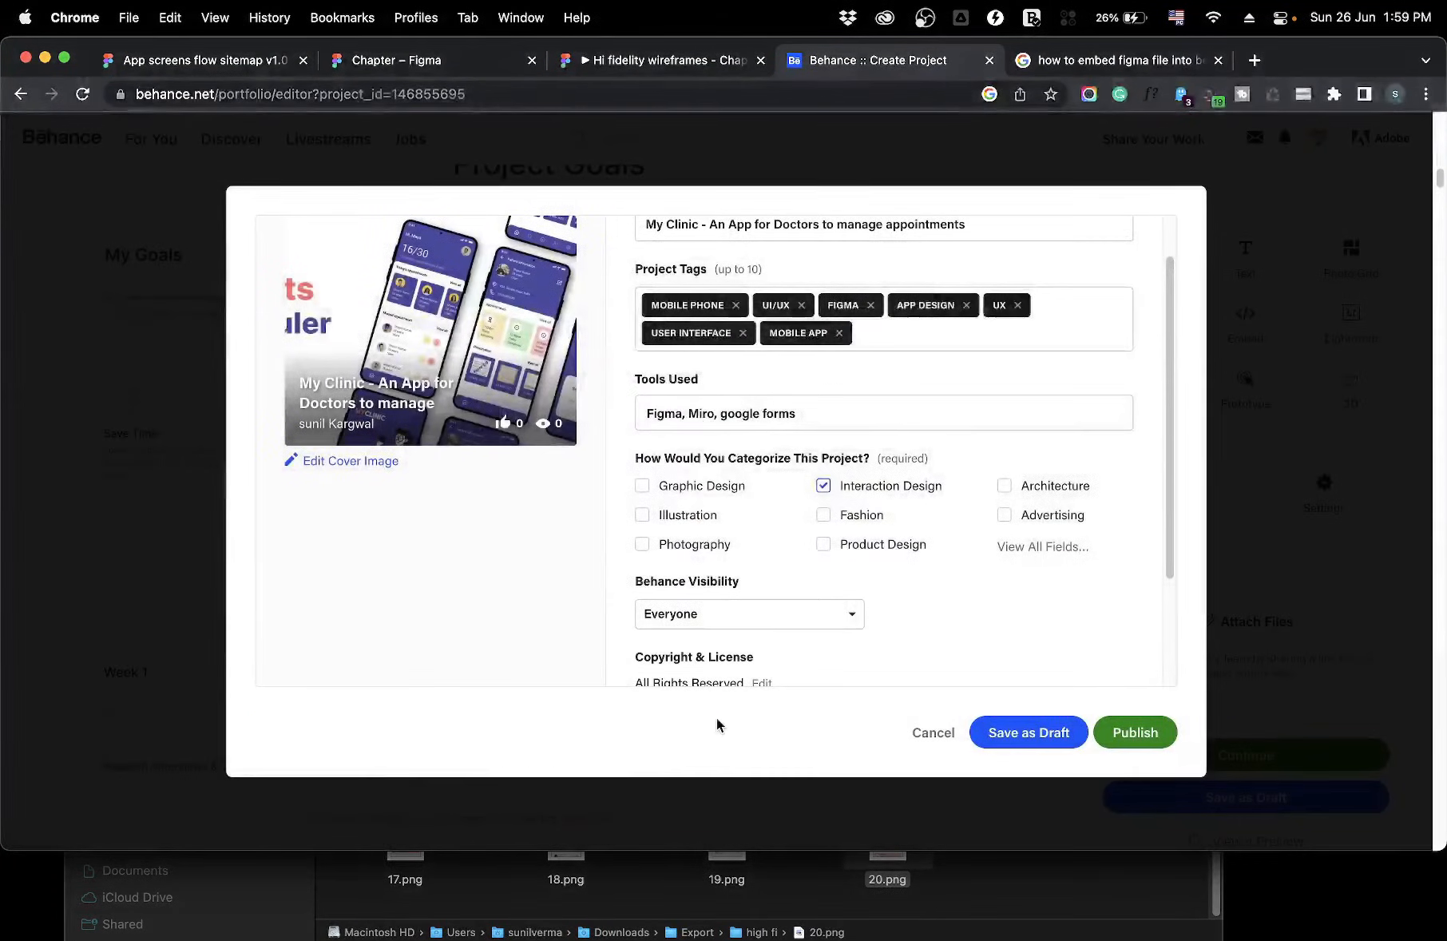
Set the project's Behance visibility to Everyone
{"action": "scroll", "coordinate": [918, 605], "scroll_direction": "down", "scroll_amount": 3}
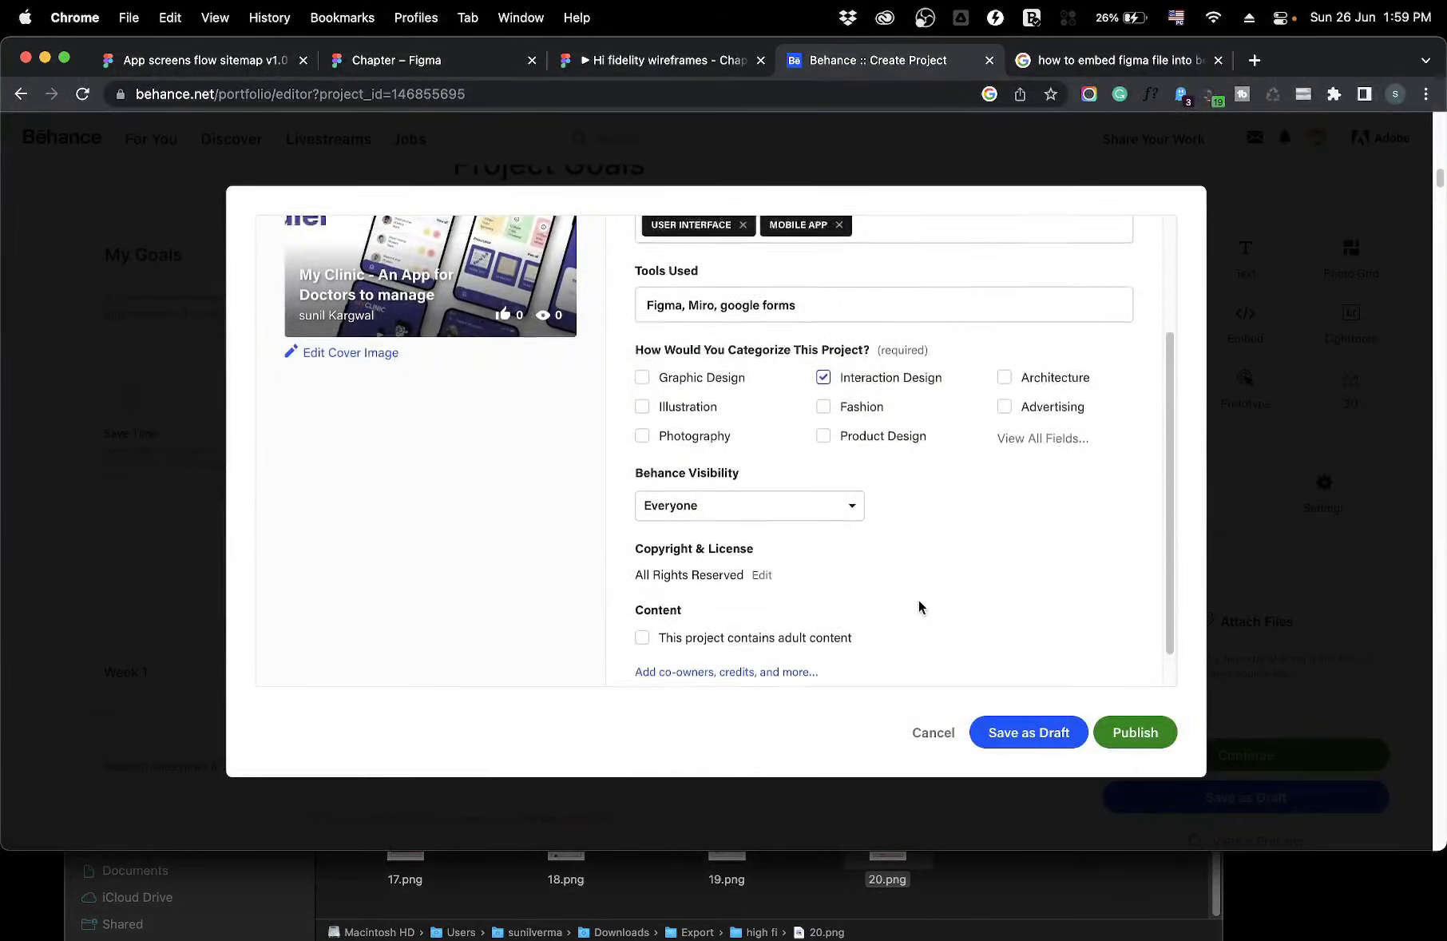
{"action": "left_click", "coordinate": [731, 488]}
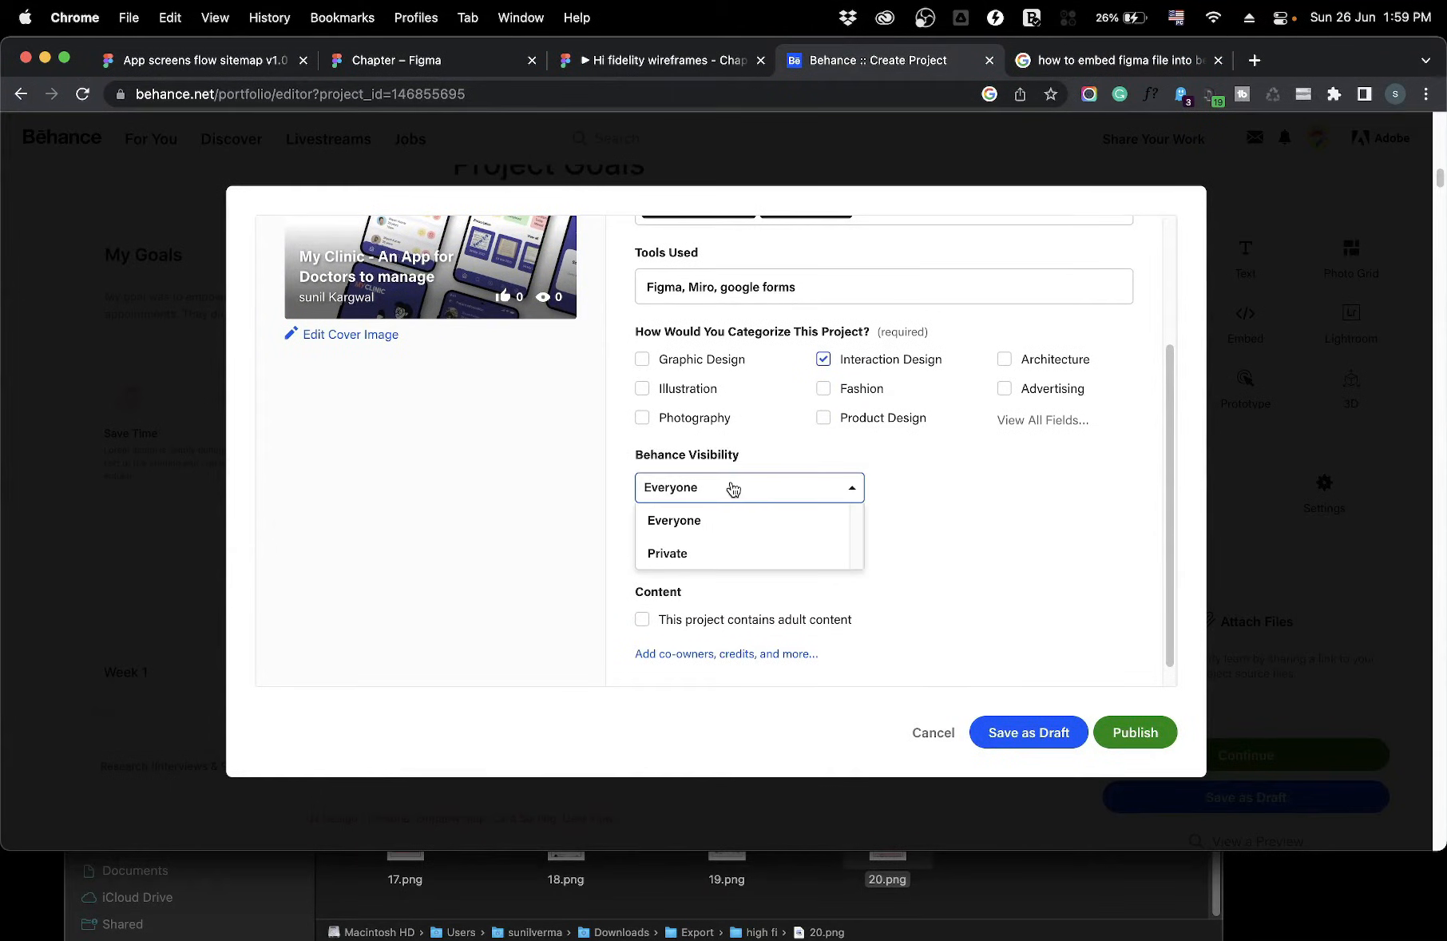
{"action": "left_click", "coordinate": [675, 520]}
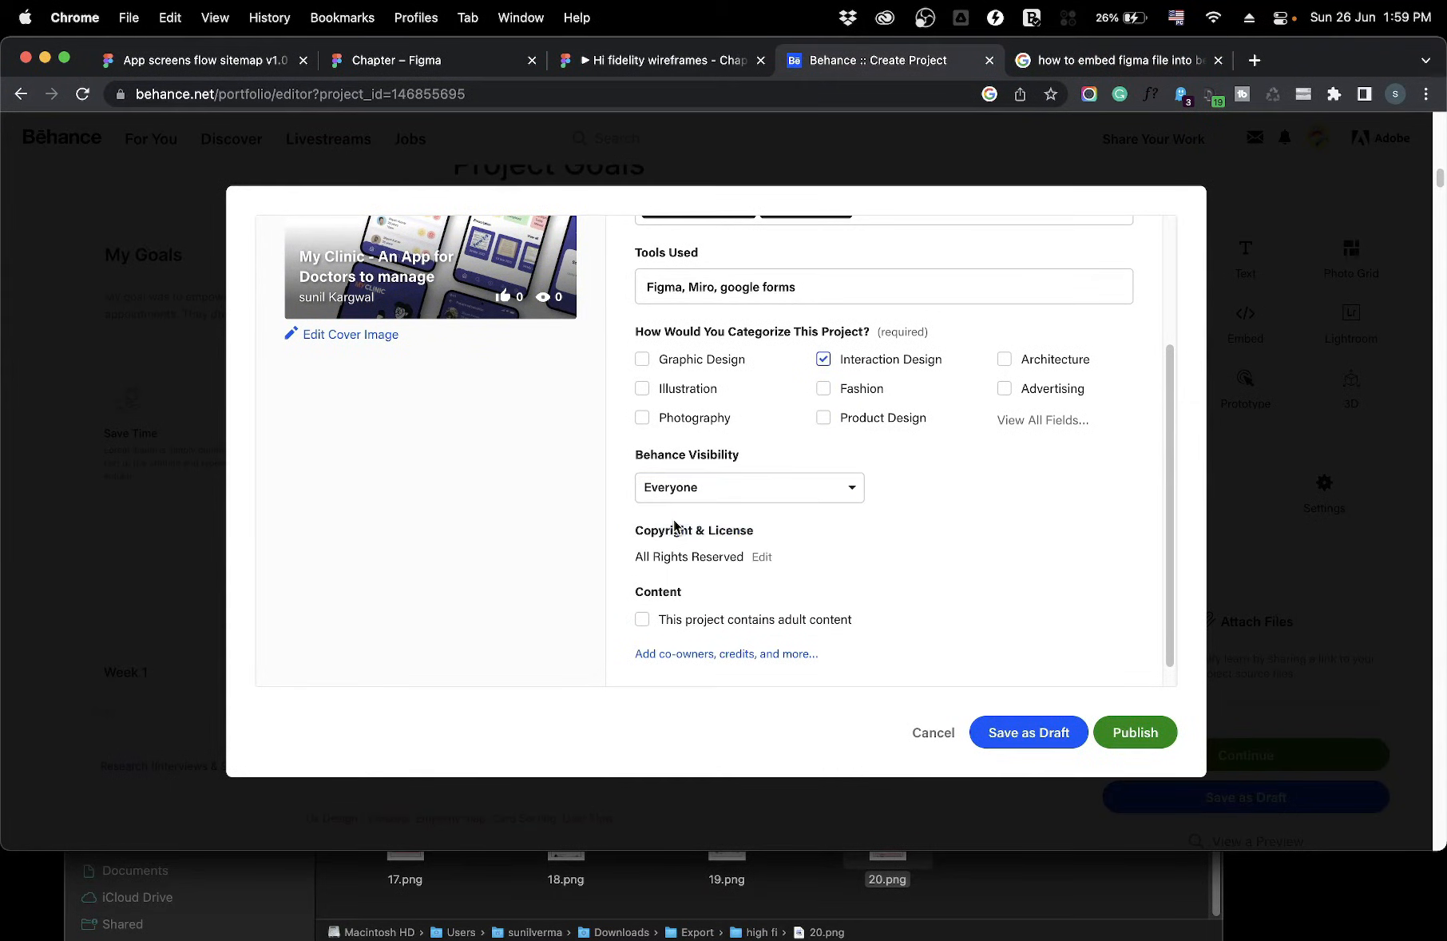
Examine the additional basic info, display and discoverability options for co-owners, credits and teams, and leave them without entering anything
{"action": "scroll", "coordinate": [885, 558], "scroll_direction": "down", "scroll_amount": 1}
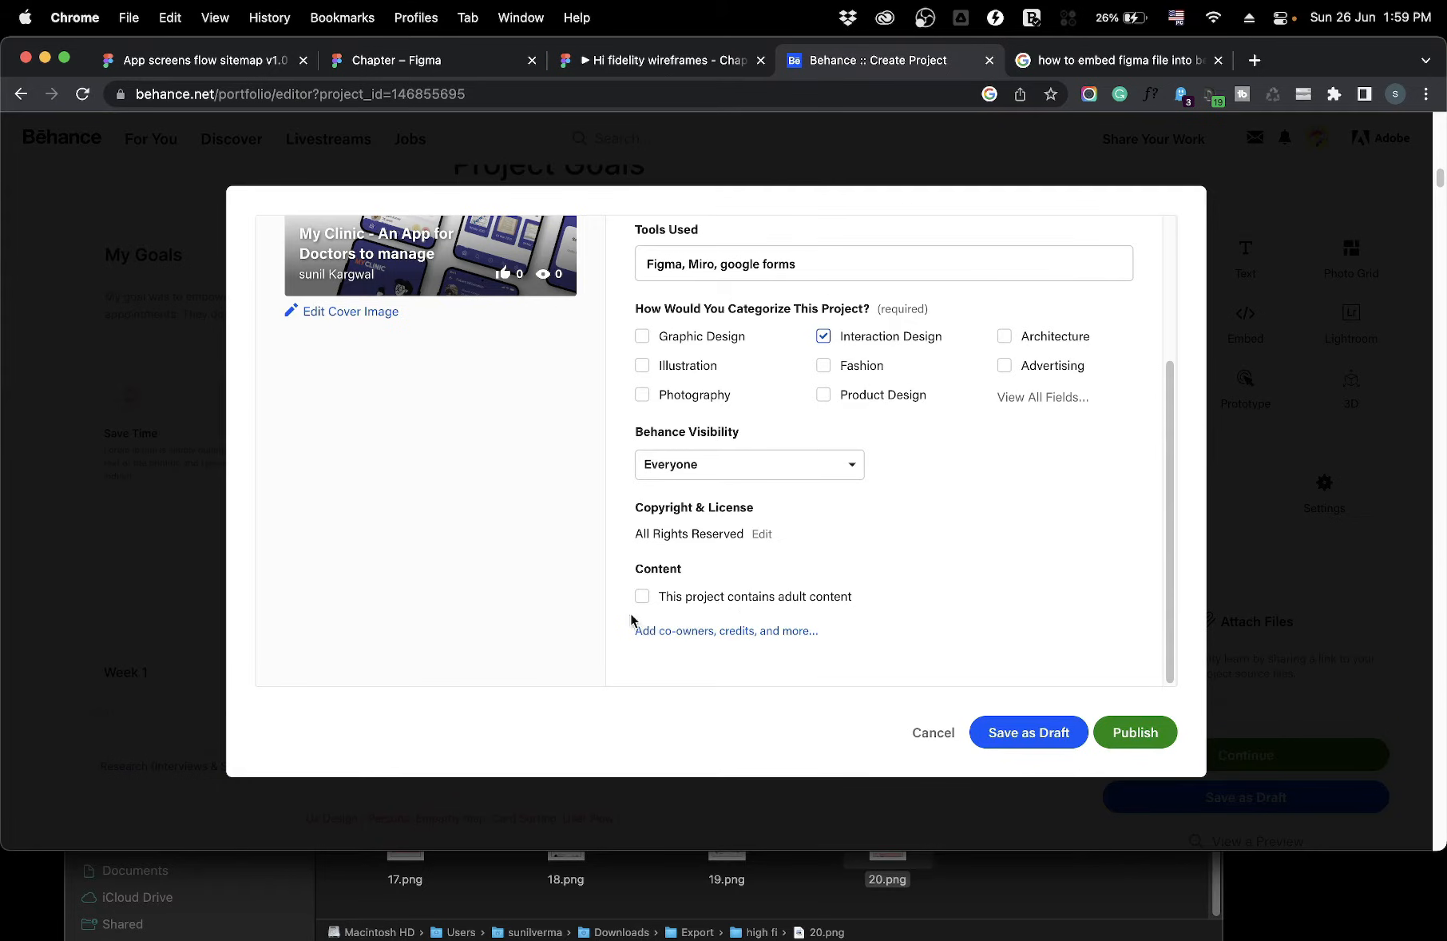
{"action": "scroll", "coordinate": [916, 619], "scroll_direction": "down", "scroll_amount": 2}
{"action": "left_click", "coordinate": [736, 632]}
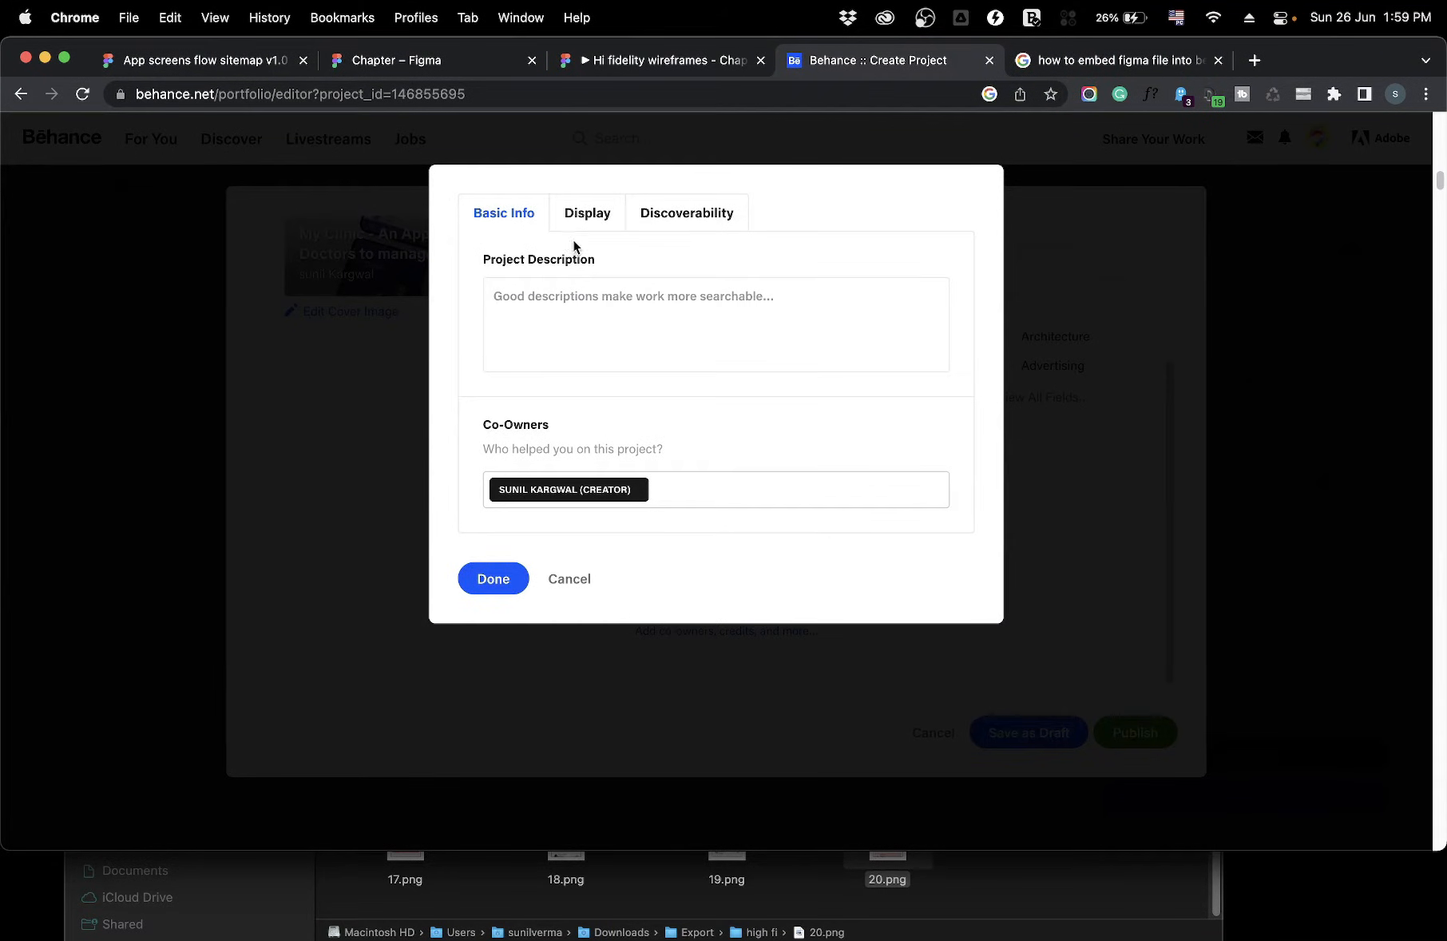
{"action": "left_click", "coordinate": [587, 214]}
{"action": "left_click", "coordinate": [666, 216]}
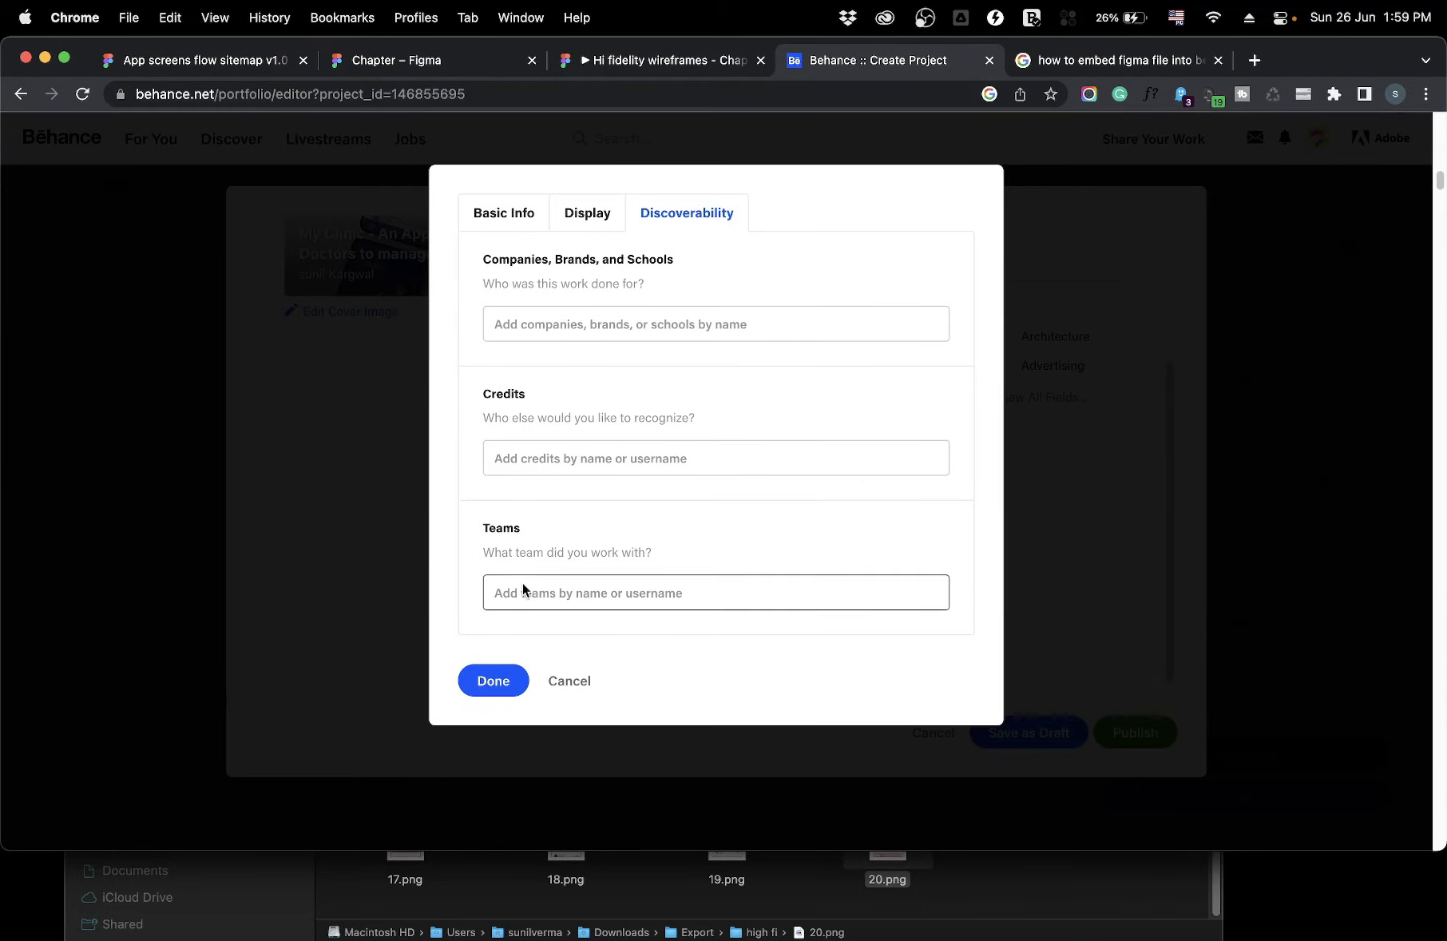
{"action": "left_click", "coordinate": [569, 680]}
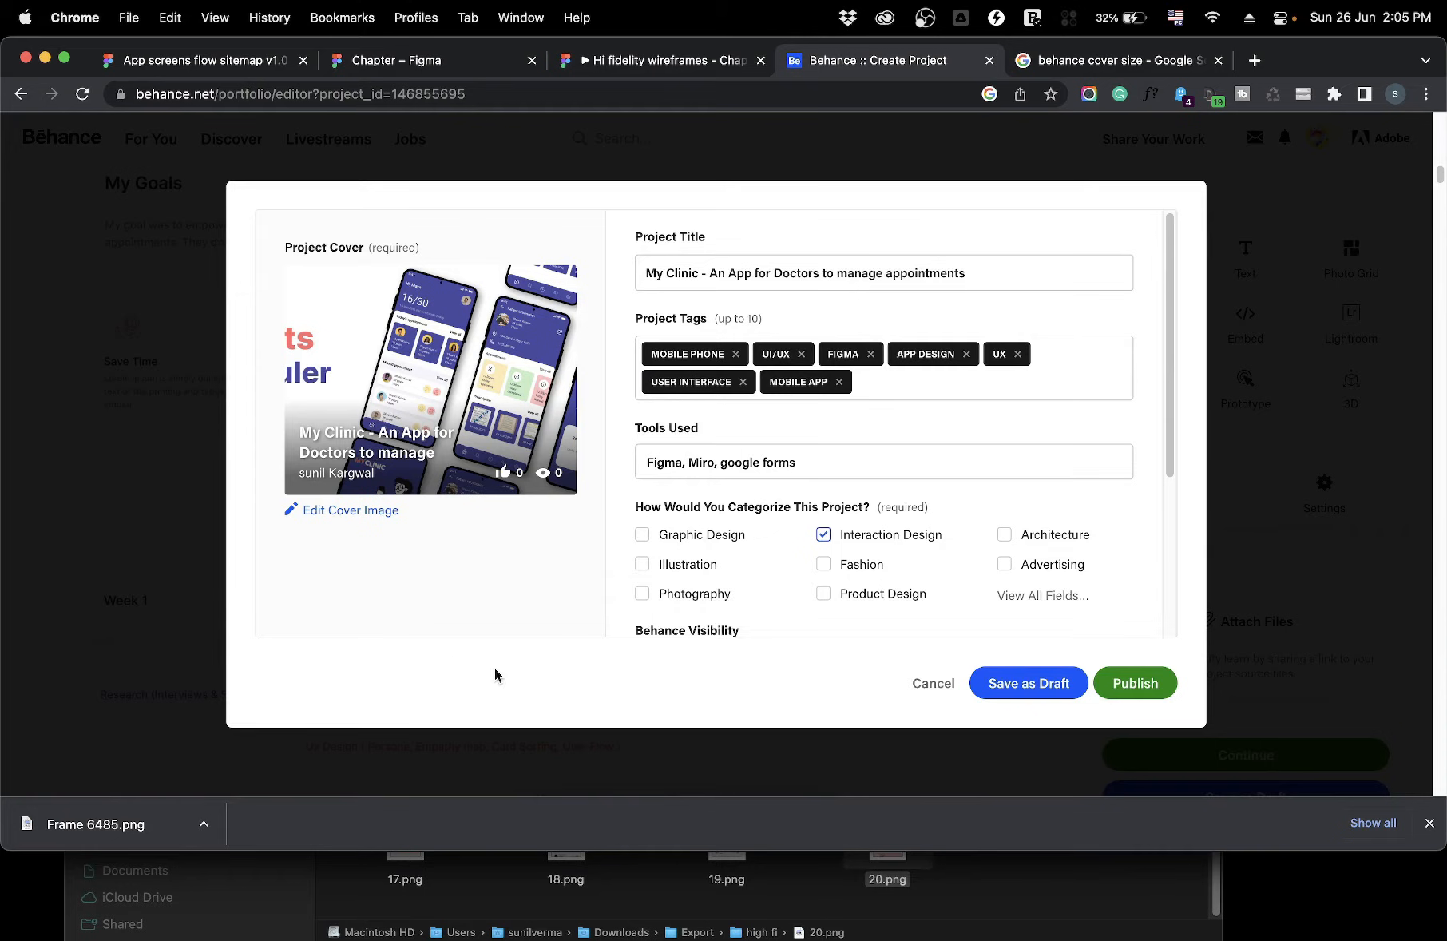
Switch to the Chapter file in Figma and examine the dimensions of the Frame 6485 thumbnail beside the case study
{"action": "left_click", "coordinate": [440, 71]}
{"action": "left_click", "coordinate": [467, 270]}
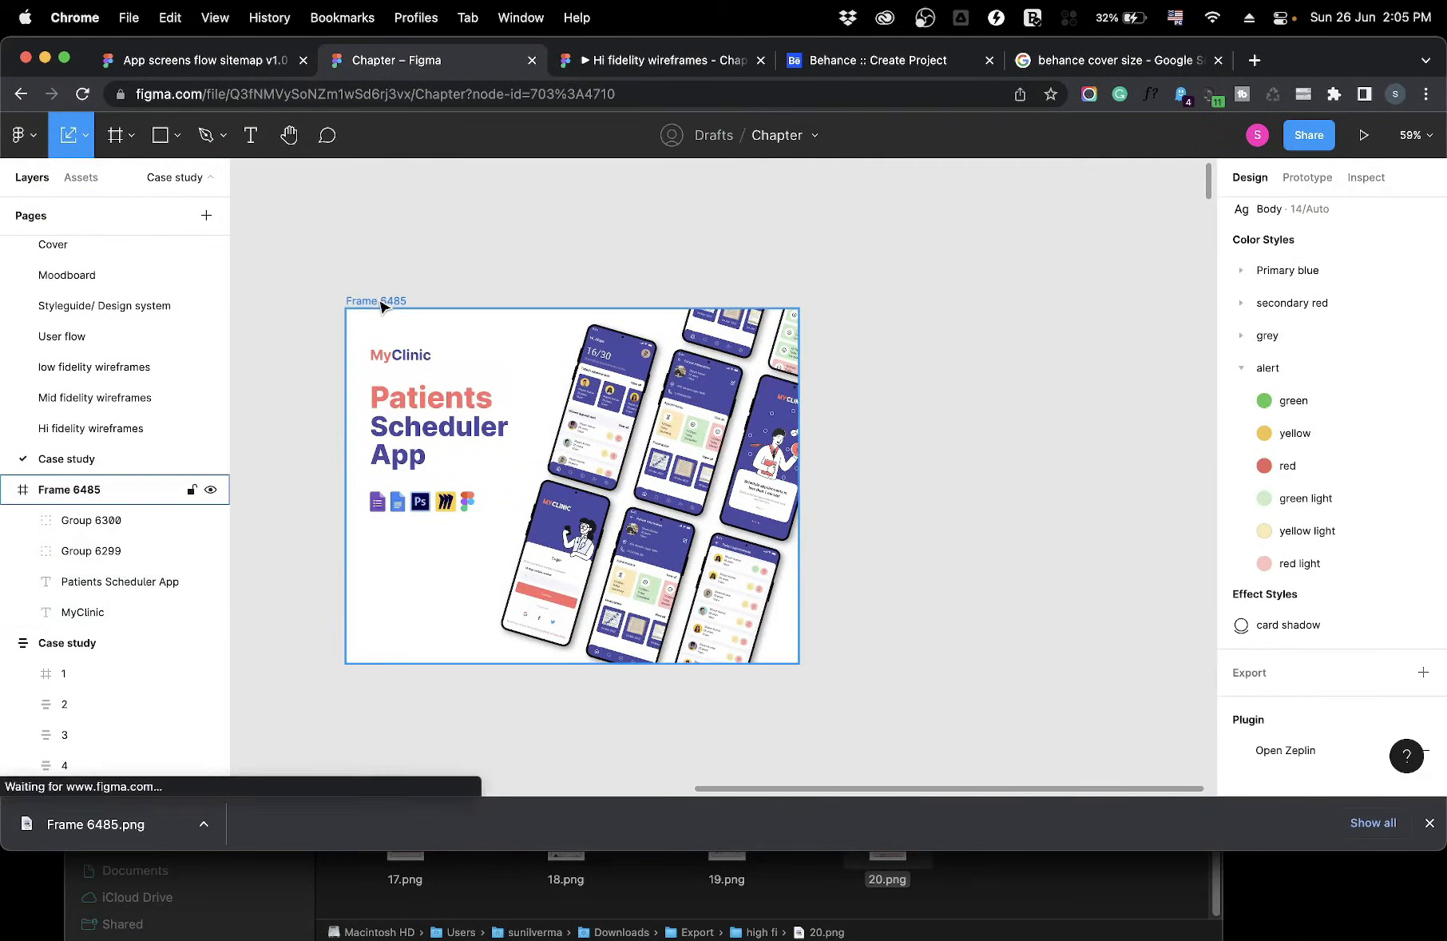
{"action": "left_click", "coordinate": [381, 300]}
{"action": "scroll", "coordinate": [1259, 369], "scroll_direction": "up", "scroll_amount": 5}
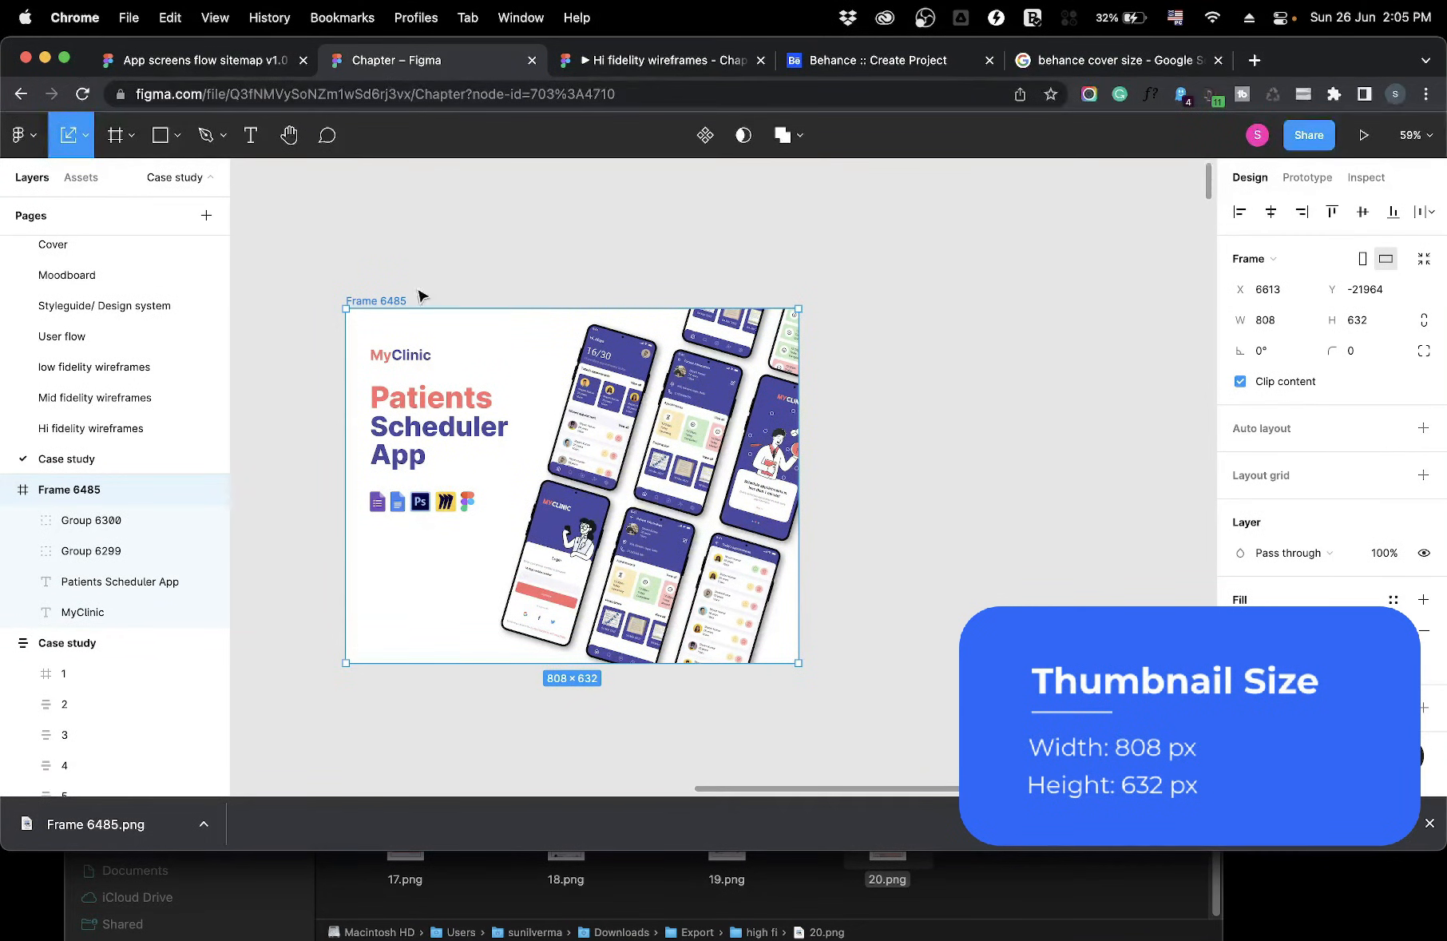
{"action": "scroll", "coordinate": [389, 306], "scroll_direction": "down", "scroll_amount": 5}
{"action": "scroll", "coordinate": [390, 307], "scroll_direction": "left", "scroll_amount": 4}
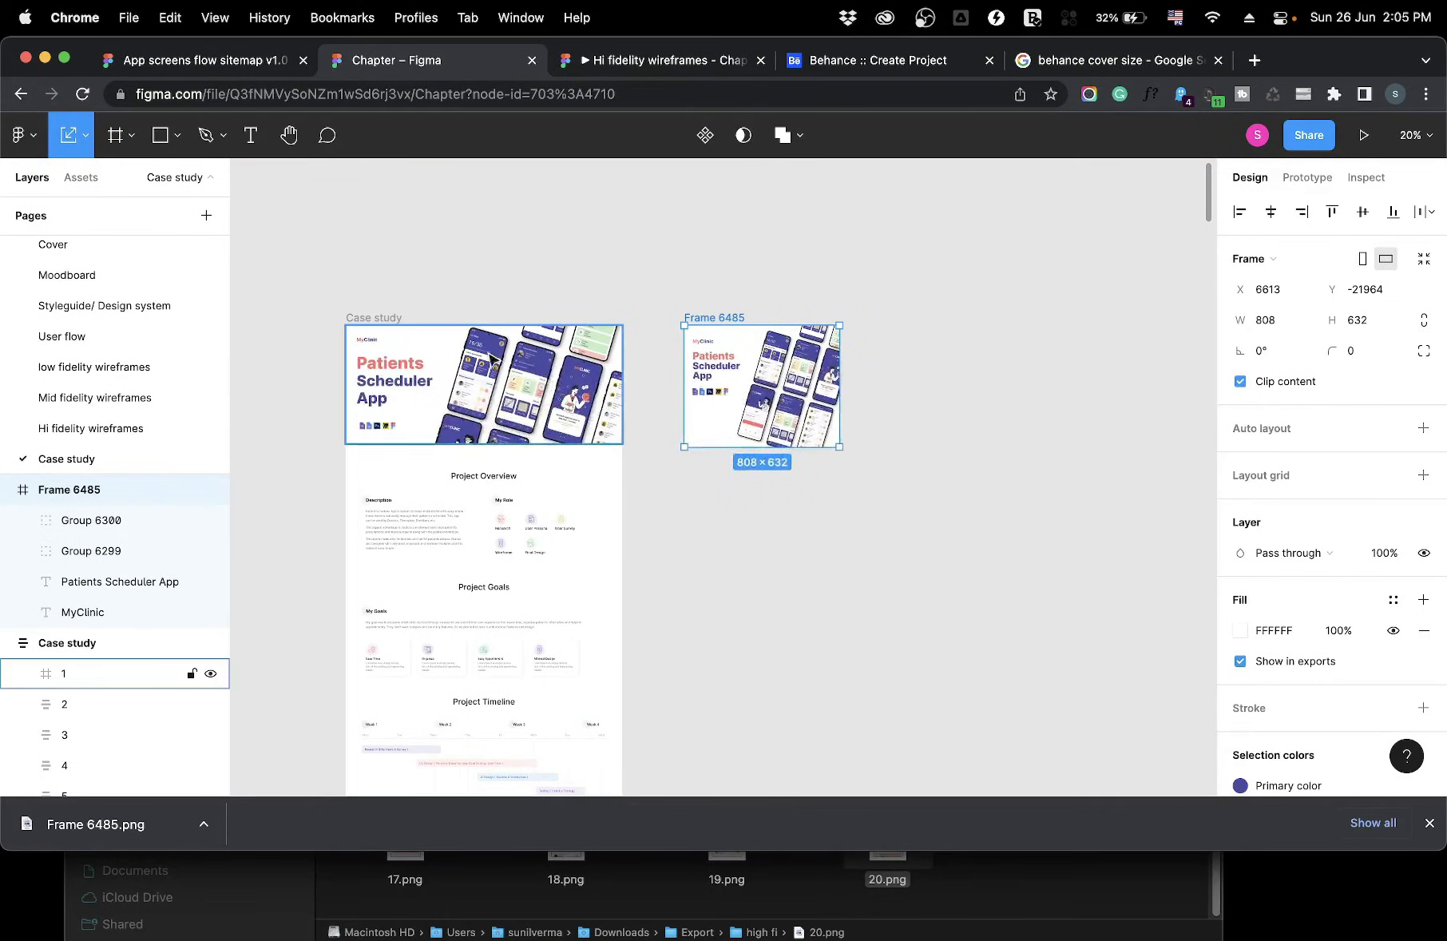
{"action": "scroll", "coordinate": [899, 368], "scroll_direction": "up", "scroll_amount": 5}
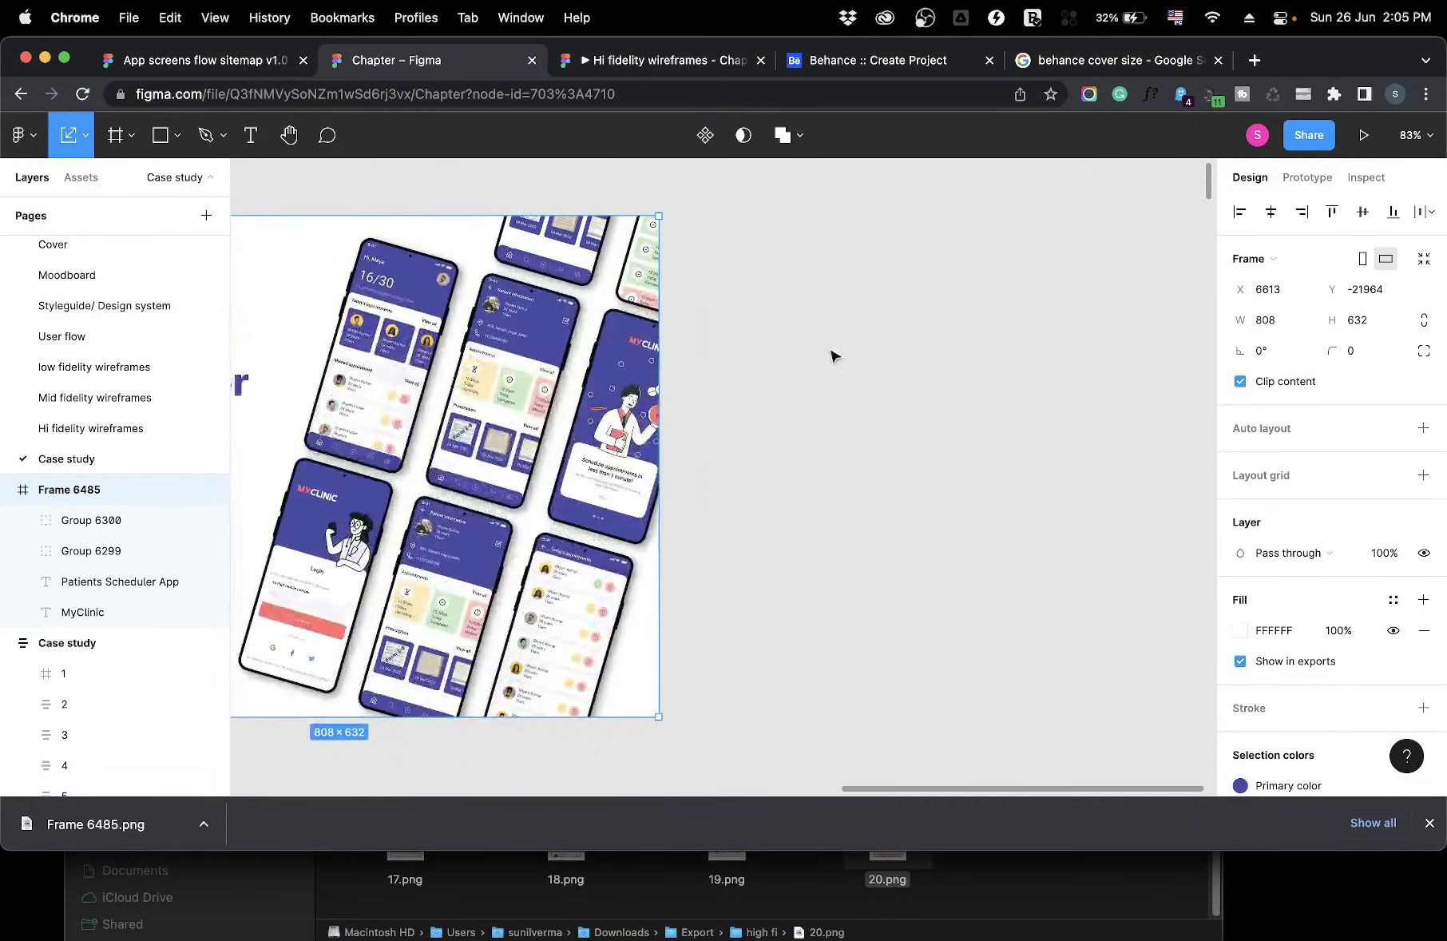
{"action": "scroll", "coordinate": [817, 358], "scroll_direction": "left", "scroll_amount": 3}
{"action": "scroll", "coordinate": [812, 351], "scroll_direction": "down", "scroll_amount": 3}
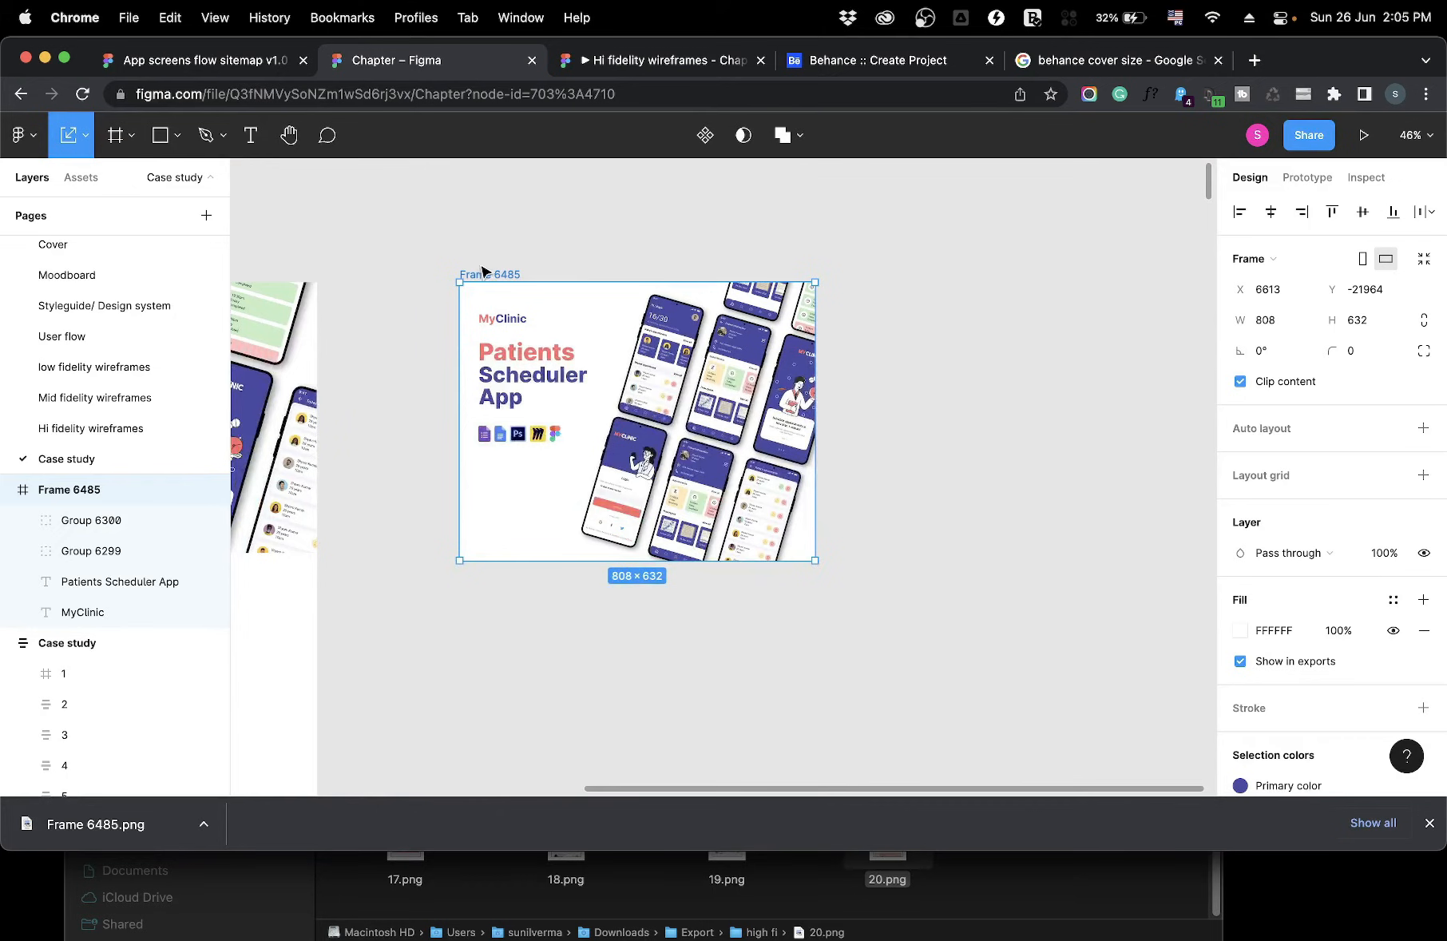
Return to the Behance publishing details and replace the project cover with Frame 6485.png, cropped to show the whole image
{"action": "left_click", "coordinate": [871, 60]}
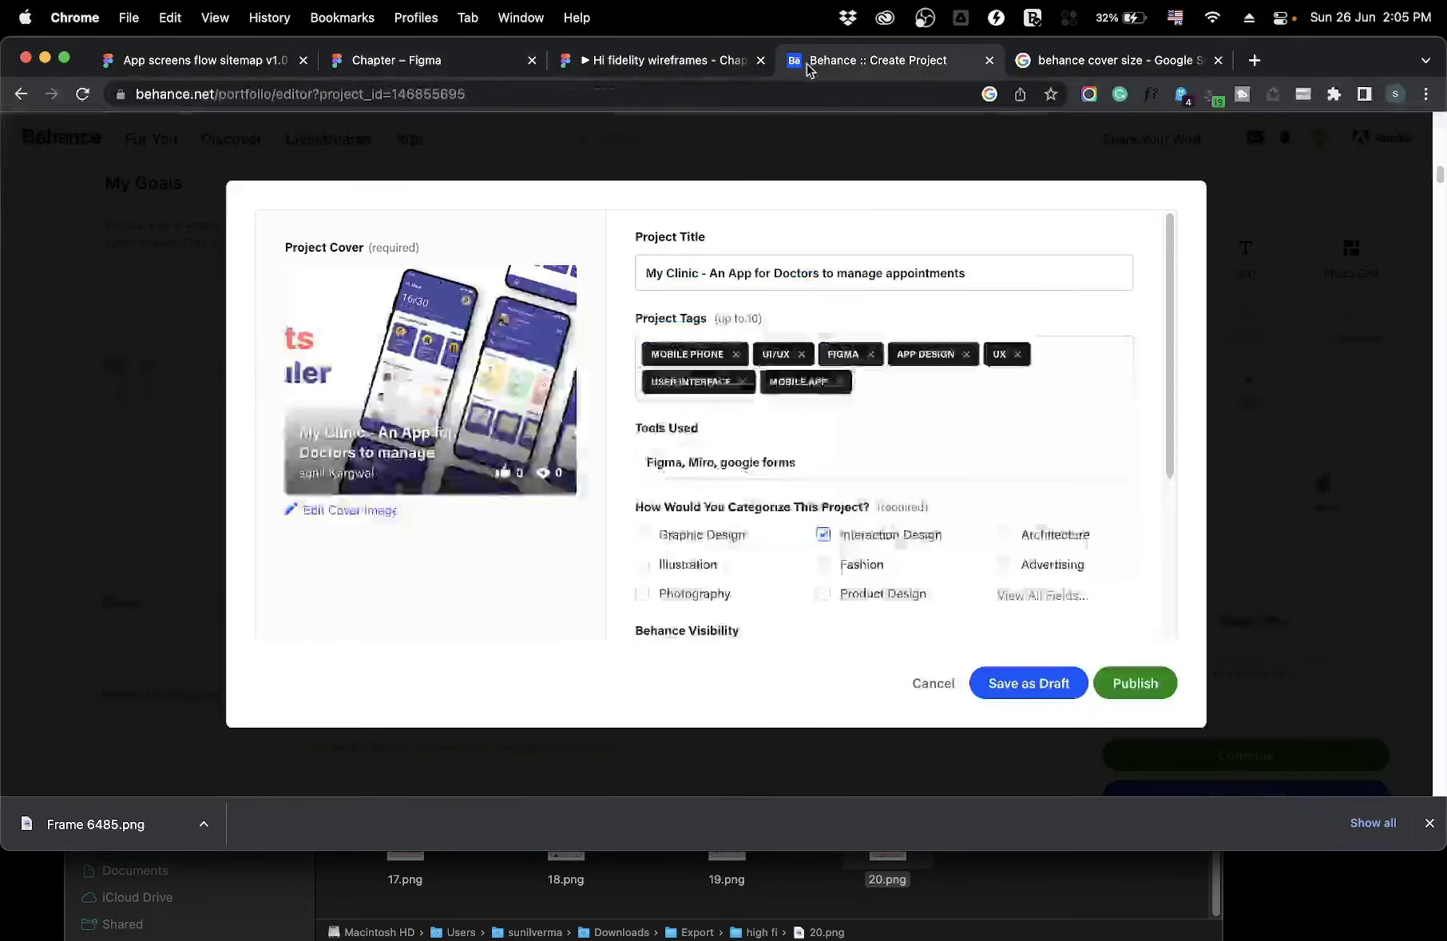
{"action": "left_click", "coordinate": [348, 515]}
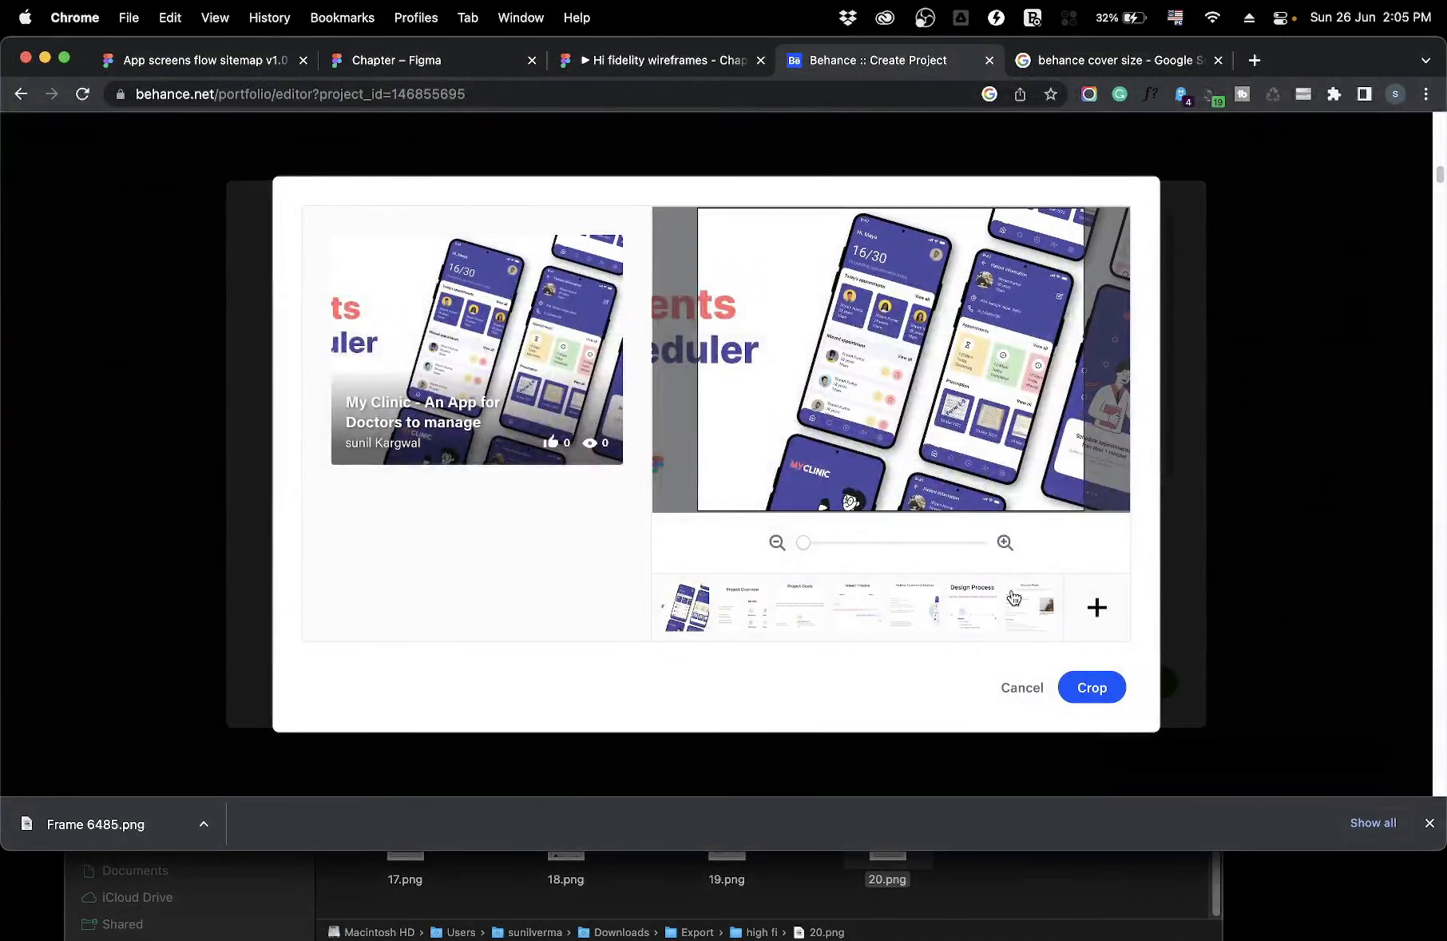
{"action": "left_click", "coordinate": [1096, 611]}
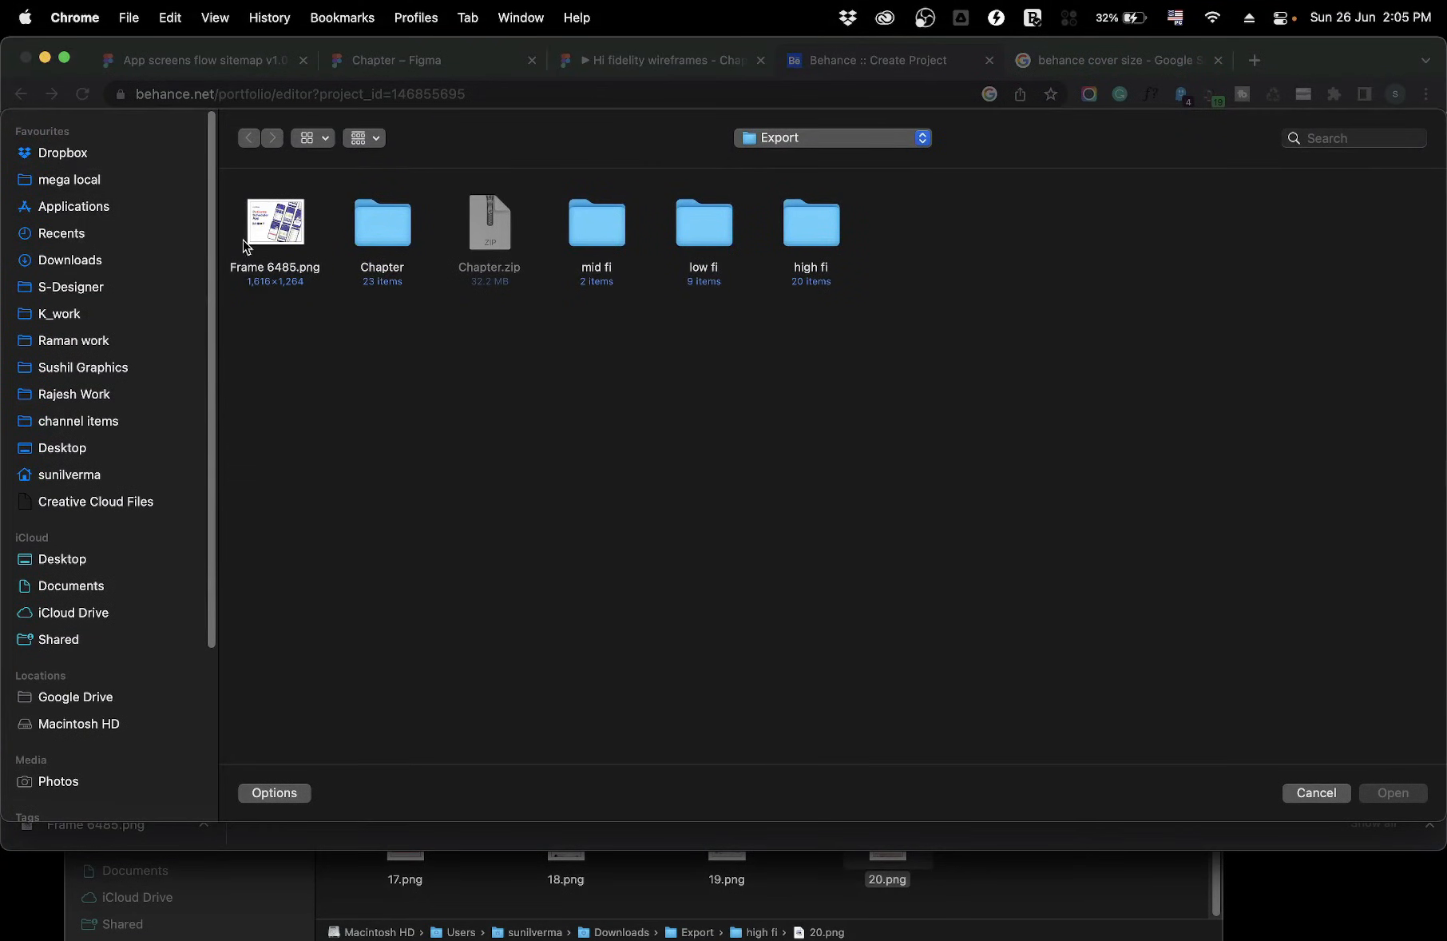
{"action": "double_click", "coordinate": [276, 224]}
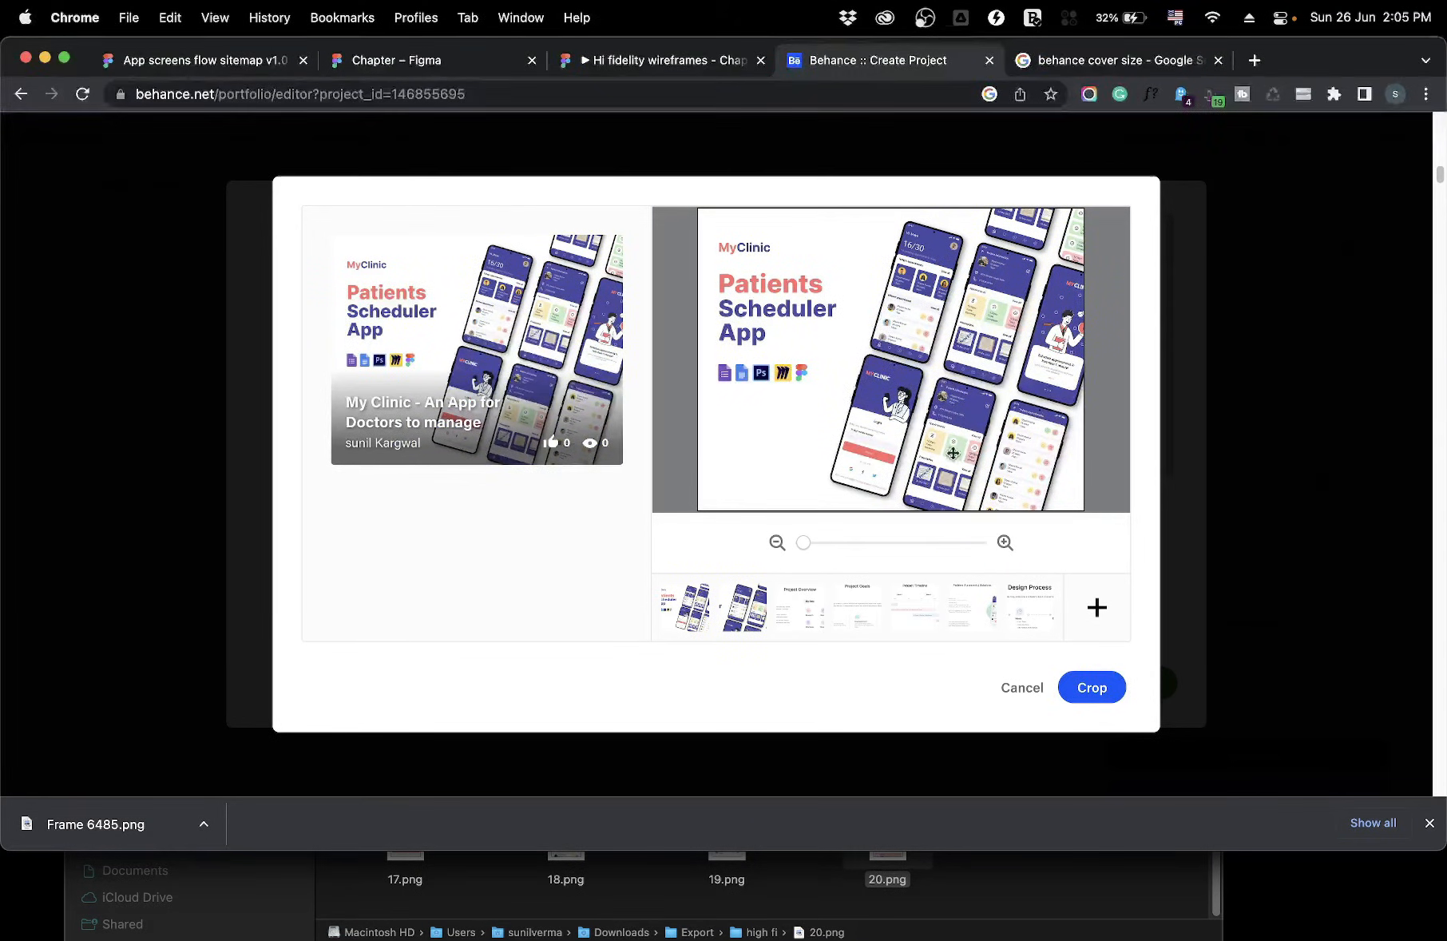
{"action": "left_click_drag", "start_coordinate": [901, 377], "coordinate": [934, 469]}
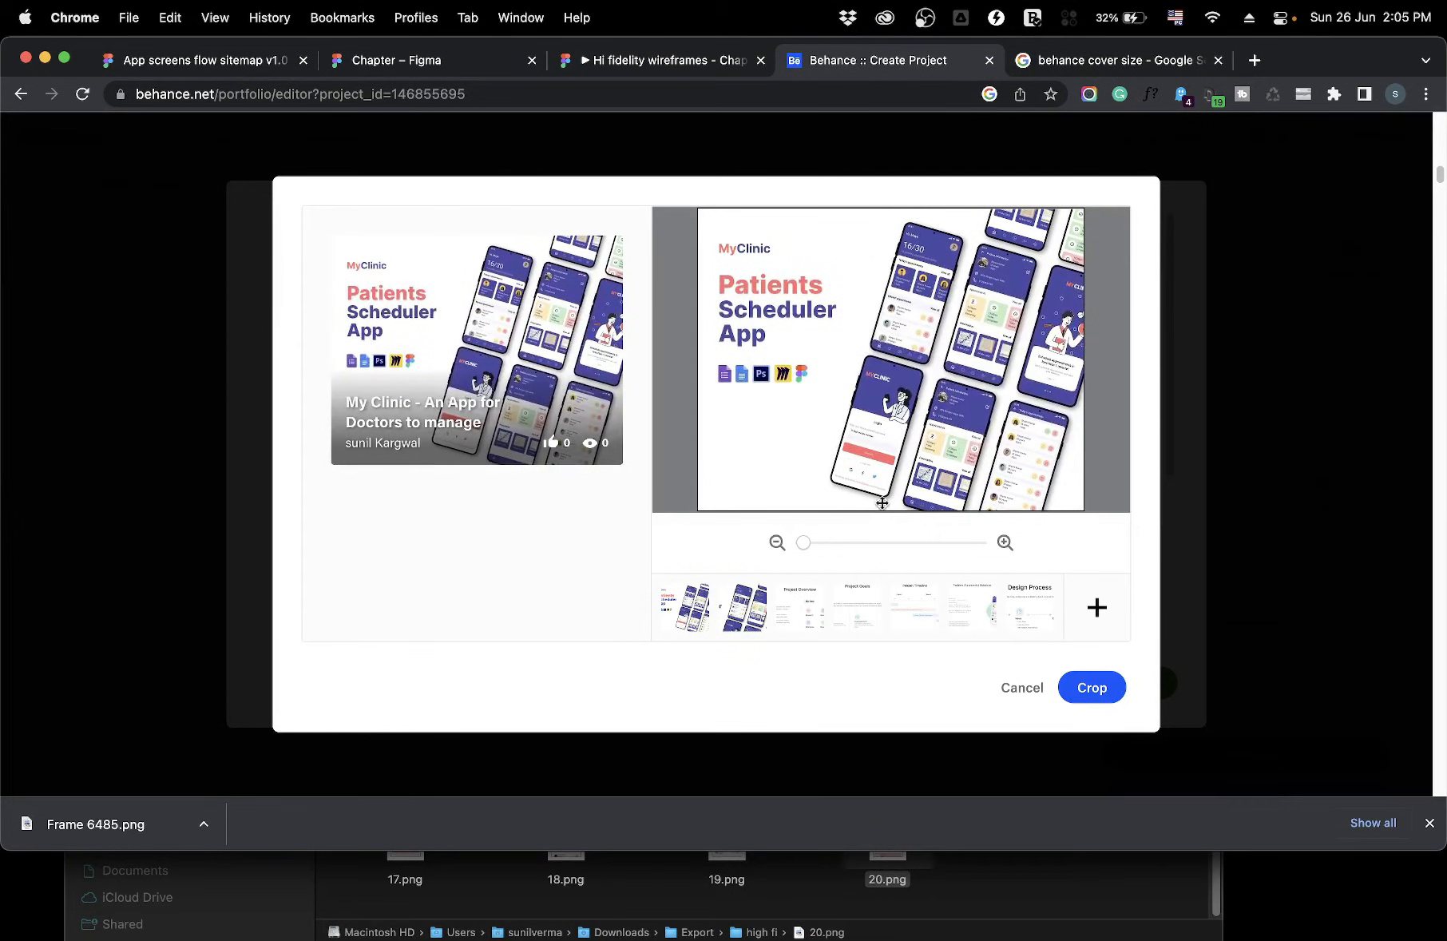
{"action": "left_click", "coordinate": [1083, 687]}
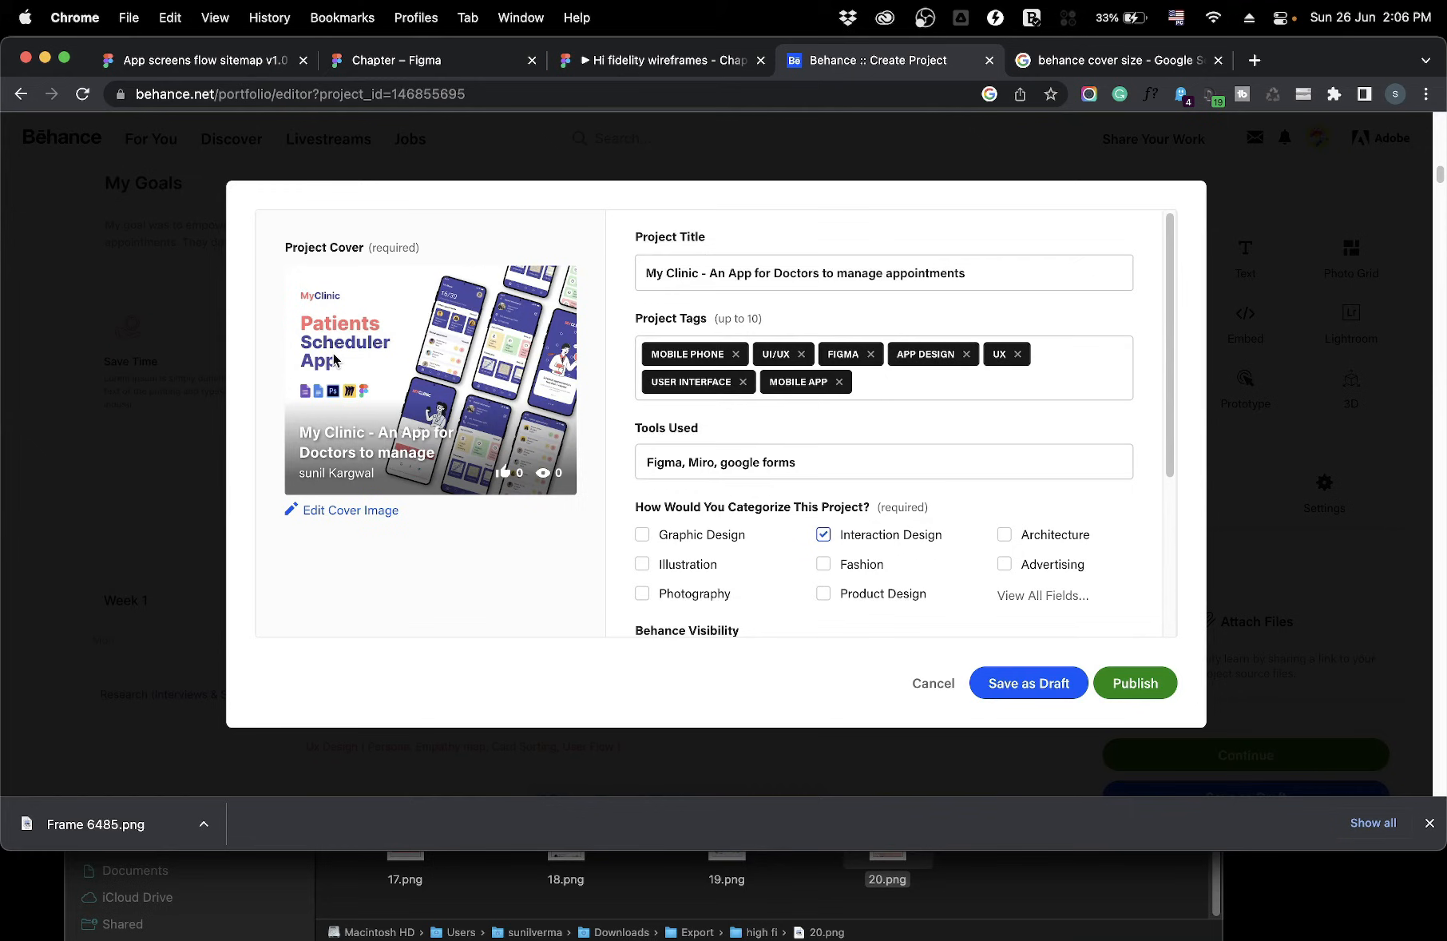
Publish the project and close the promotion dialog after selecting its share link
{"action": "left_click", "coordinate": [1119, 690]}
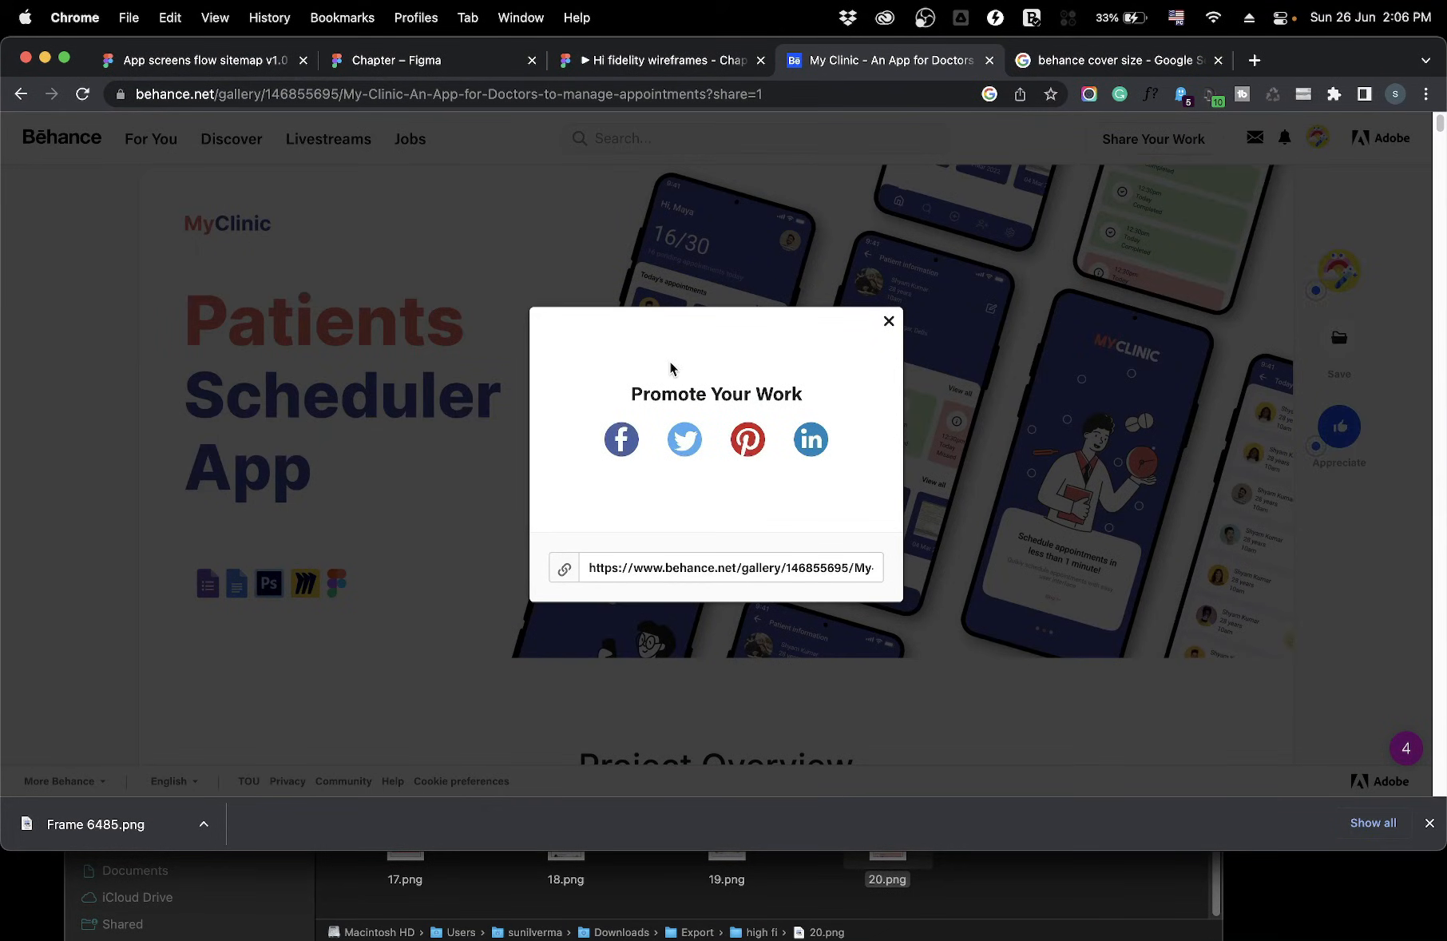
{"action": "left_click", "coordinate": [799, 569]}
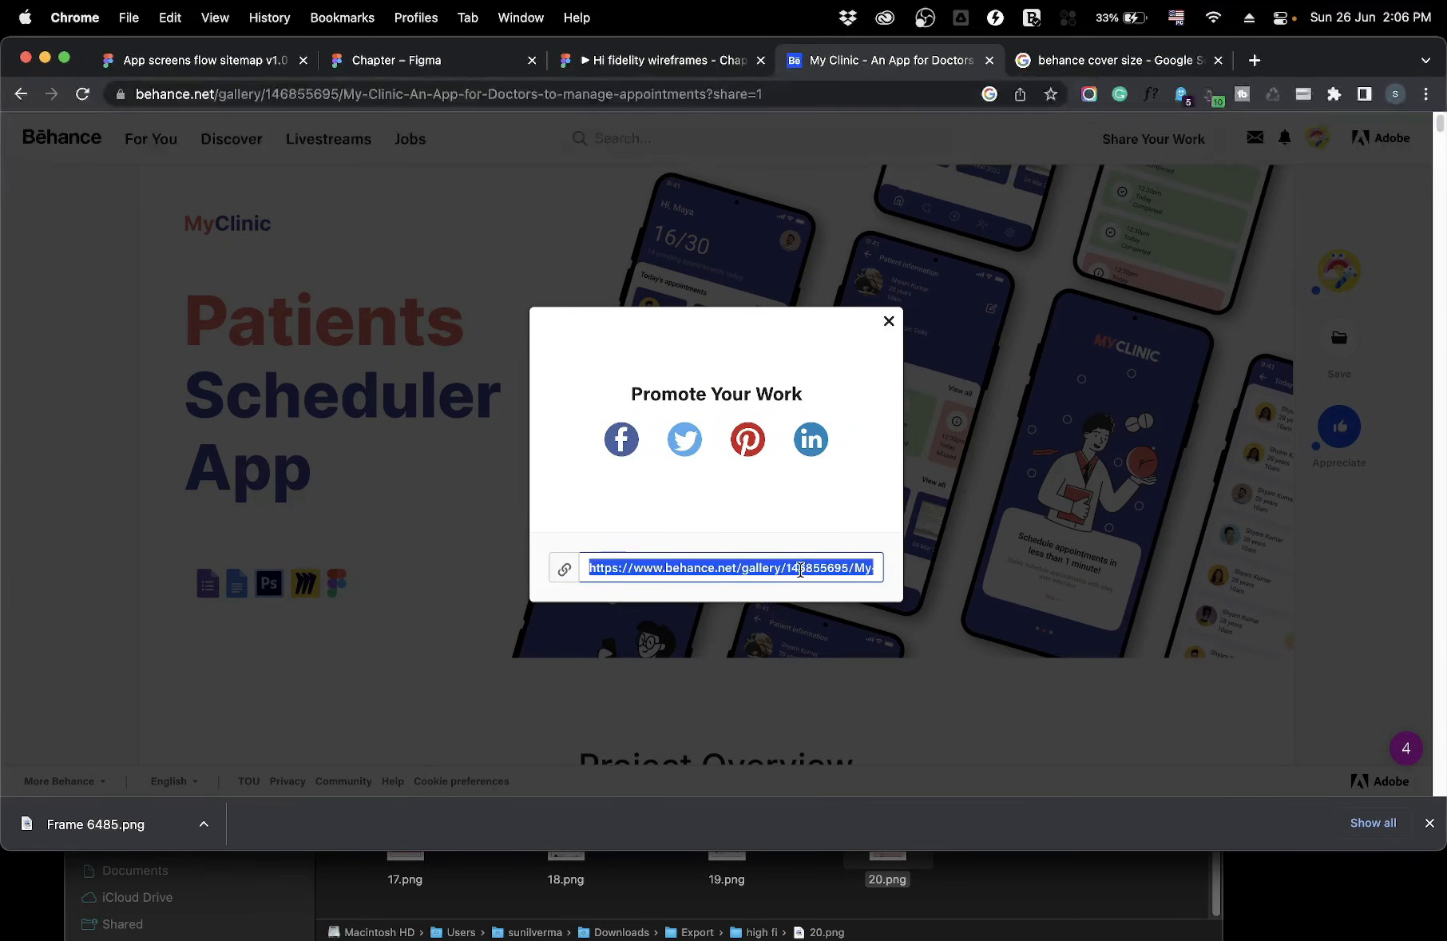
{"action": "left_click", "coordinate": [889, 322]}
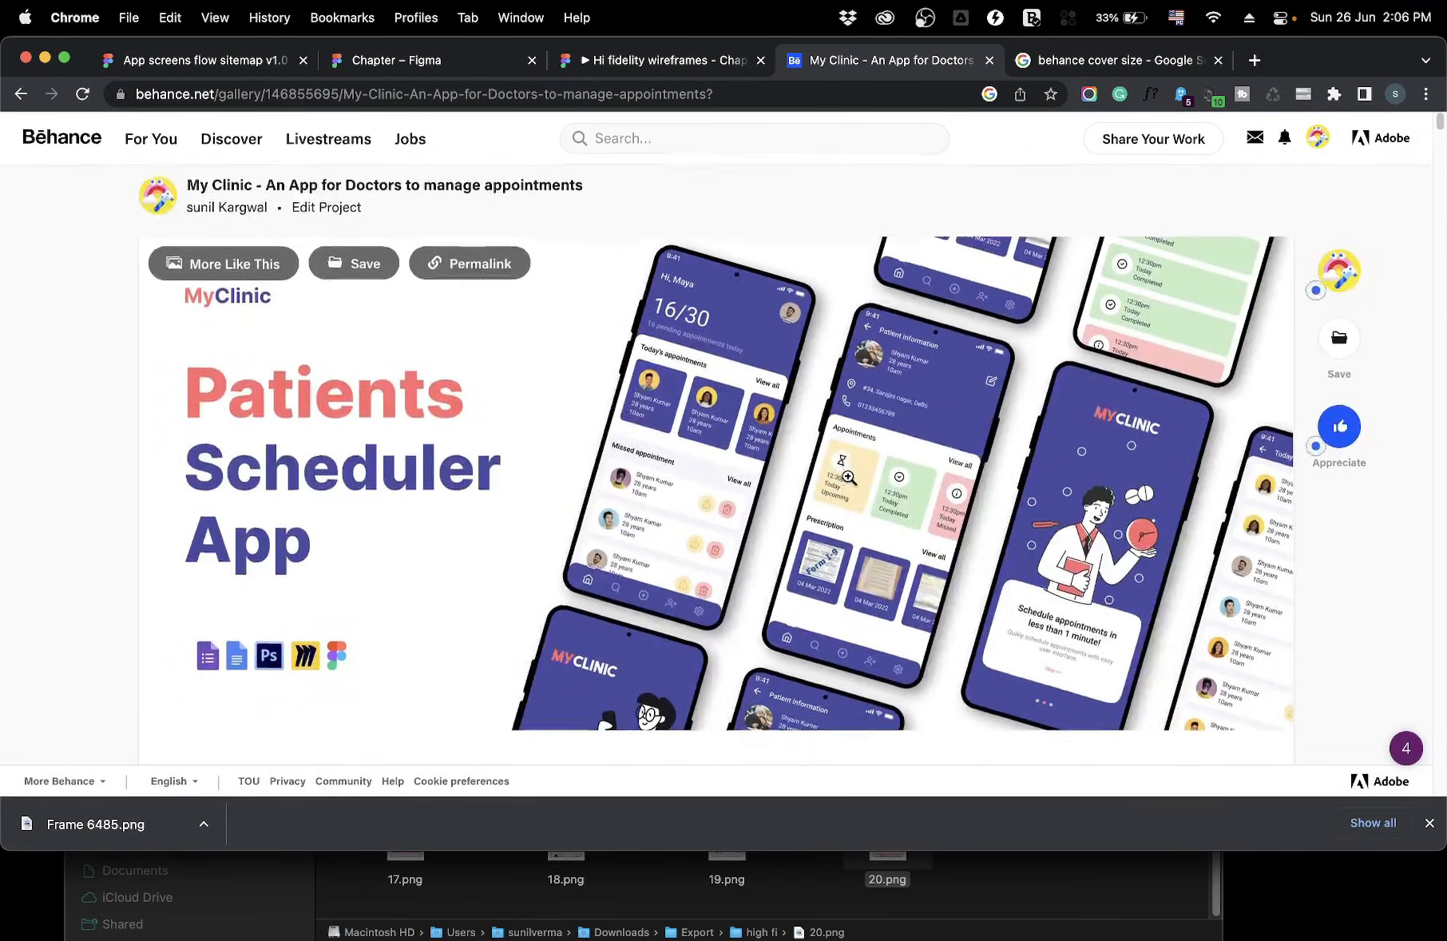
Look through the published case study from the cover to the Define Phase, including the embedded Figma prototype
{"action": "scroll", "coordinate": [847, 477], "scroll_direction": "down", "scroll_amount": 20}
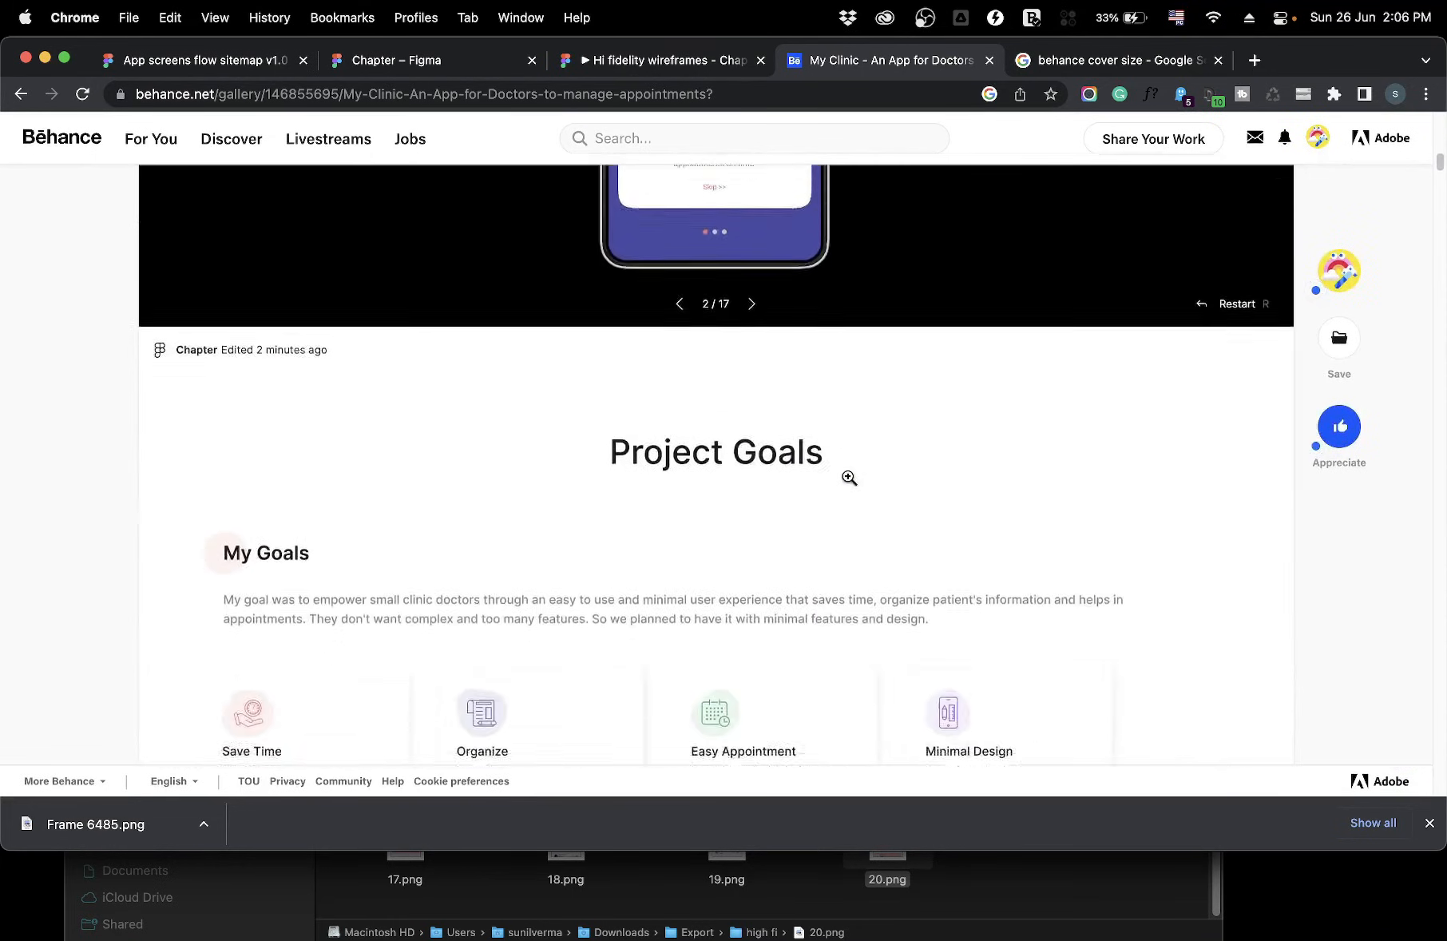
{"action": "scroll", "coordinate": [849, 477], "scroll_direction": "up", "scroll_amount": 10}
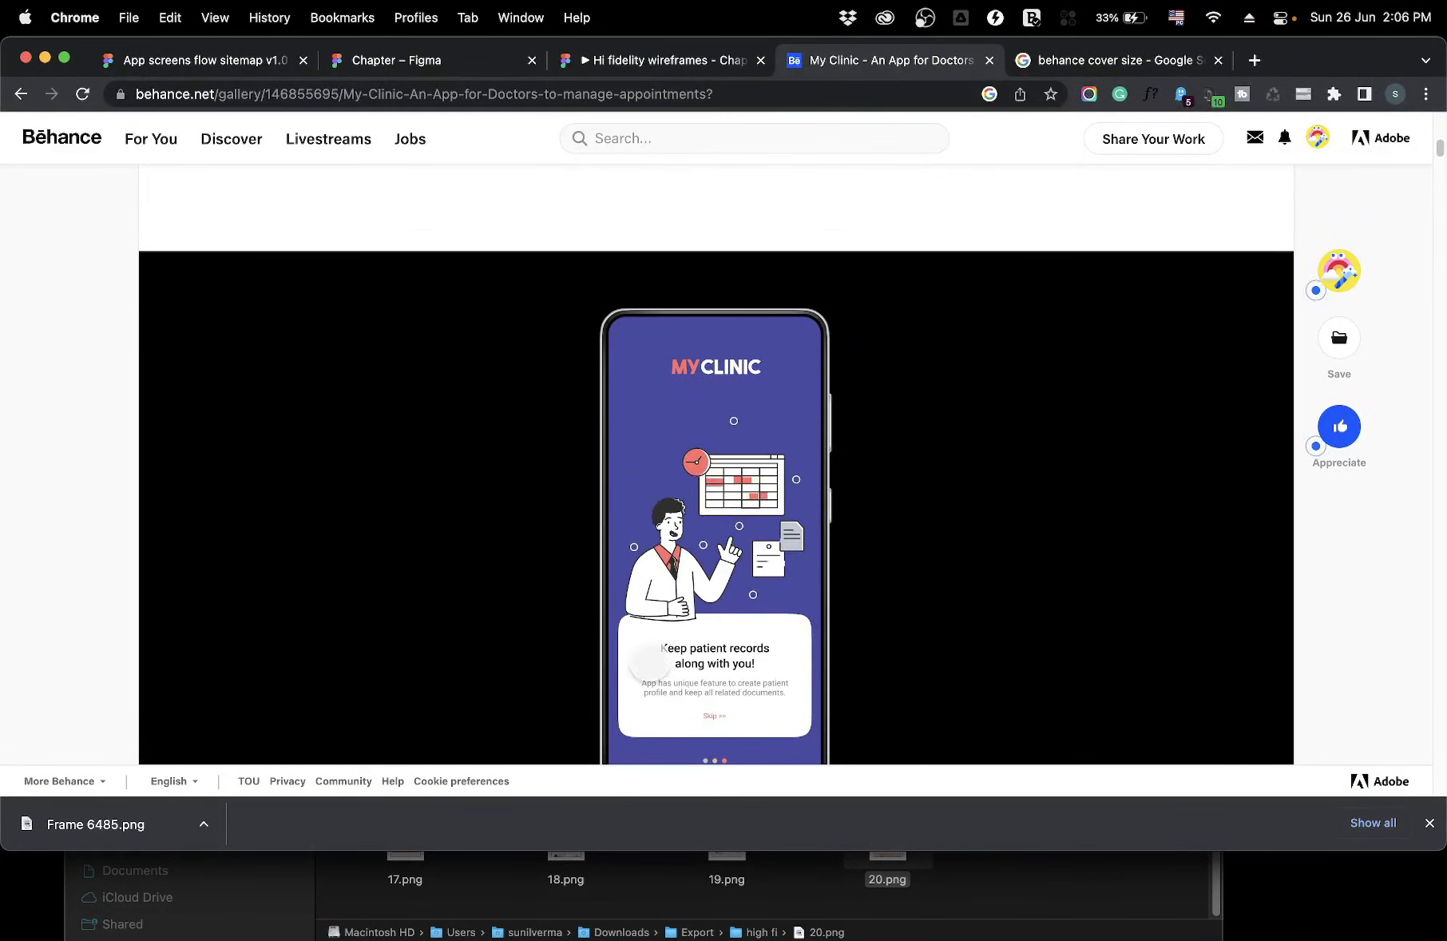
{"action": "left_click_drag", "start_coordinate": [647, 660], "coordinate": [908, 659]}
{"action": "scroll", "coordinate": [908, 660], "scroll_direction": "down", "scroll_amount": 10}
{"action": "scroll", "coordinate": [907, 662], "scroll_direction": "down", "scroll_amount": 10}
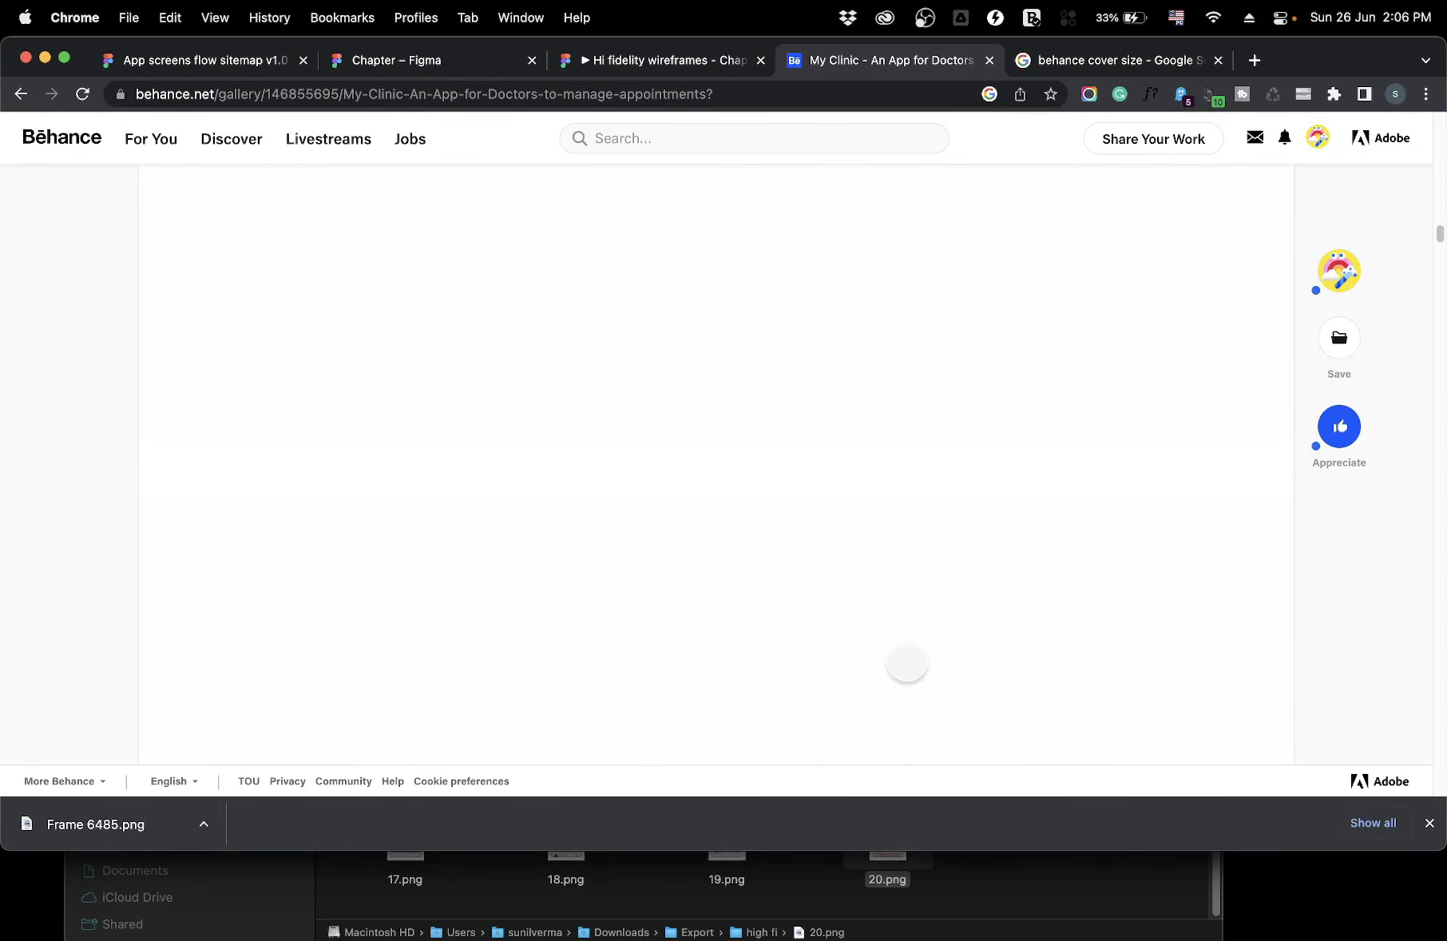
{"action": "scroll", "coordinate": [907, 662], "scroll_direction": "up", "scroll_amount": 5}
{"action": "scroll", "coordinate": [907, 662], "scroll_direction": "down", "scroll_amount": 12}
{"action": "scroll", "coordinate": [907, 662], "scroll_direction": "down", "scroll_amount": 10}
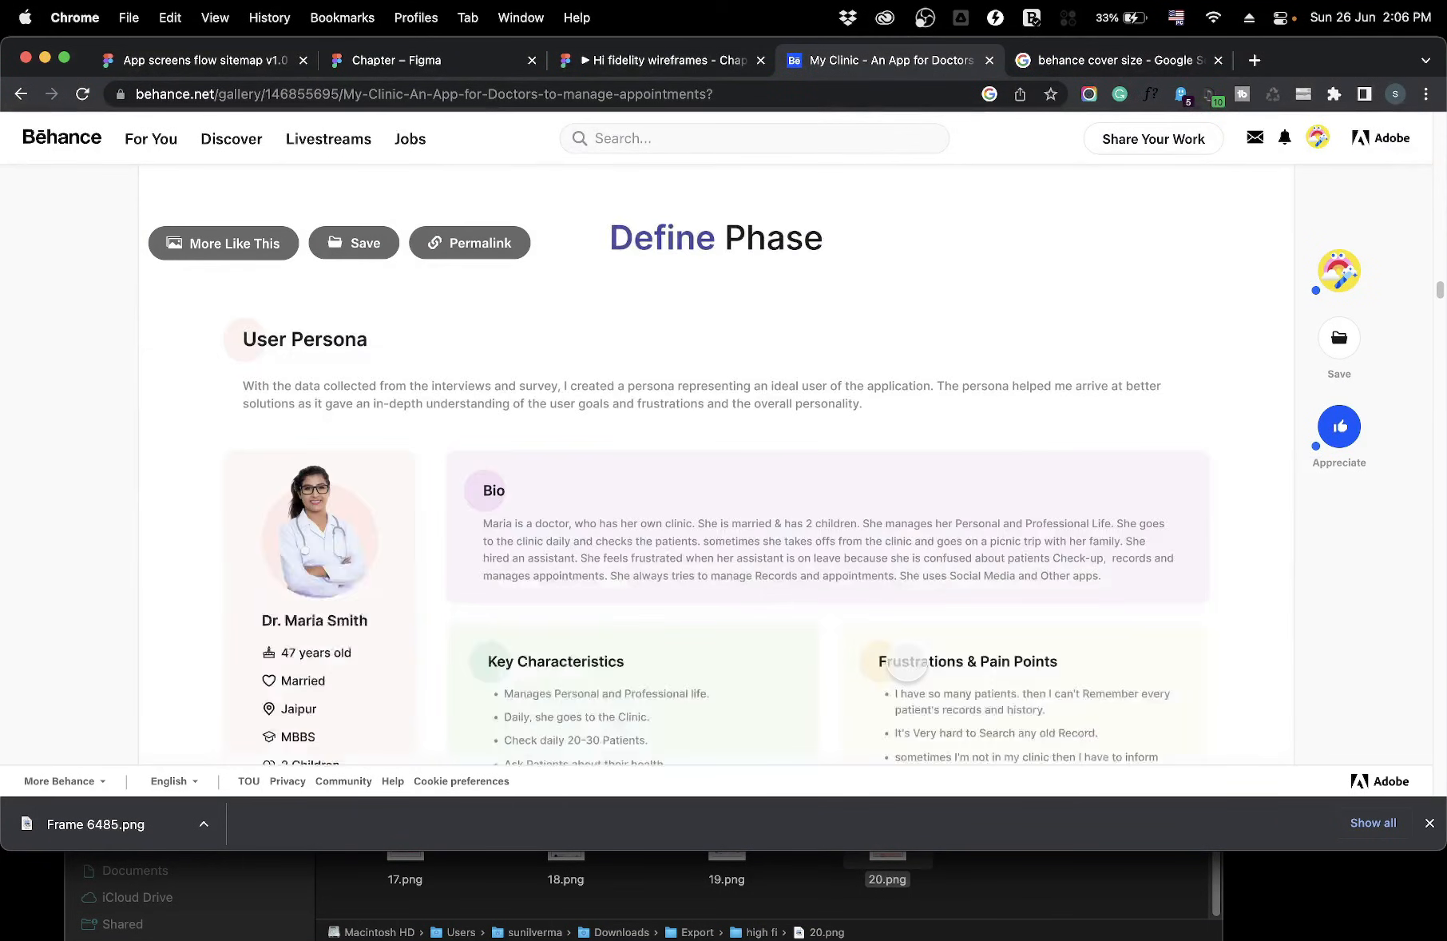
Look through the published case study from the User Persona to the information architecture, and return to the cover to check the project's web address
{"action": "scroll", "coordinate": [907, 662], "scroll_direction": "down", "scroll_amount": 15}
{"action": "scroll", "coordinate": [907, 662], "scroll_direction": "down", "scroll_amount": 15}
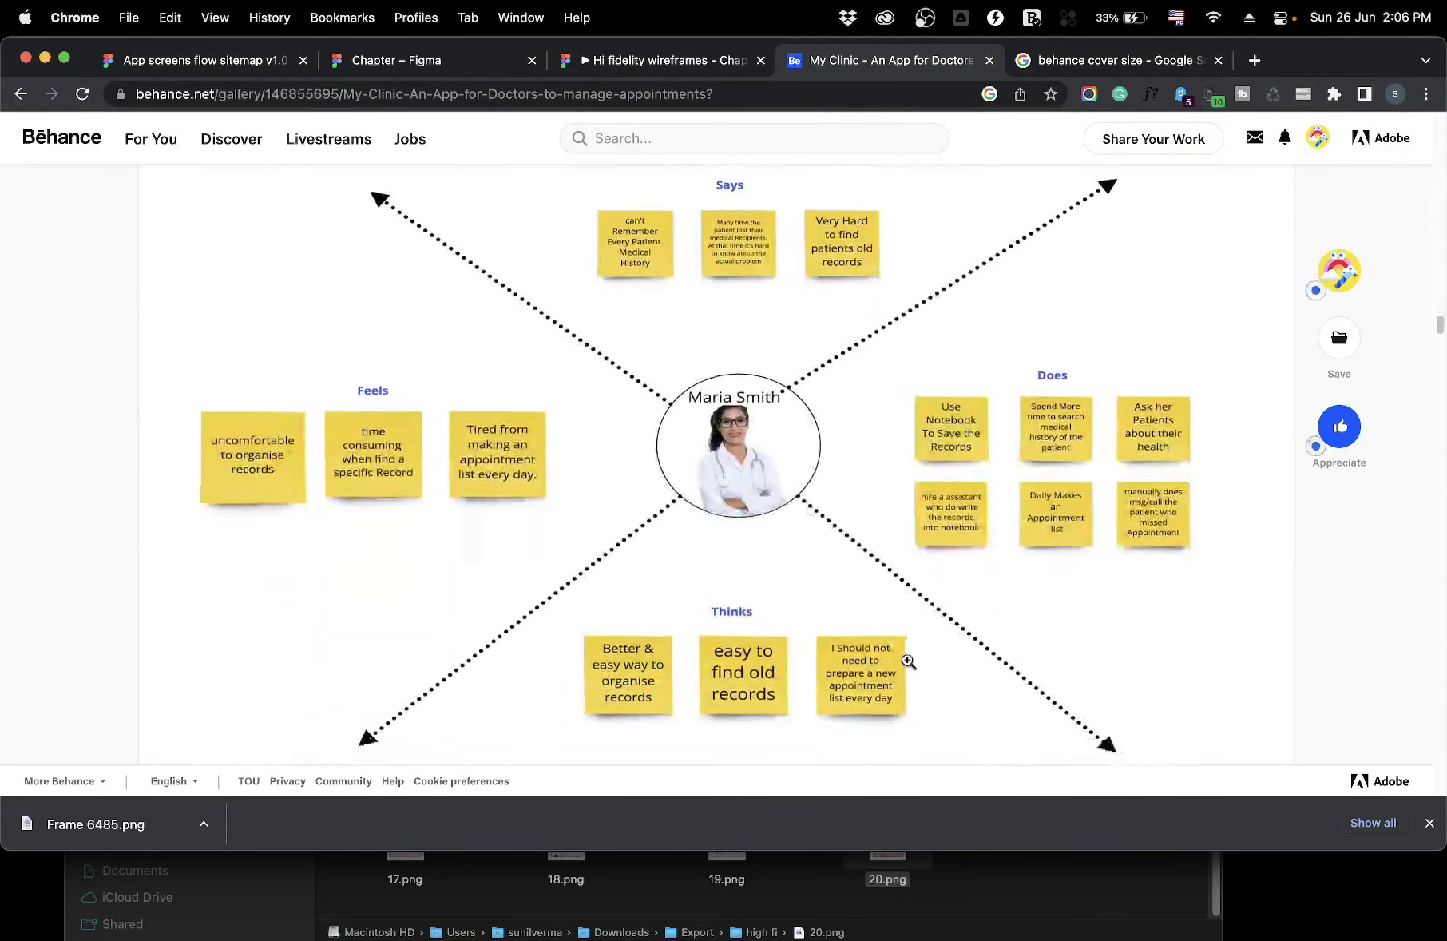
{"action": "scroll", "coordinate": [907, 661], "scroll_direction": "down", "scroll_amount": 15}
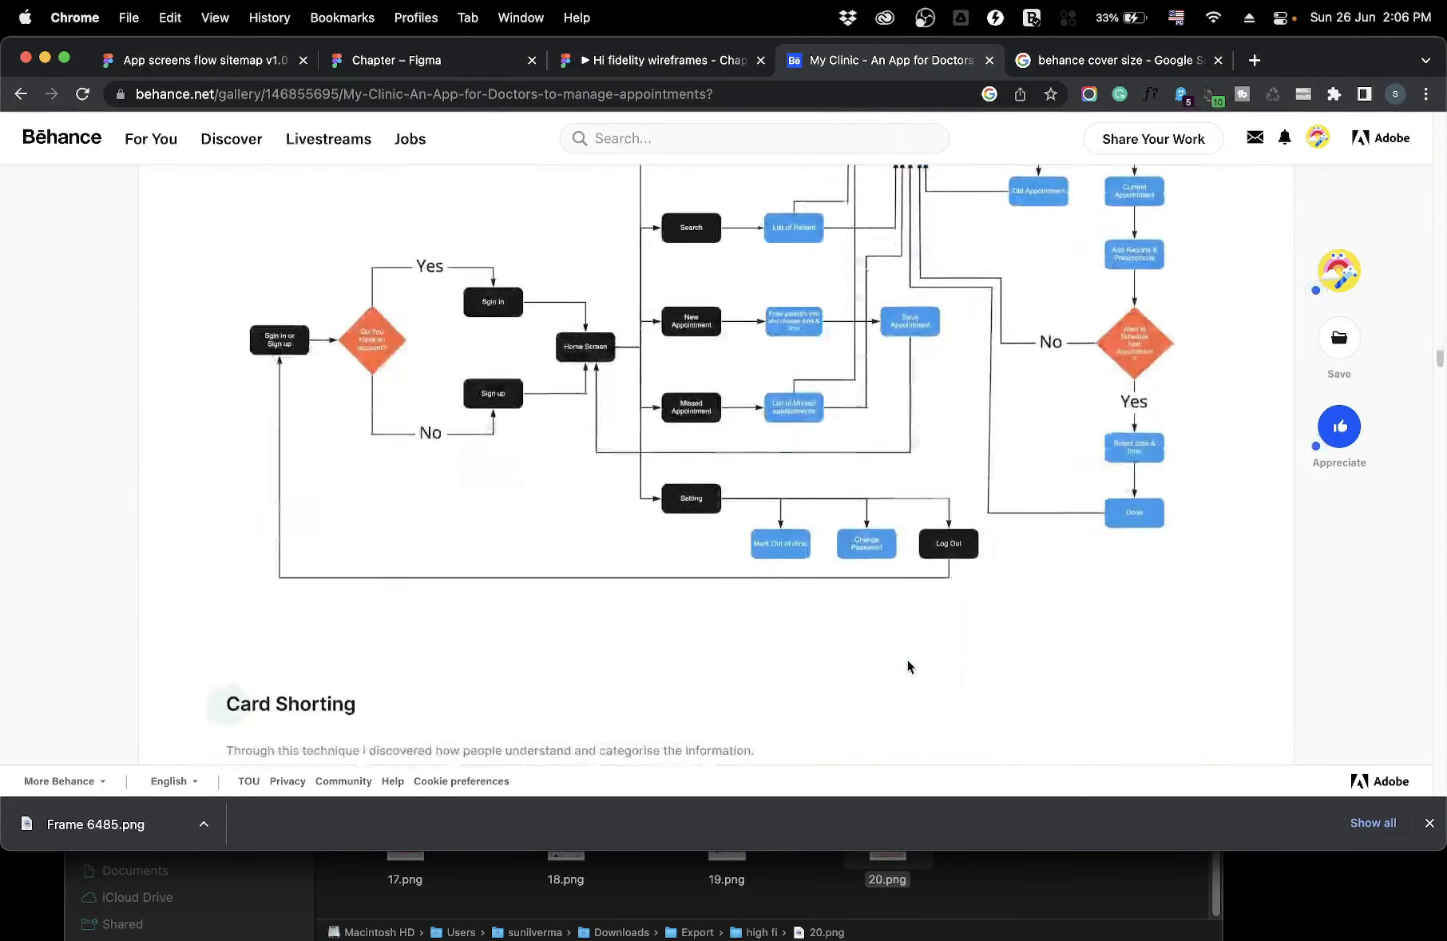
{"action": "scroll", "coordinate": [908, 657], "scroll_direction": "down", "scroll_amount": 15}
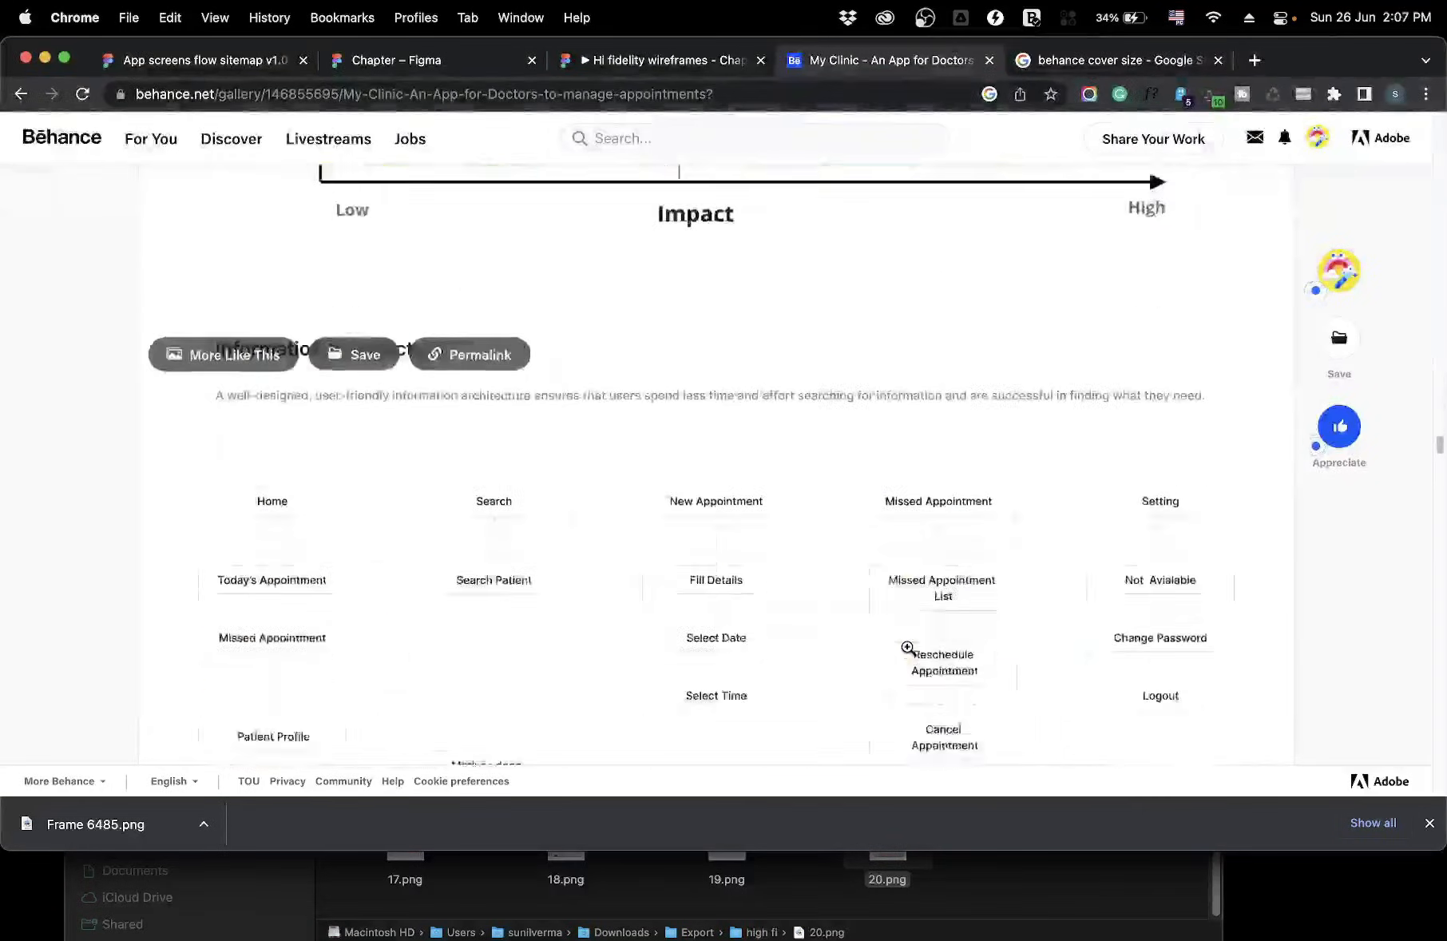
{"action": "scroll", "coordinate": [908, 651], "scroll_direction": "up", "scroll_amount": 5}
{"action": "scroll", "coordinate": [907, 646], "scroll_direction": "up", "scroll_amount": 15}
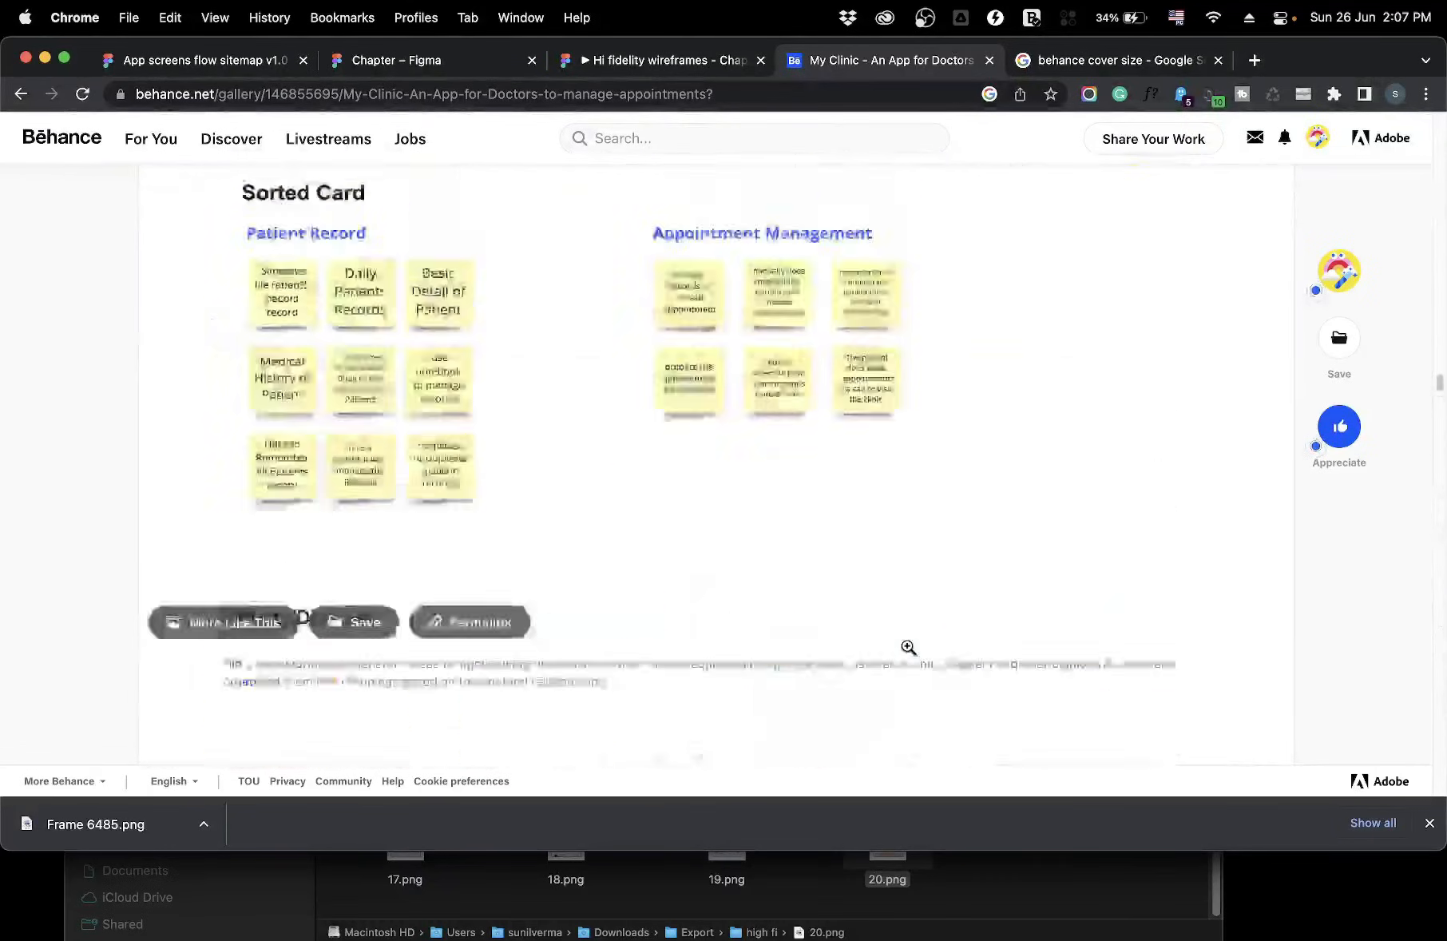
{"action": "scroll", "coordinate": [905, 650], "scroll_direction": "up", "scroll_amount": 20}
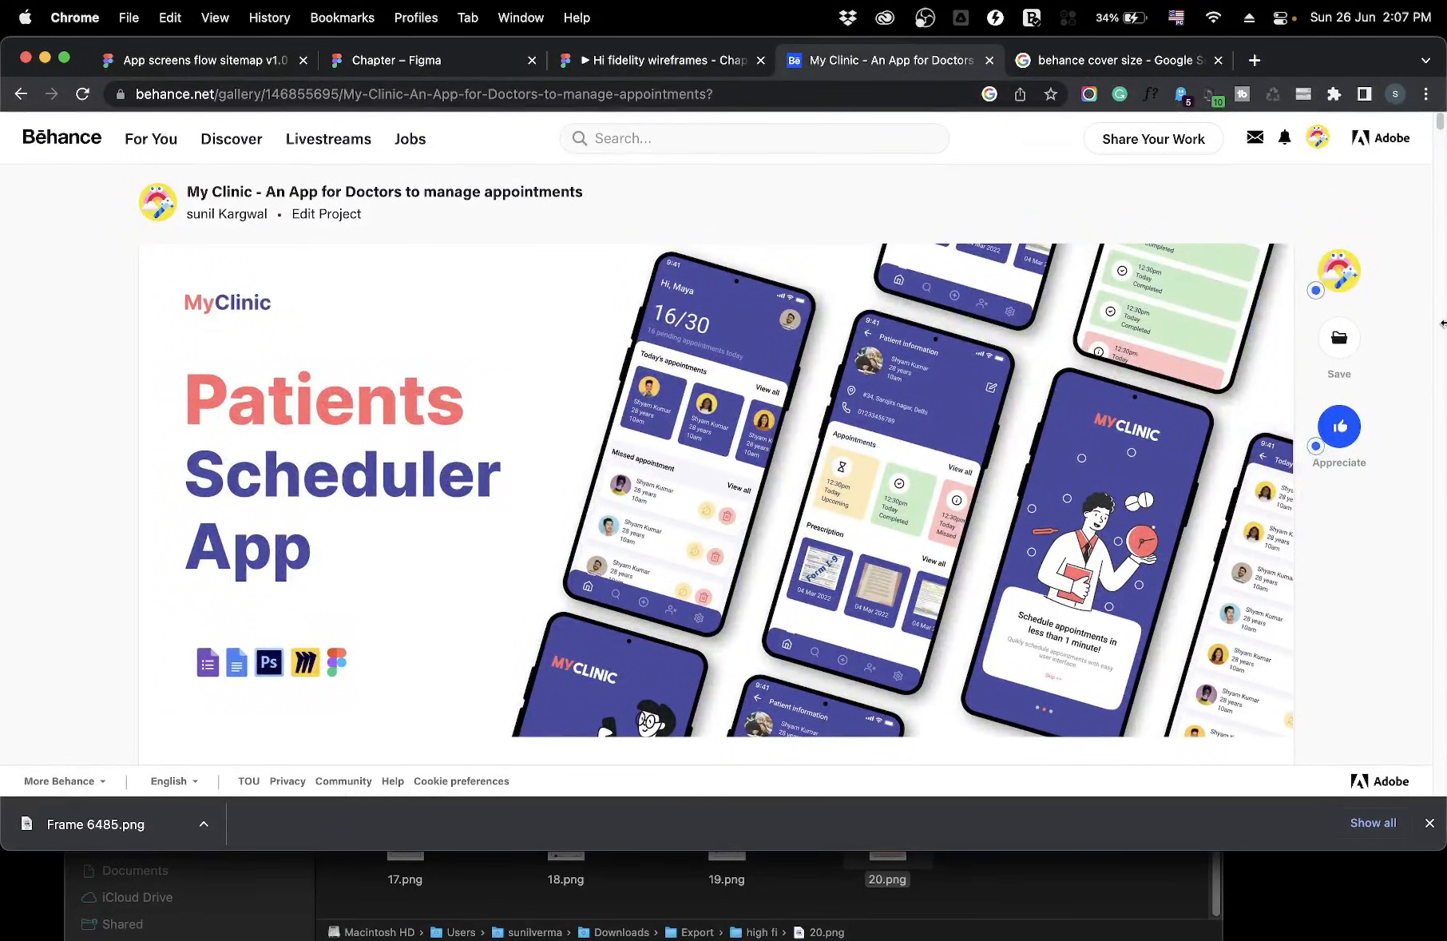
{"action": "left_click", "coordinate": [682, 92]}
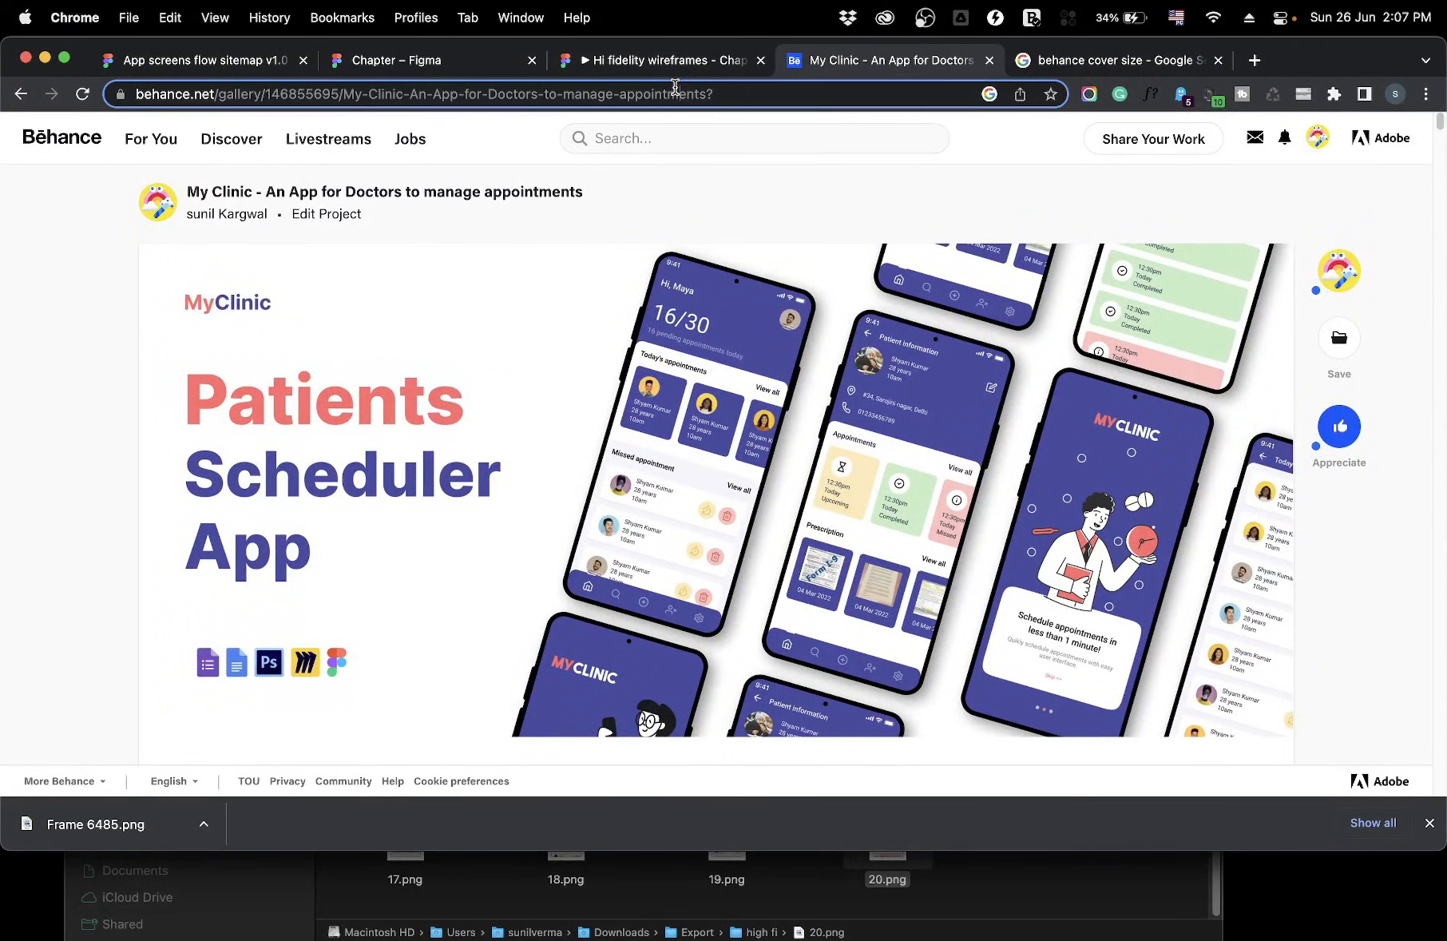
{"action": "left_click", "coordinate": [83, 324]}
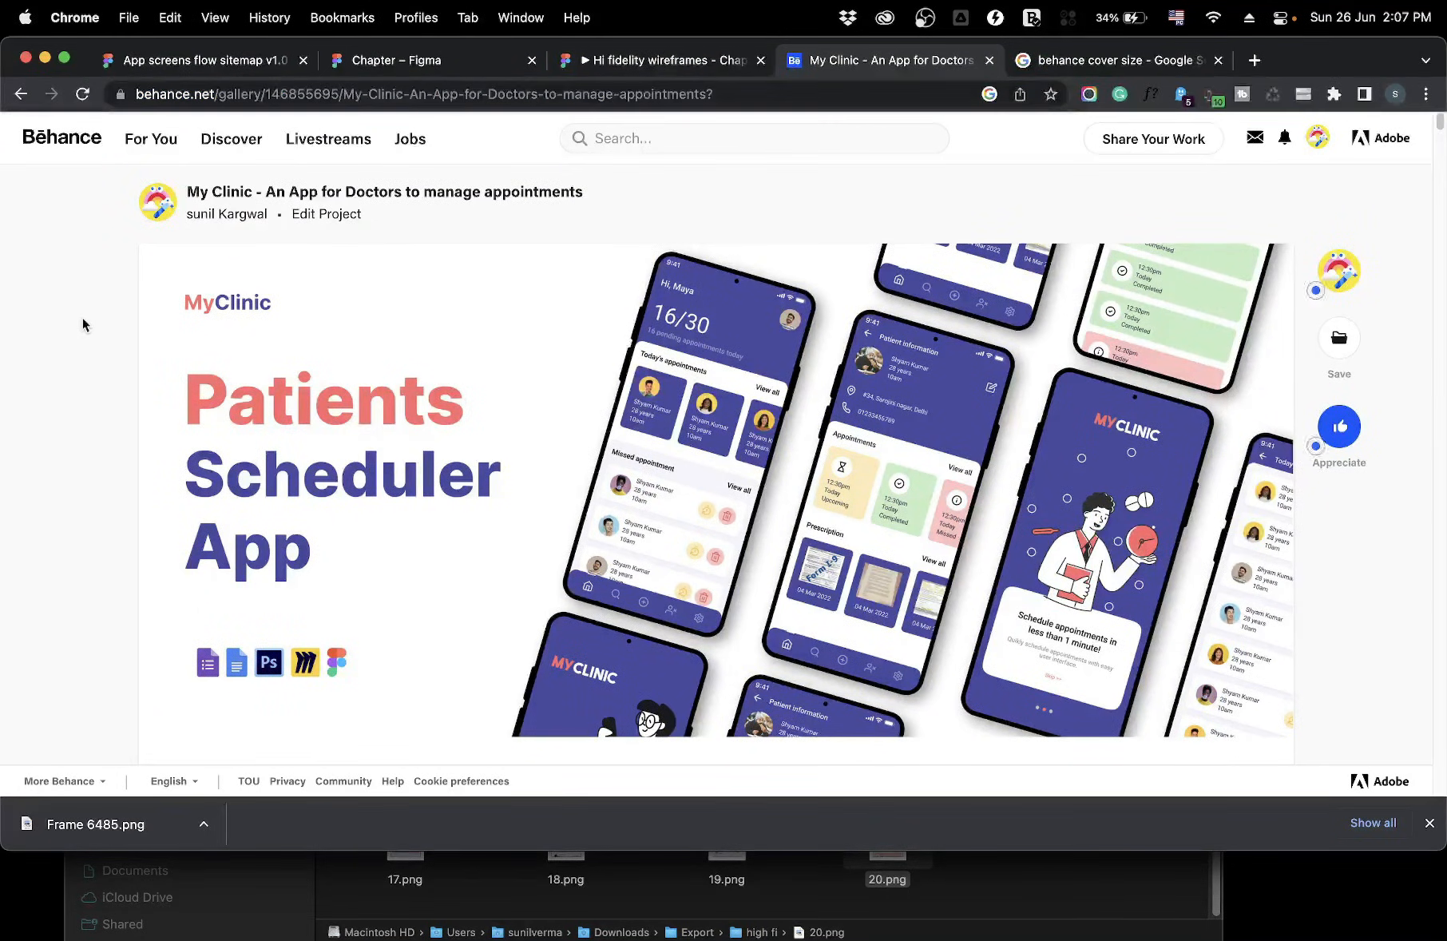